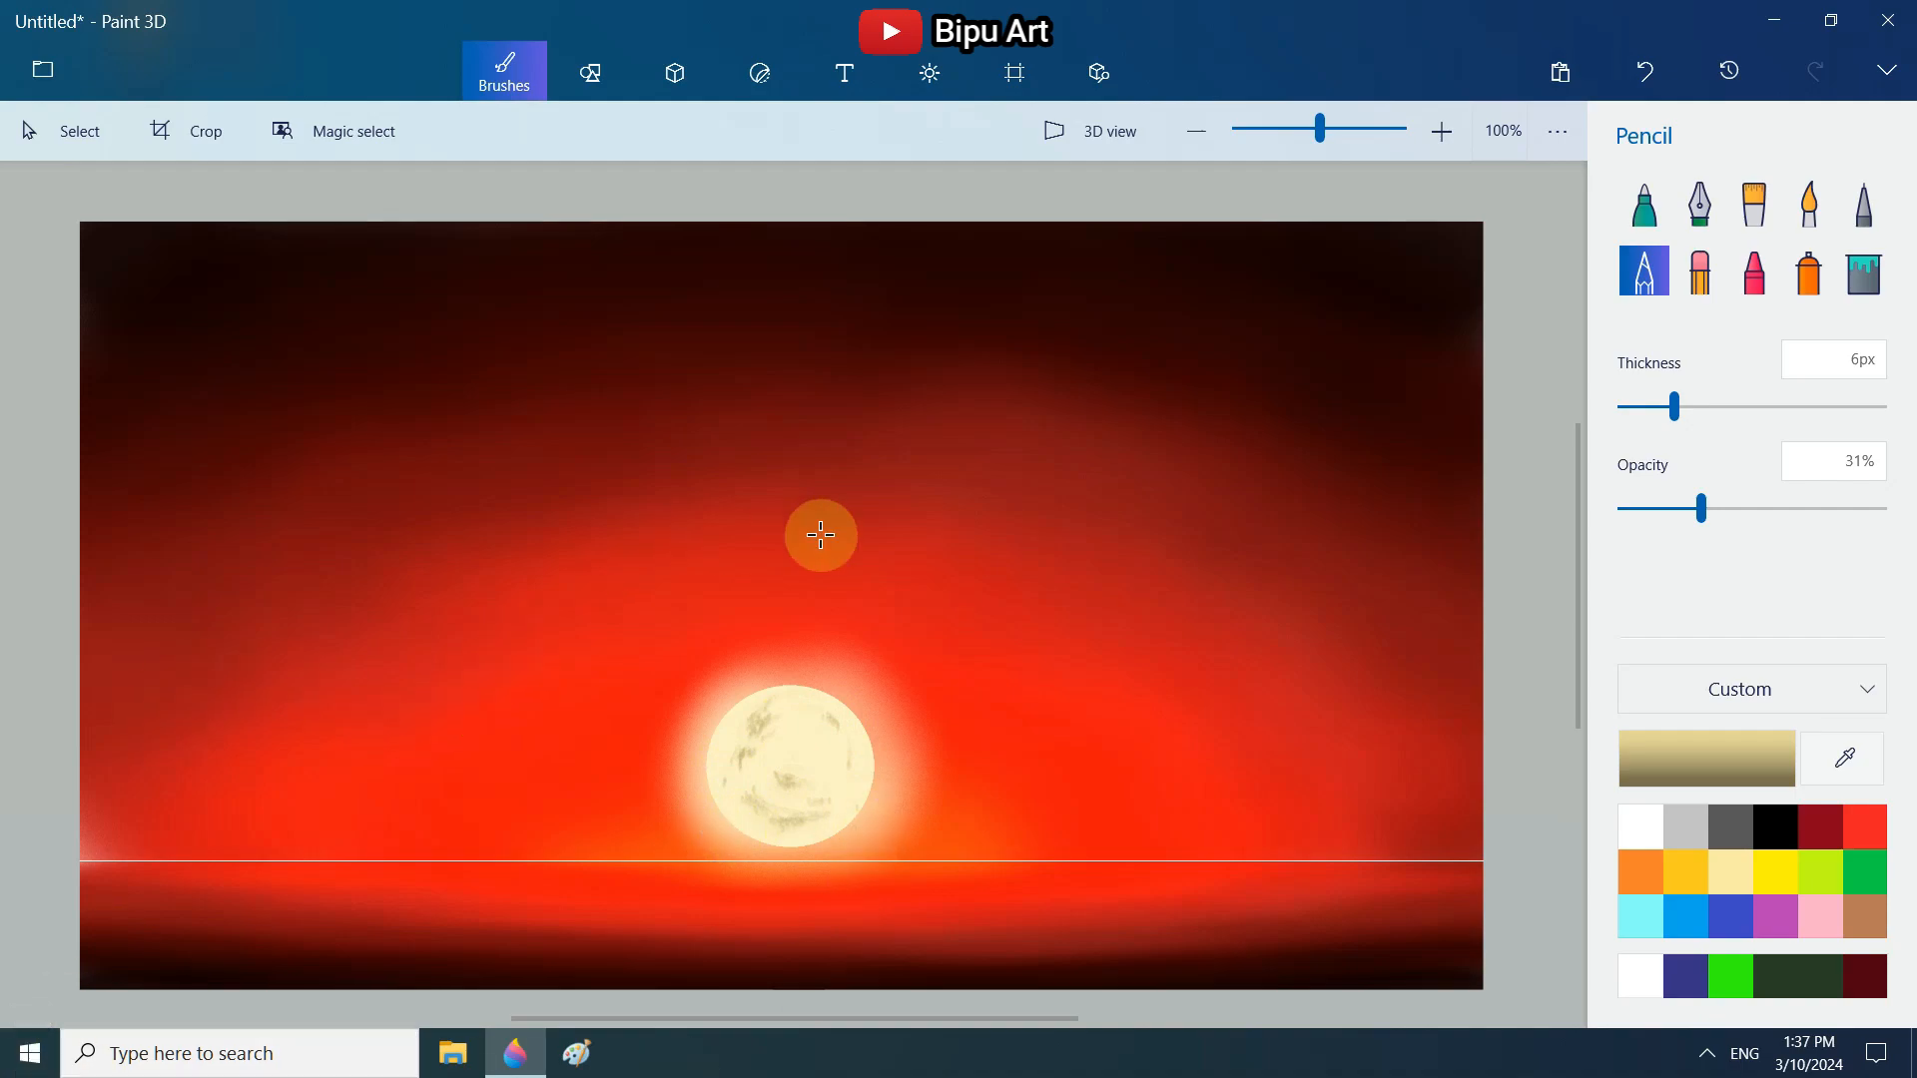
- Sample the moon's cream colour and pencil faint reflection strokes on the water below it, 5 px thick at 19% opacity
click(1843, 759)
click(844, 687)
drag(1695, 509, 1668, 508)
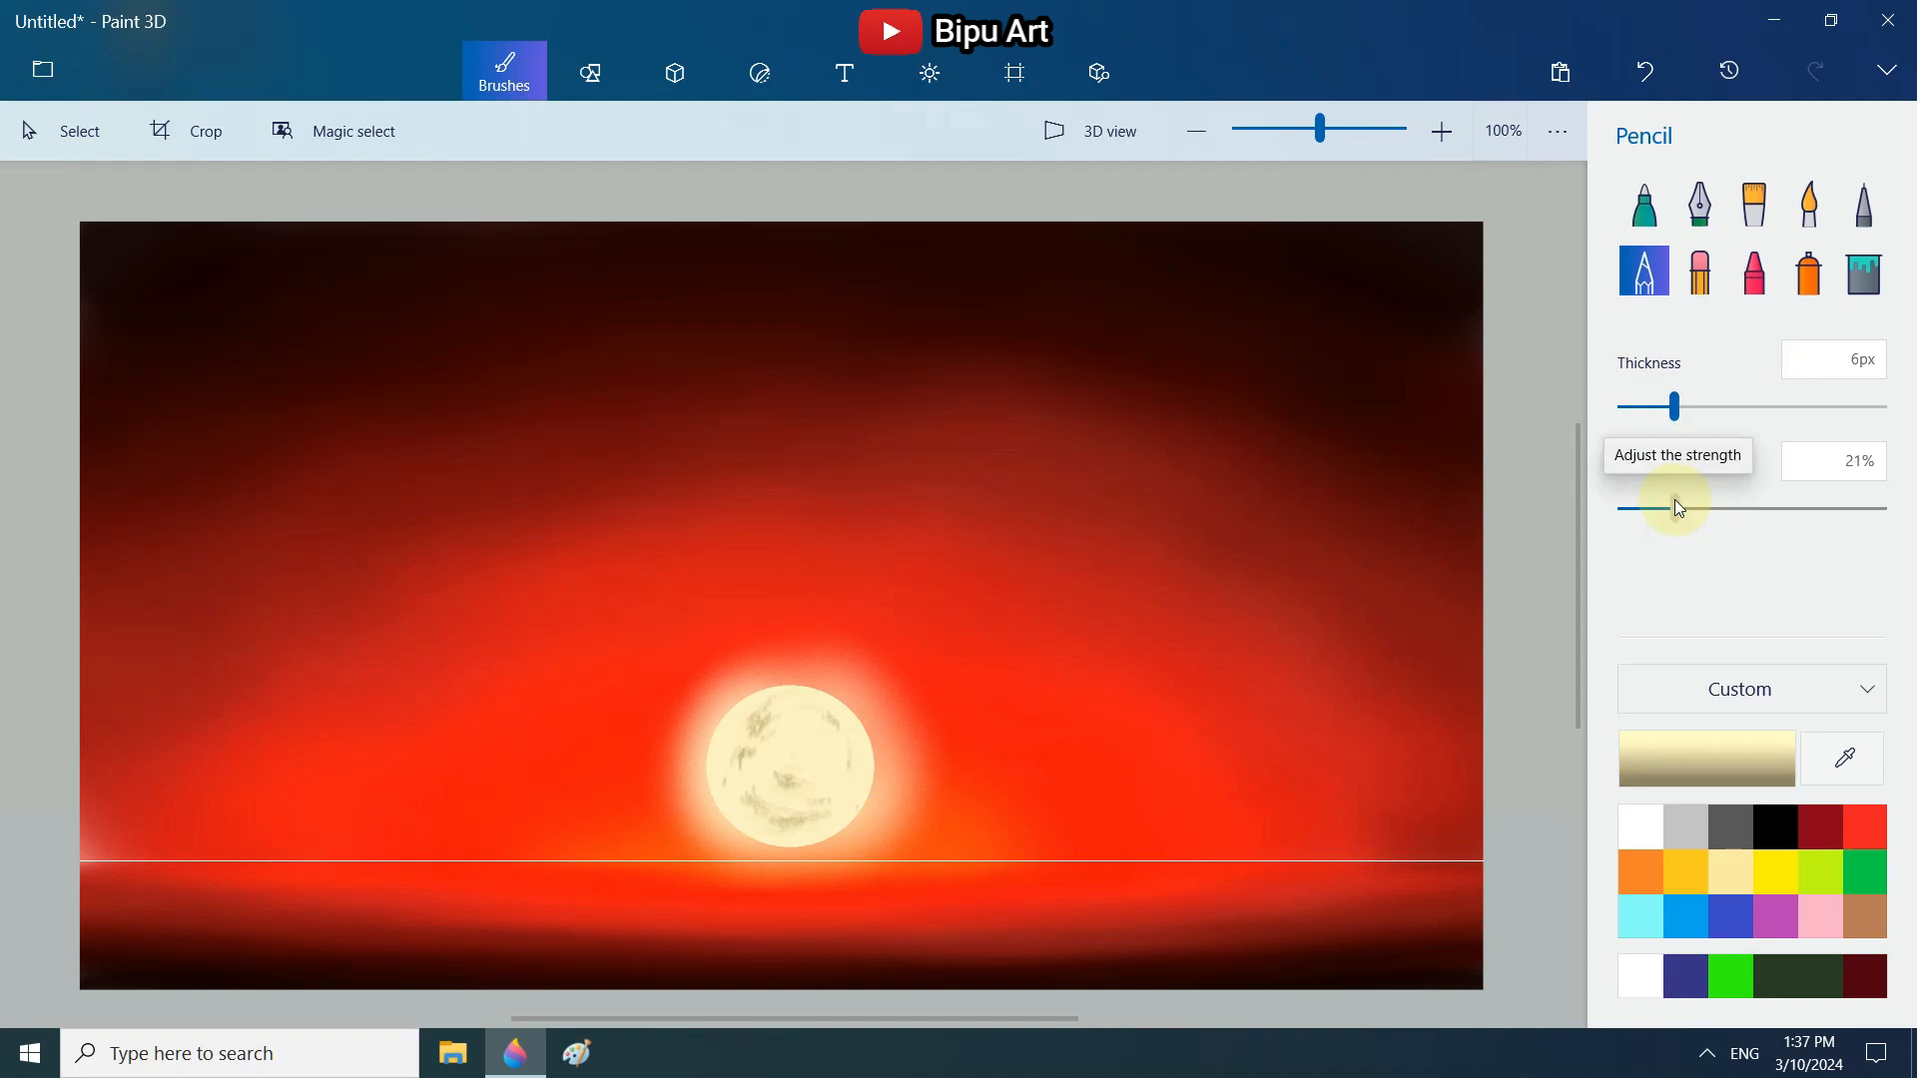
drag(1677, 406, 1632, 410)
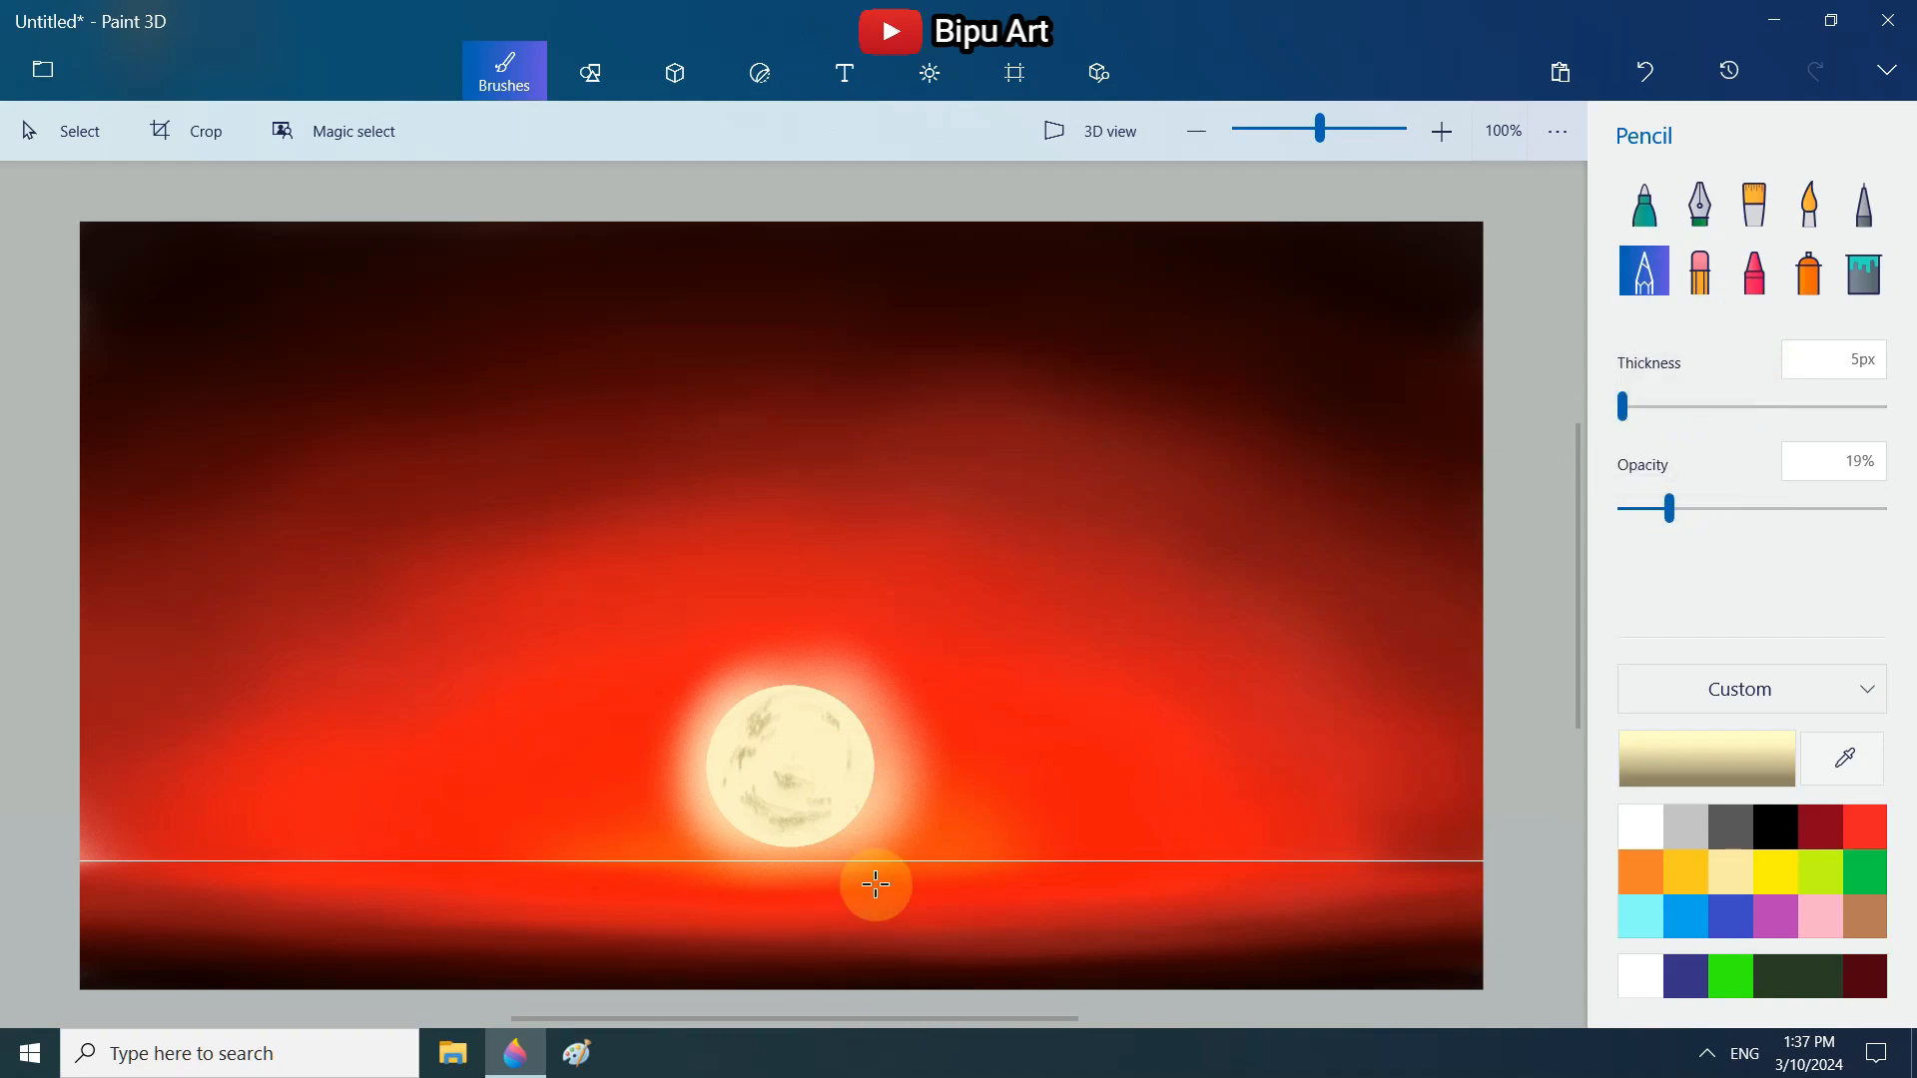
drag(802, 867, 803, 863)
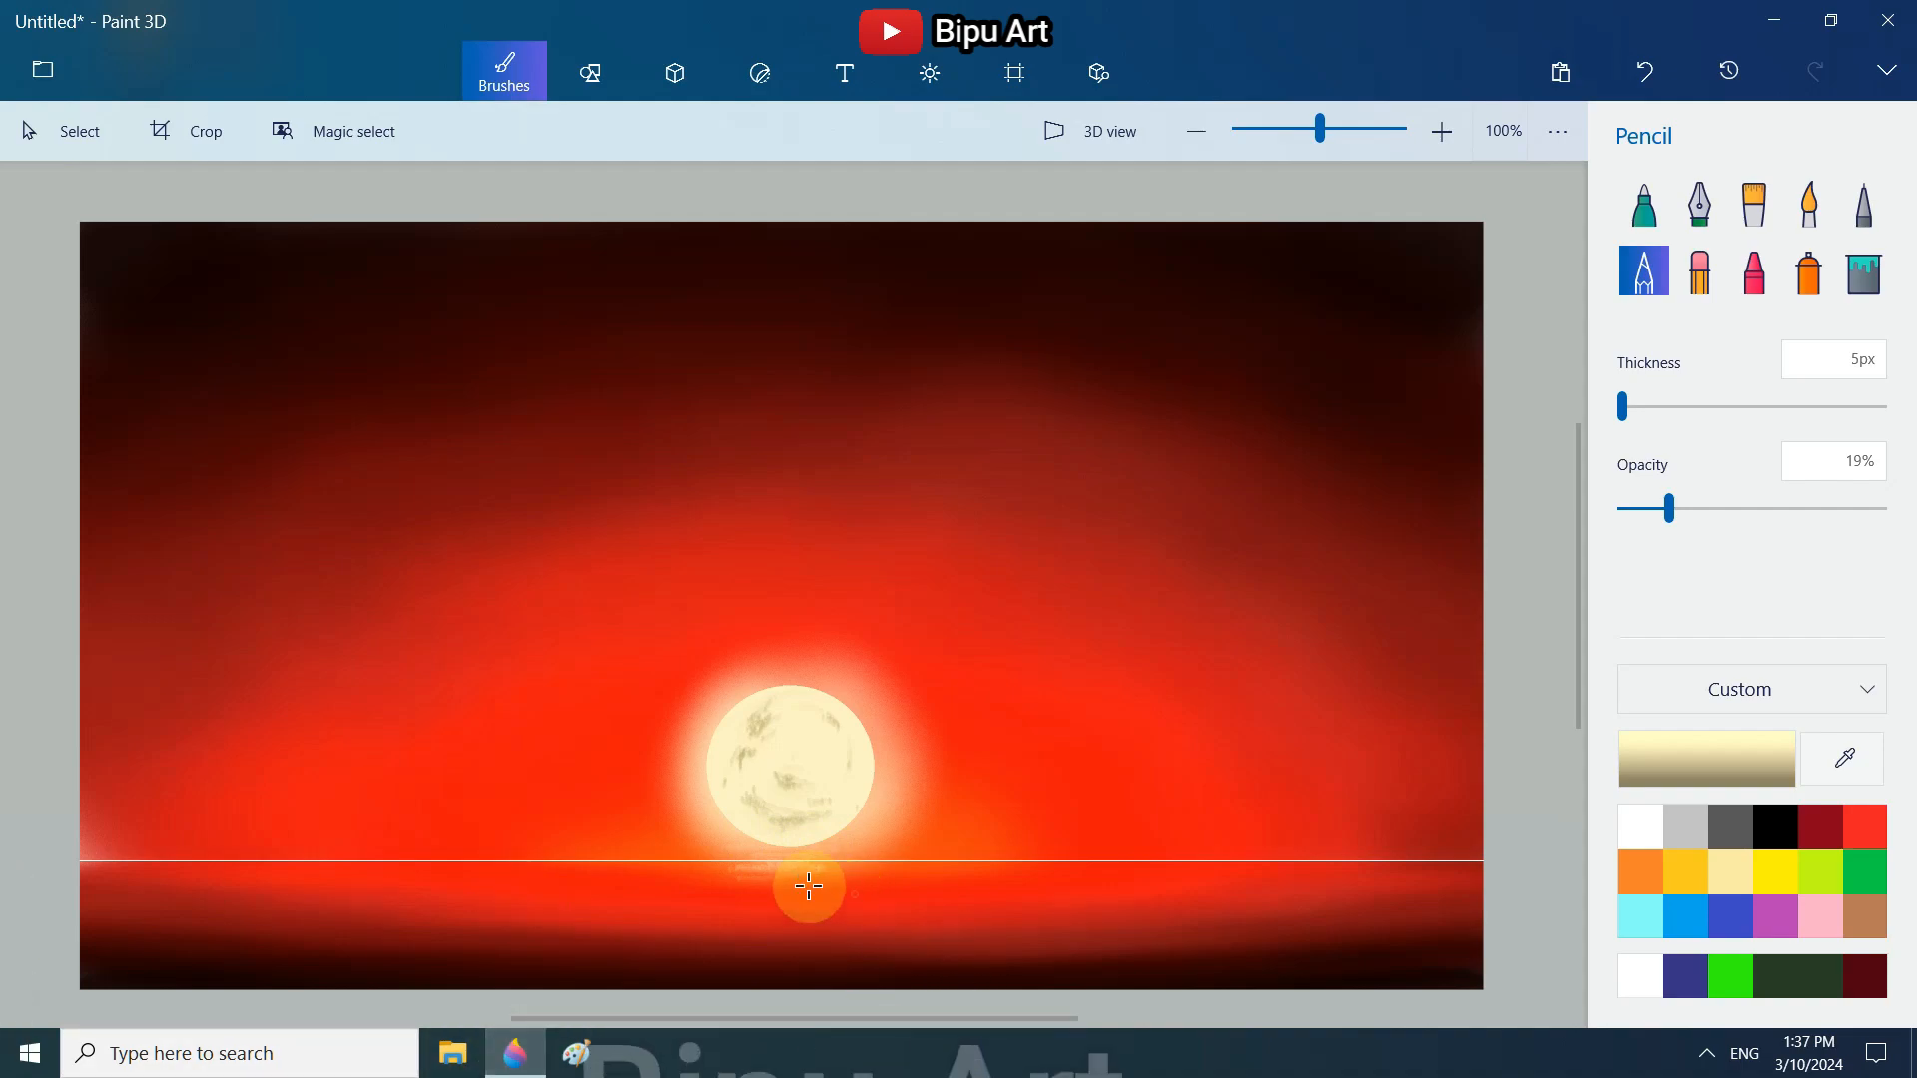
mouse_move(811, 886)
mouse_down()
mouse_move(743, 880)
mouse_move(825, 880)
mouse_move(759, 892)
mouse_move(879, 915)
mouse_move(758, 897)
mouse_move(807, 903)
mouse_up()
- Raise the pencil opacity to 52% and build up the moon's reflection with brighter horizontal strokes, undoing the last ones
drag(1668, 510, 1691, 509)
drag(858, 867, 765, 859)
drag(1690, 509, 1754, 509)
mouse_move(799, 869)
mouse_down()
mouse_move(855, 872)
mouse_move(785, 867)
mouse_move(851, 880)
mouse_move(774, 891)
mouse_move(828, 917)
mouse_up()
drag(836, 927, 786, 928)
mouse_move(813, 940)
mouse_down()
mouse_move(734, 956)
mouse_move(836, 957)
mouse_move(759, 924)
mouse_move(812, 922)
mouse_move(749, 916)
mouse_move(878, 919)
mouse_up()
key(ctrl+z)
key(ctrl+z)
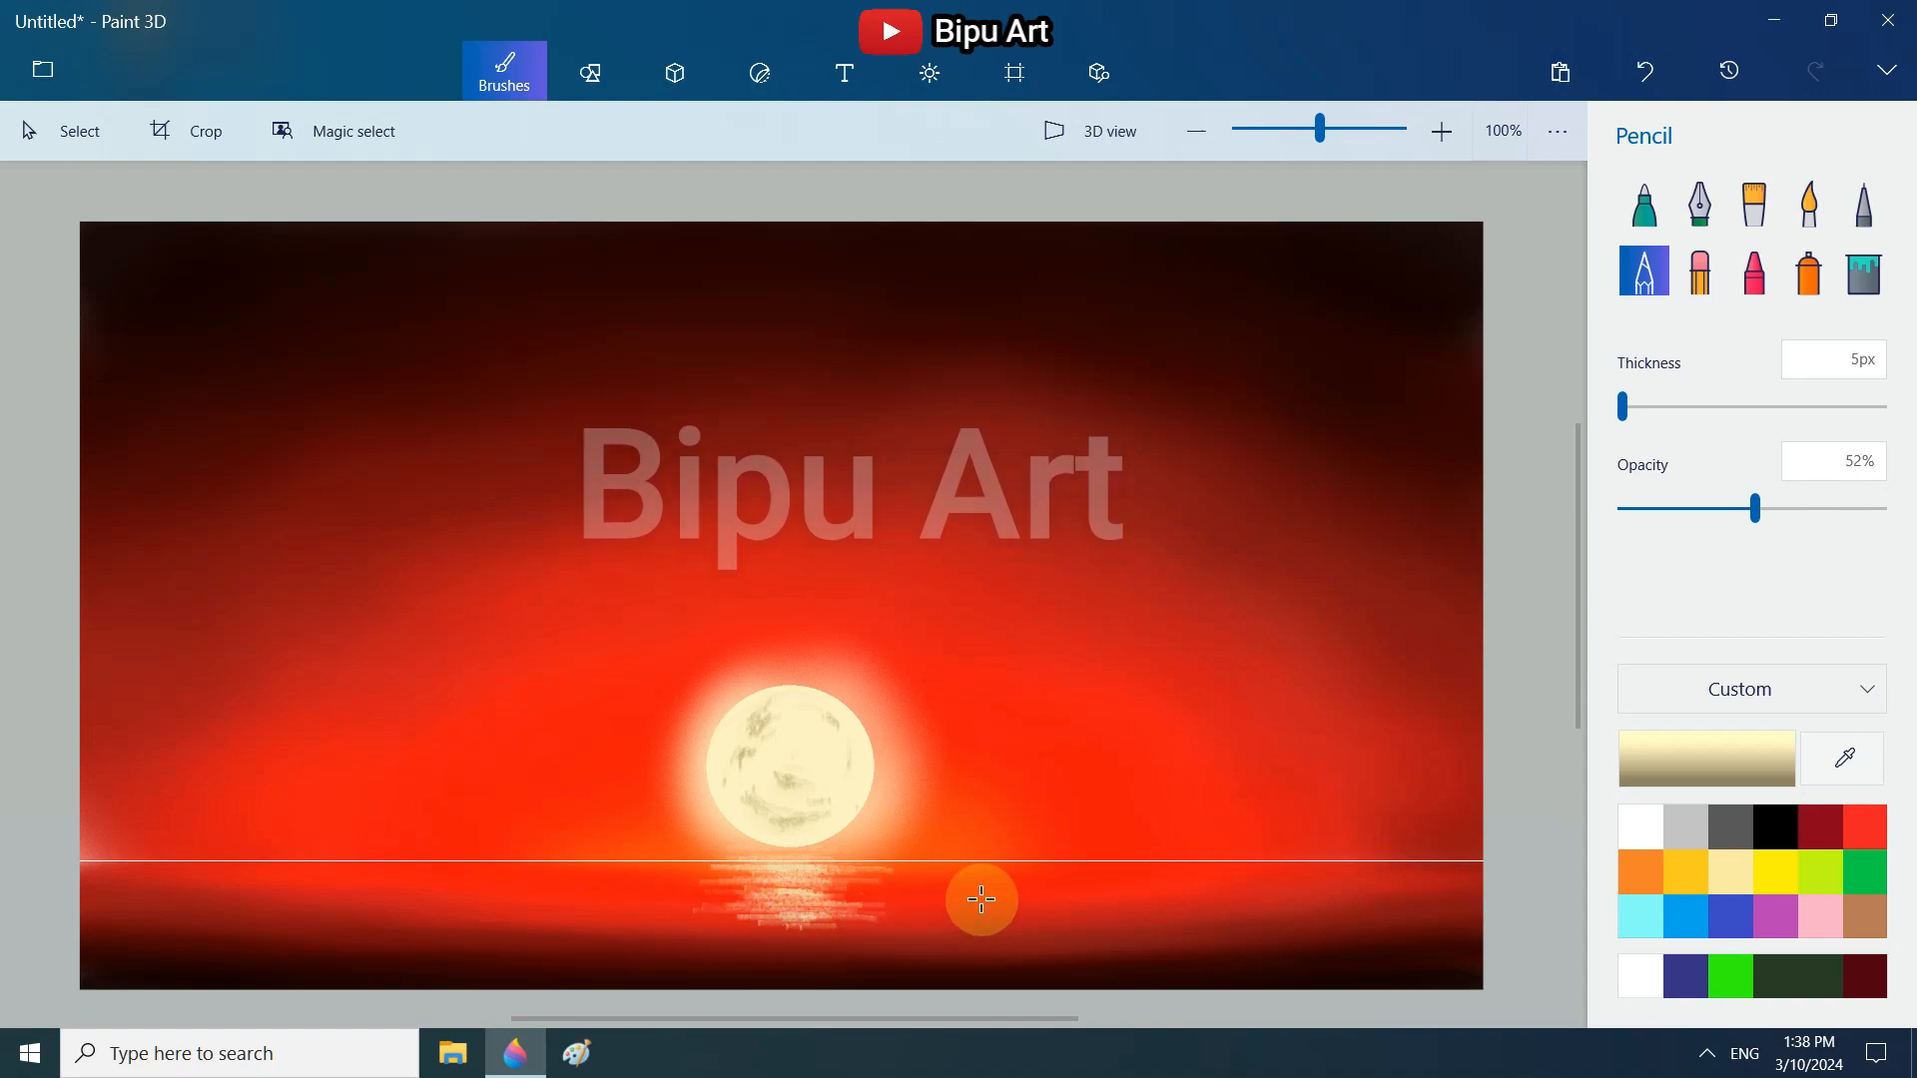
- Draw long thin cream ripples across the water with the Pixel pen at 1 px and 40% opacity, undoing the last strokes
click(1877, 214)
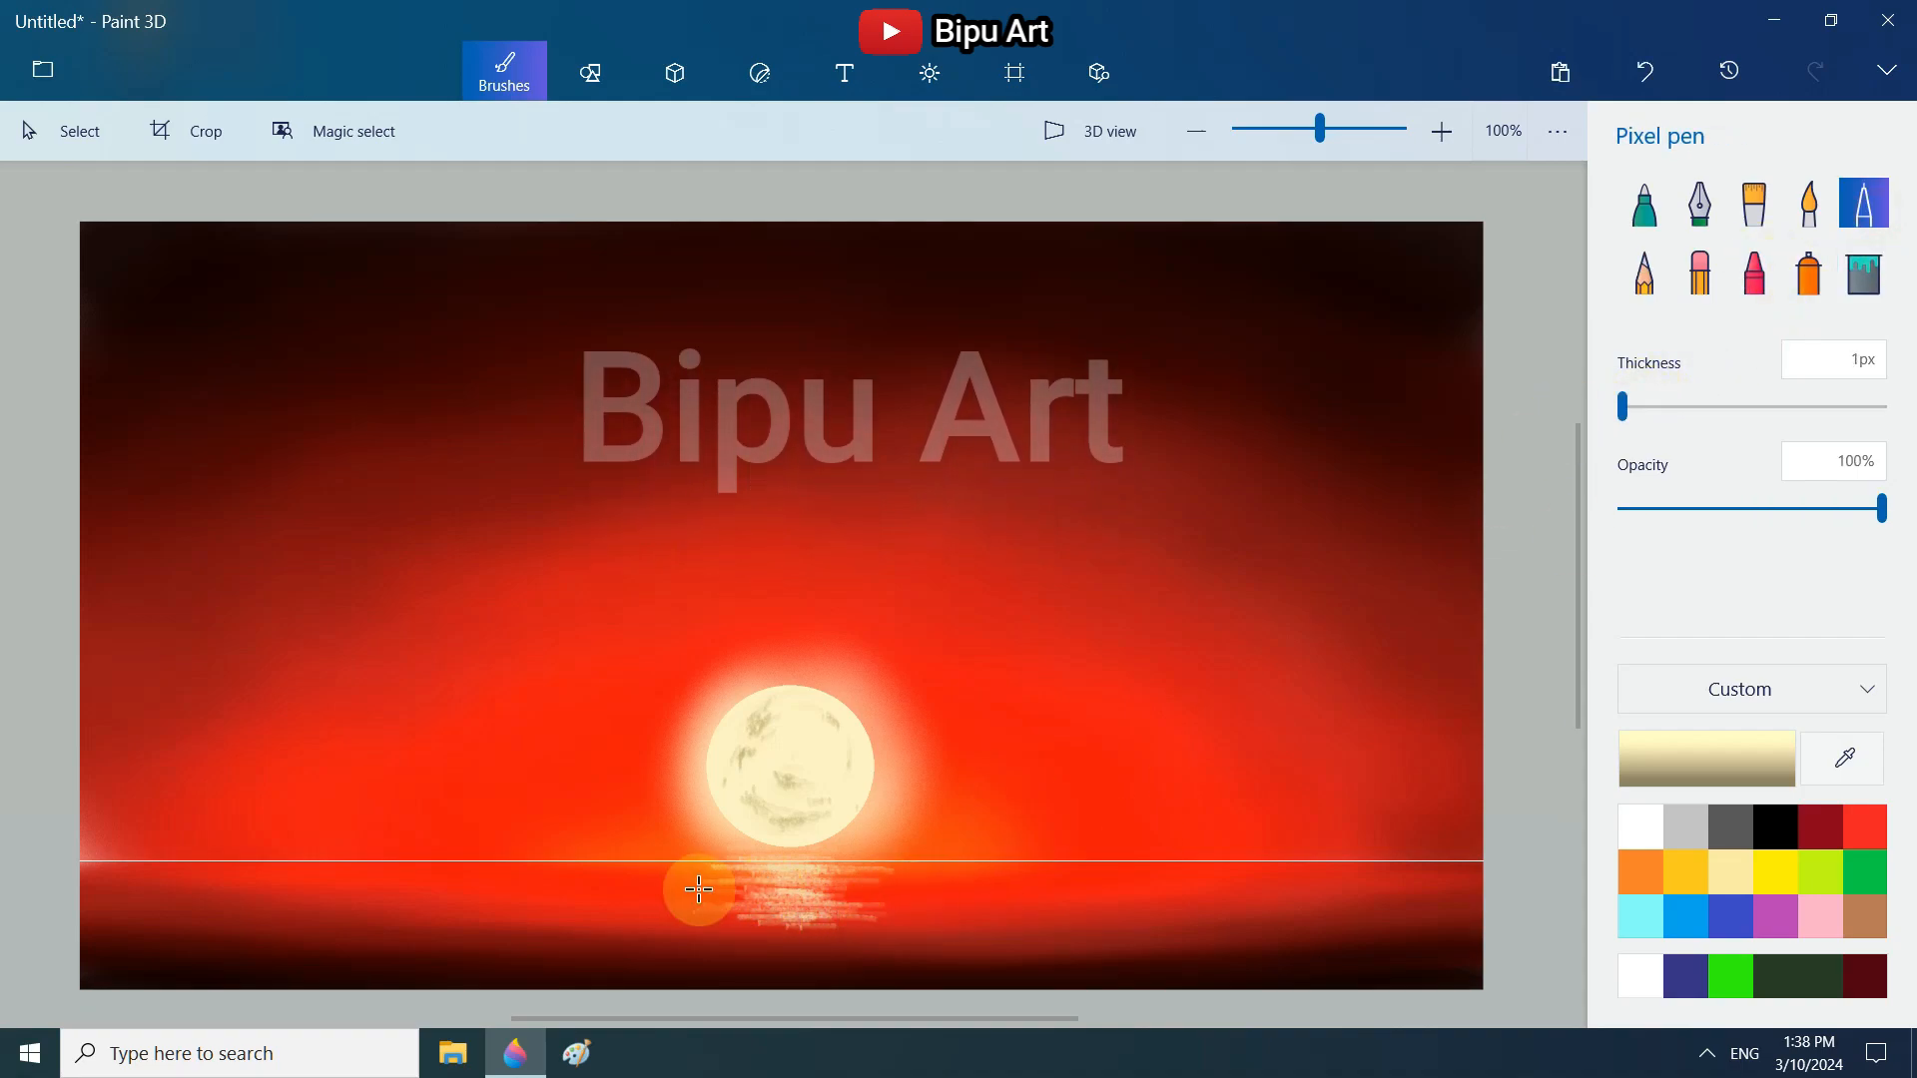
click(1719, 511)
drag(1720, 511, 1663, 512)
drag(894, 883, 559, 885)
click(1723, 510)
mouse_move(918, 883)
mouse_down()
mouse_move(625, 882)
mouse_move(774, 877)
mouse_move(692, 905)
mouse_move(751, 903)
mouse_move(899, 869)
mouse_move(791, 911)
mouse_move(839, 920)
mouse_move(739, 933)
mouse_move(855, 941)
mouse_move(818, 934)
mouse_move(1052, 924)
mouse_move(993, 908)
mouse_move(1182, 895)
mouse_move(796, 890)
mouse_move(1048, 911)
mouse_move(1049, 890)
mouse_move(995, 876)
mouse_move(950, 878)
mouse_move(1018, 895)
mouse_move(326, 894)
mouse_move(586, 903)
mouse_move(416, 902)
mouse_move(465, 929)
mouse_move(280, 923)
mouse_move(292, 951)
mouse_up()
key(ctrl+z)
key(ctrl+z)
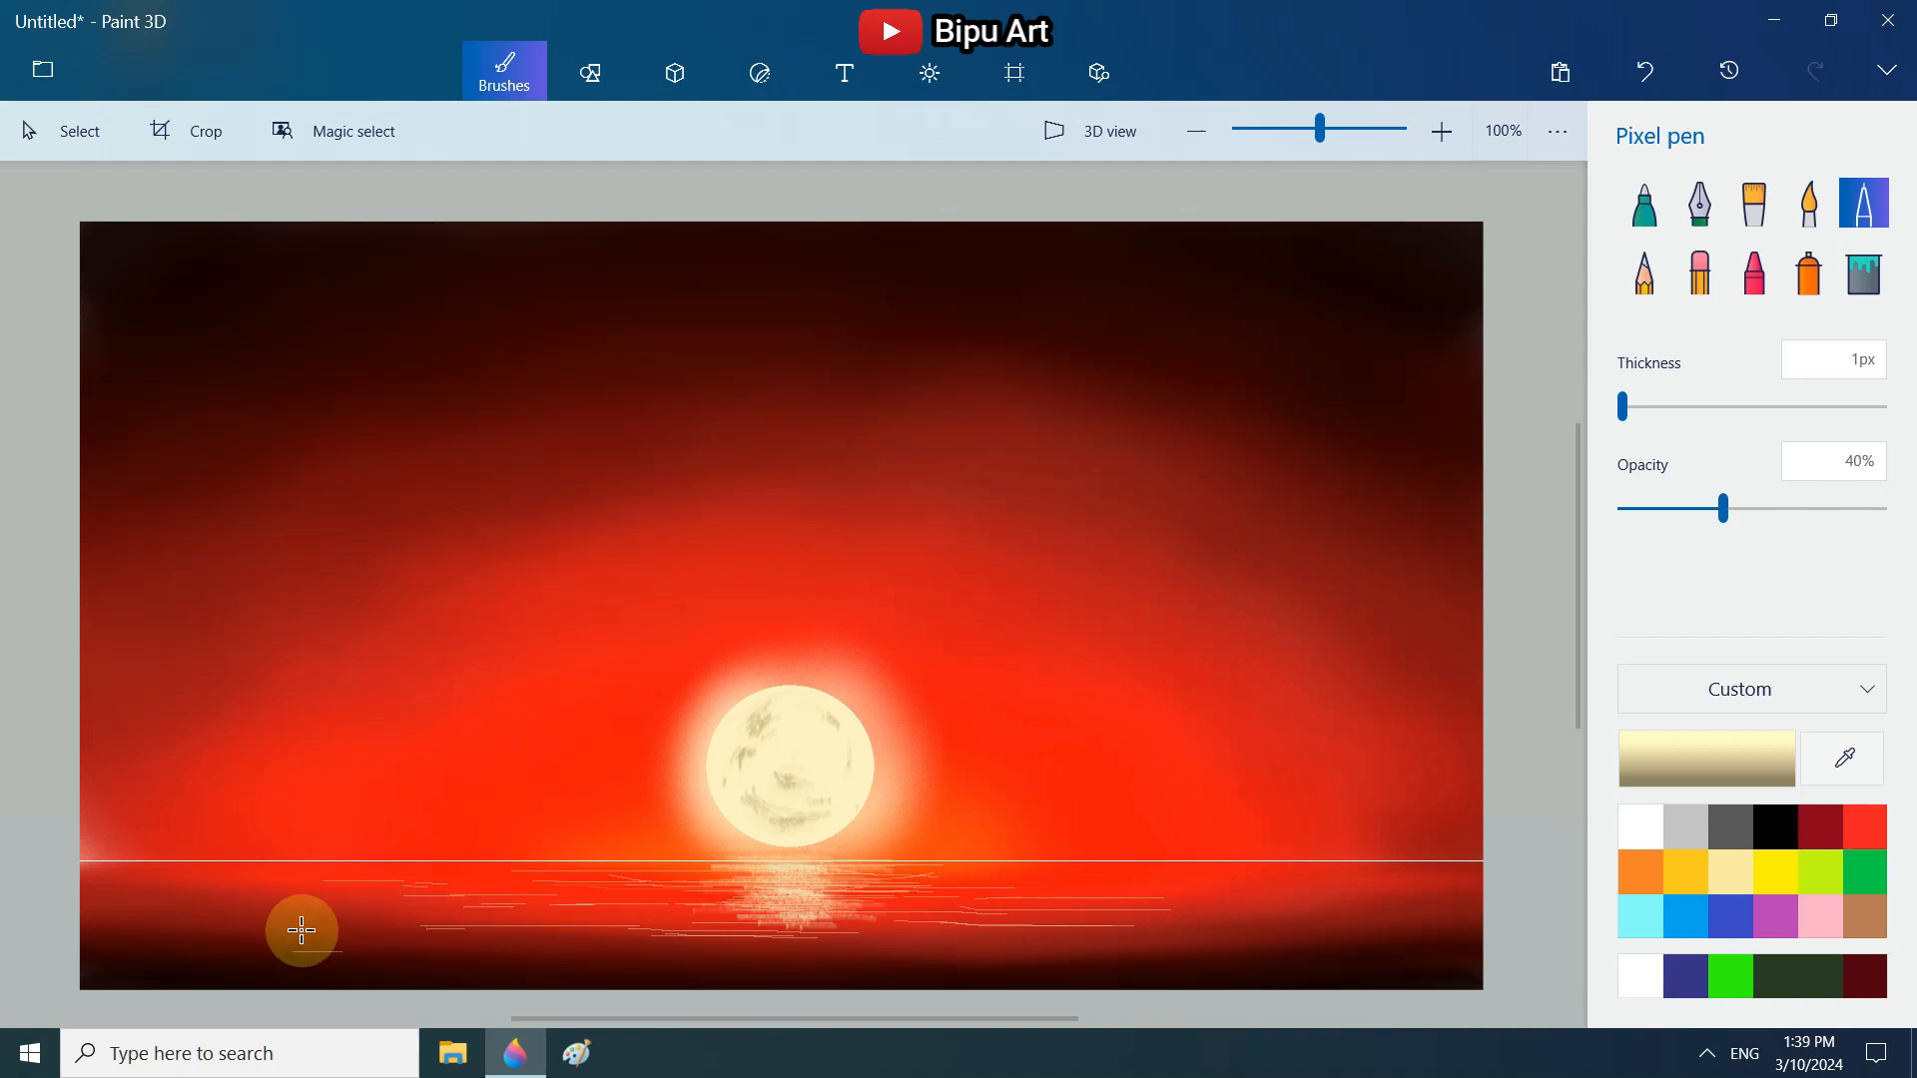
- Add short thin ripples lower left of the moon's reflection and more fine lines within and below the reflection
drag(672, 941, 569, 949)
key(ctrl+z)
key(ctrl+z)
drag(651, 934, 590, 938)
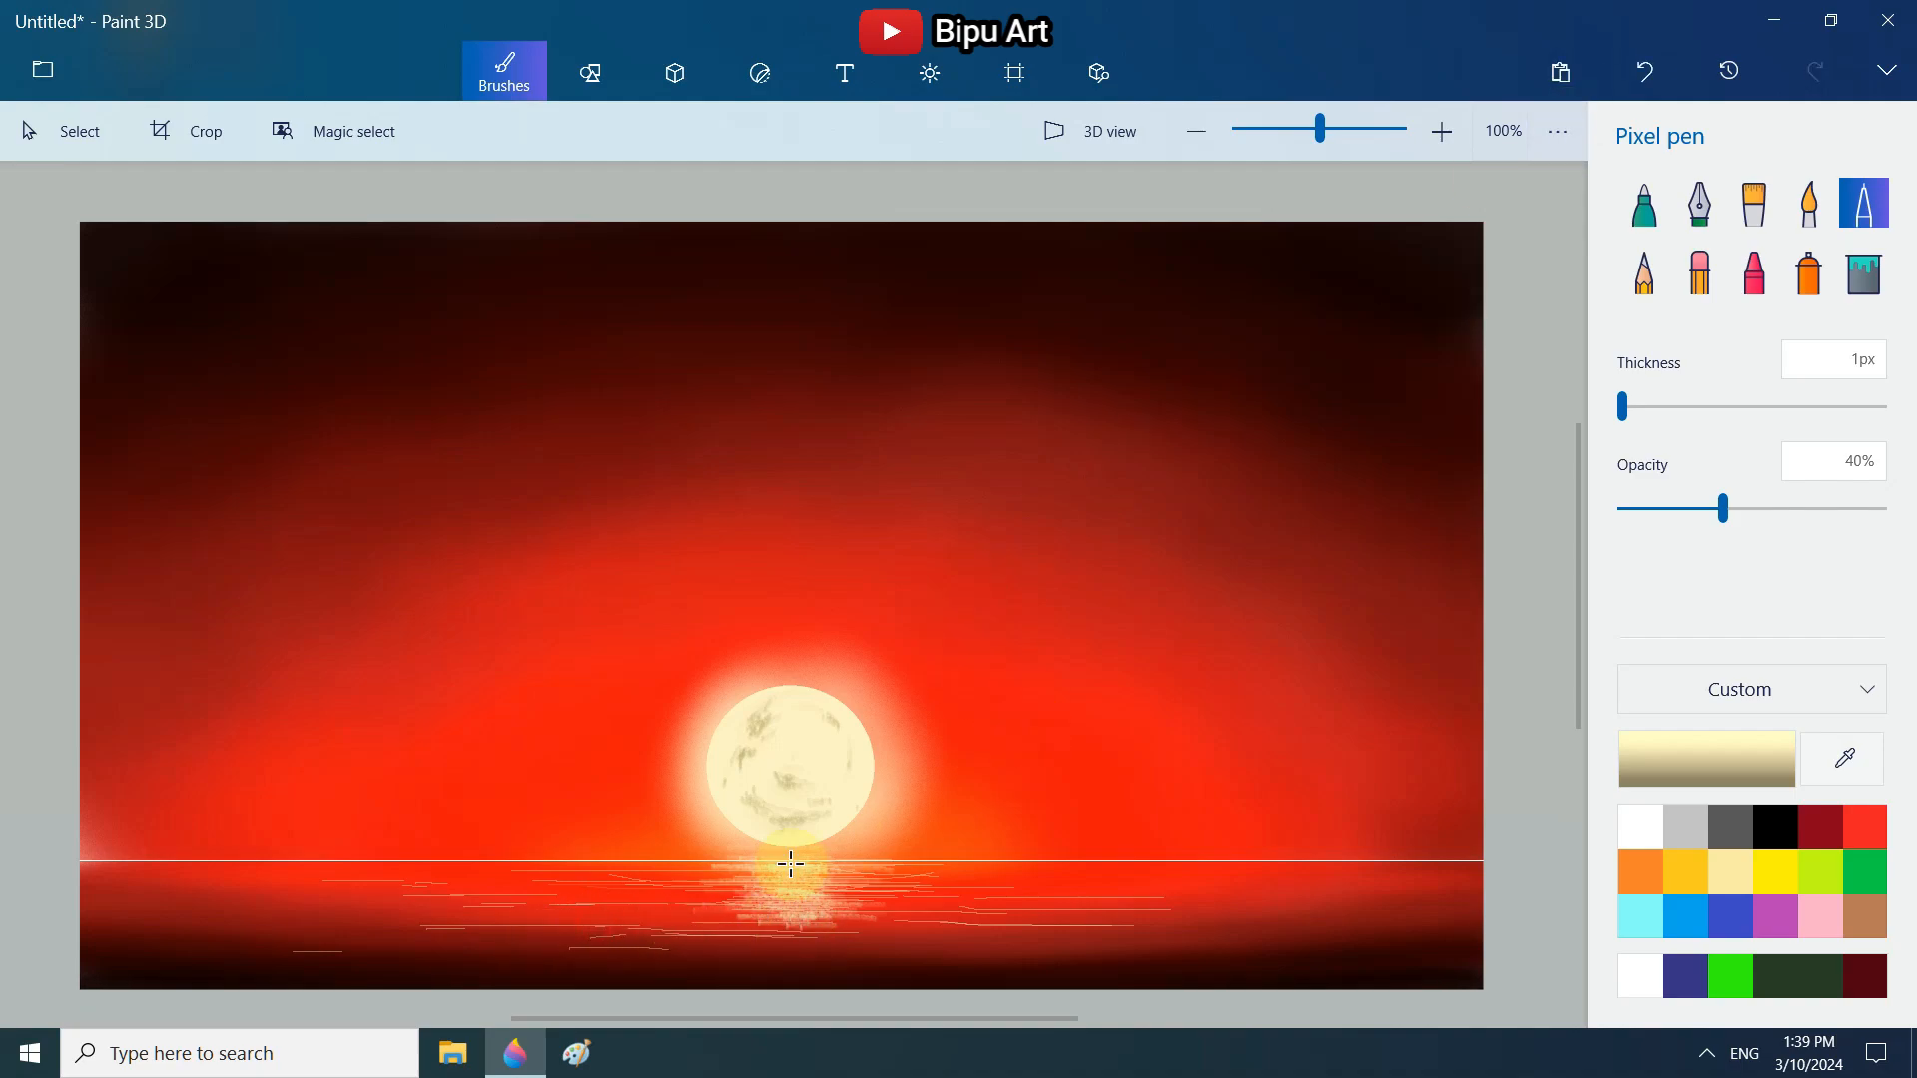
mouse_move(740, 944)
mouse_down()
mouse_move(838, 937)
mouse_move(824, 895)
mouse_move(728, 883)
mouse_move(890, 872)
mouse_move(753, 886)
mouse_move(887, 892)
mouse_up()
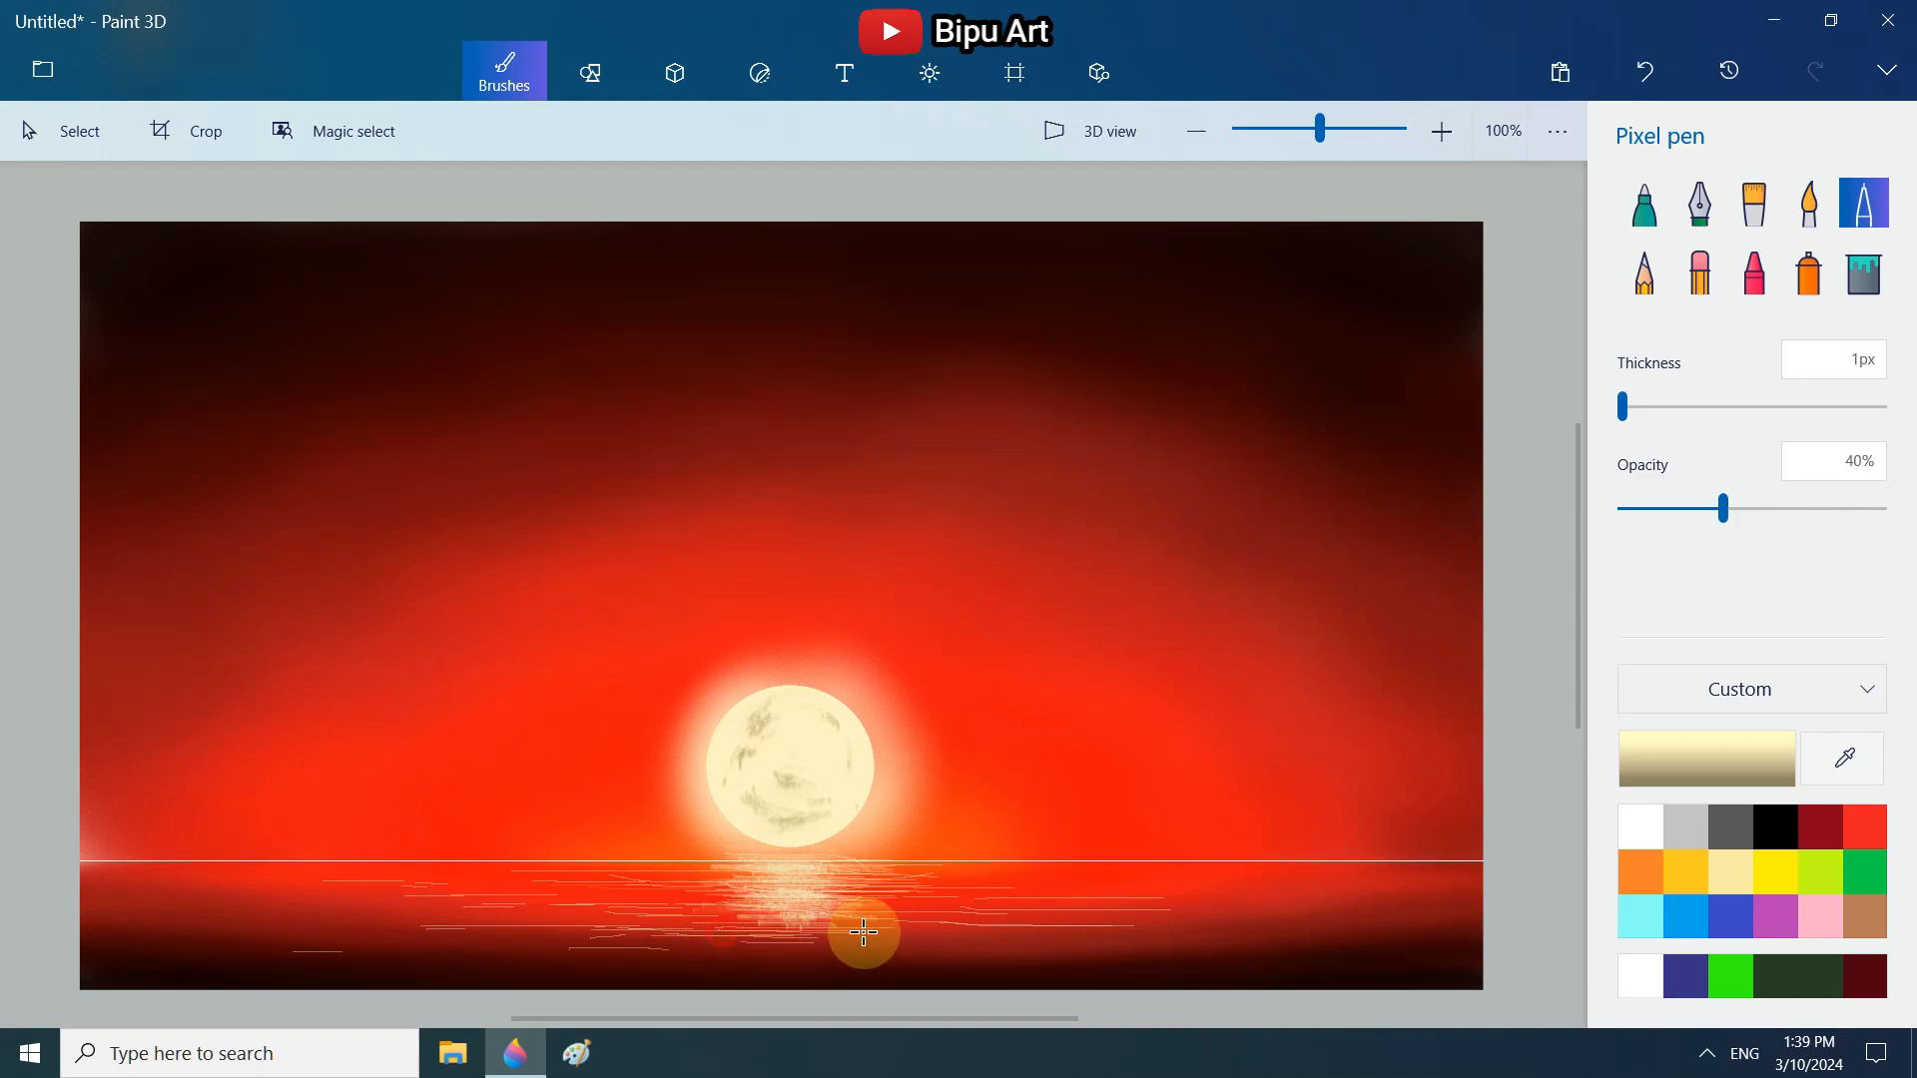
drag(775, 942, 831, 954)
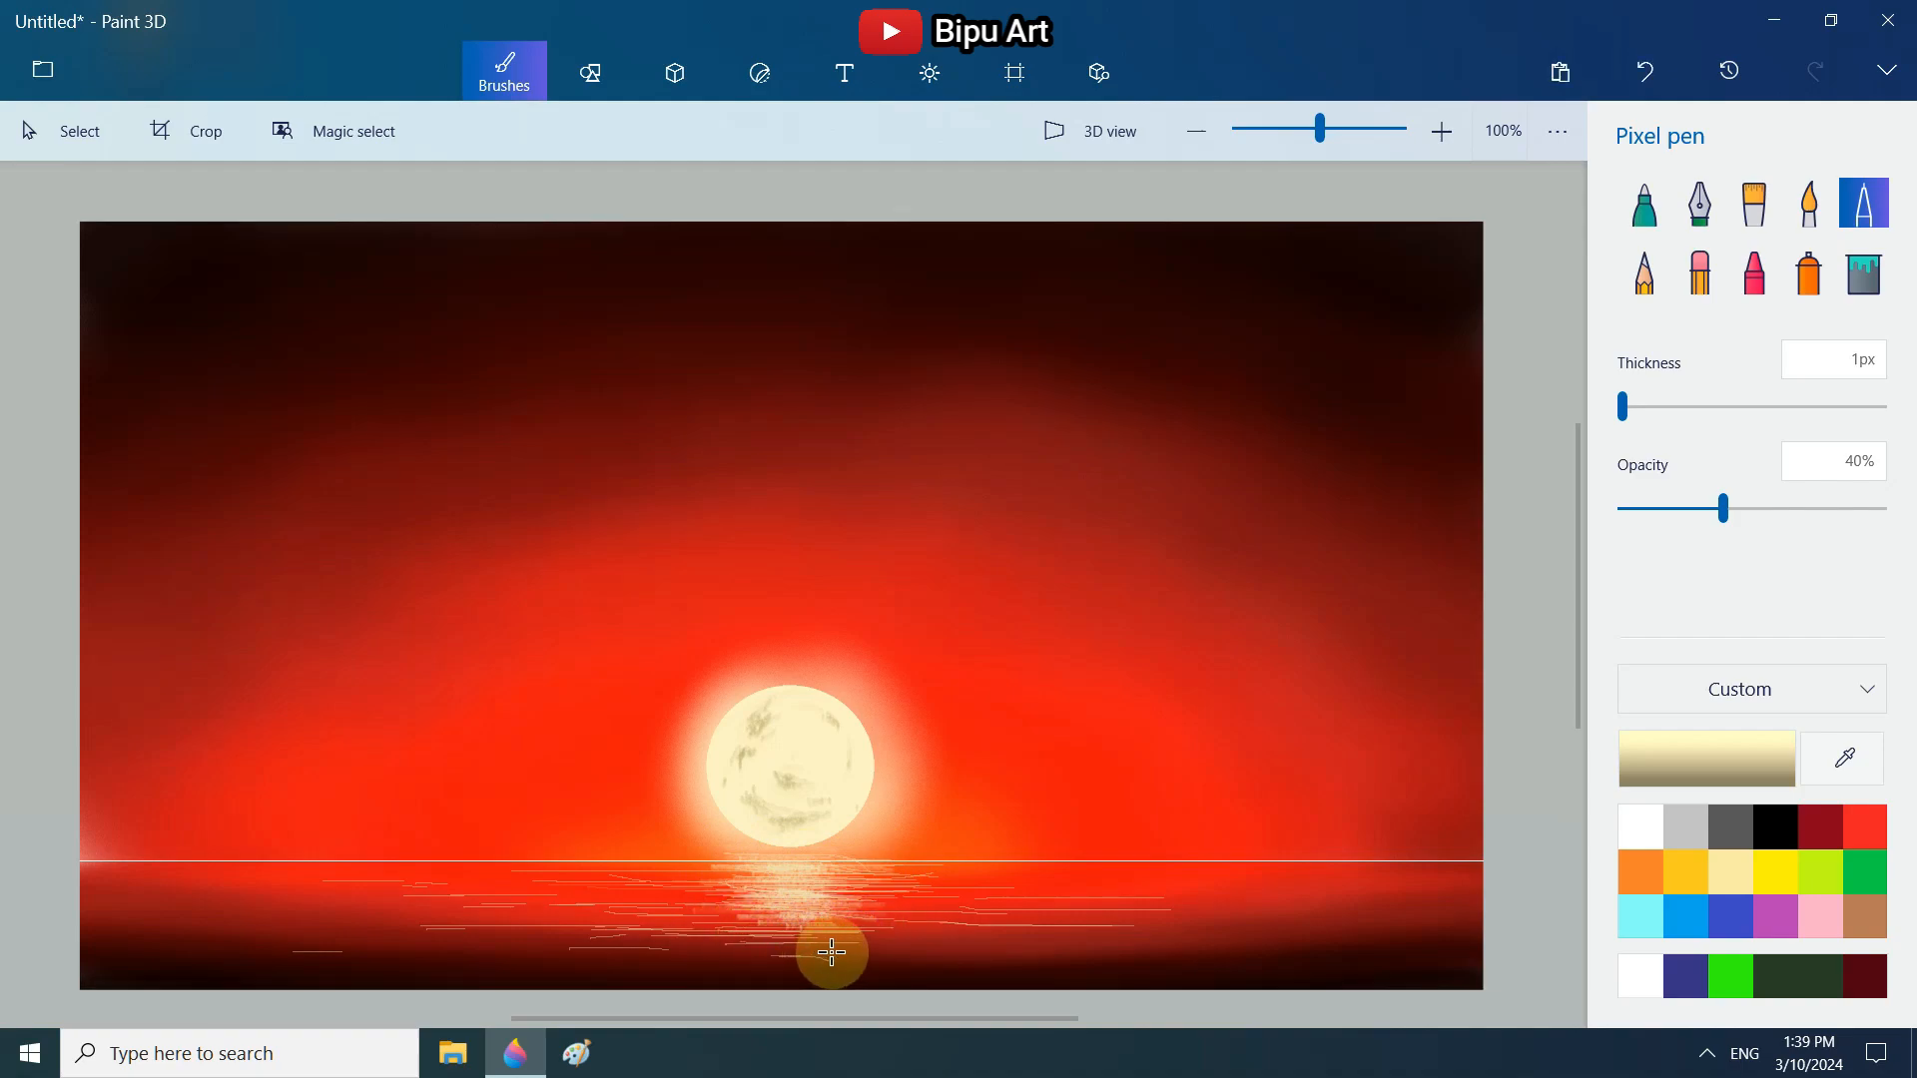
- Draw fainter ripples at 24% opacity toward the right and left edges of the water
click(1683, 509)
drag(1245, 945, 1115, 950)
drag(1114, 951, 1392, 934)
drag(1173, 897, 1374, 900)
drag(1293, 900, 1144, 900)
drag(165, 951, 316, 952)
drag(191, 965, 328, 963)
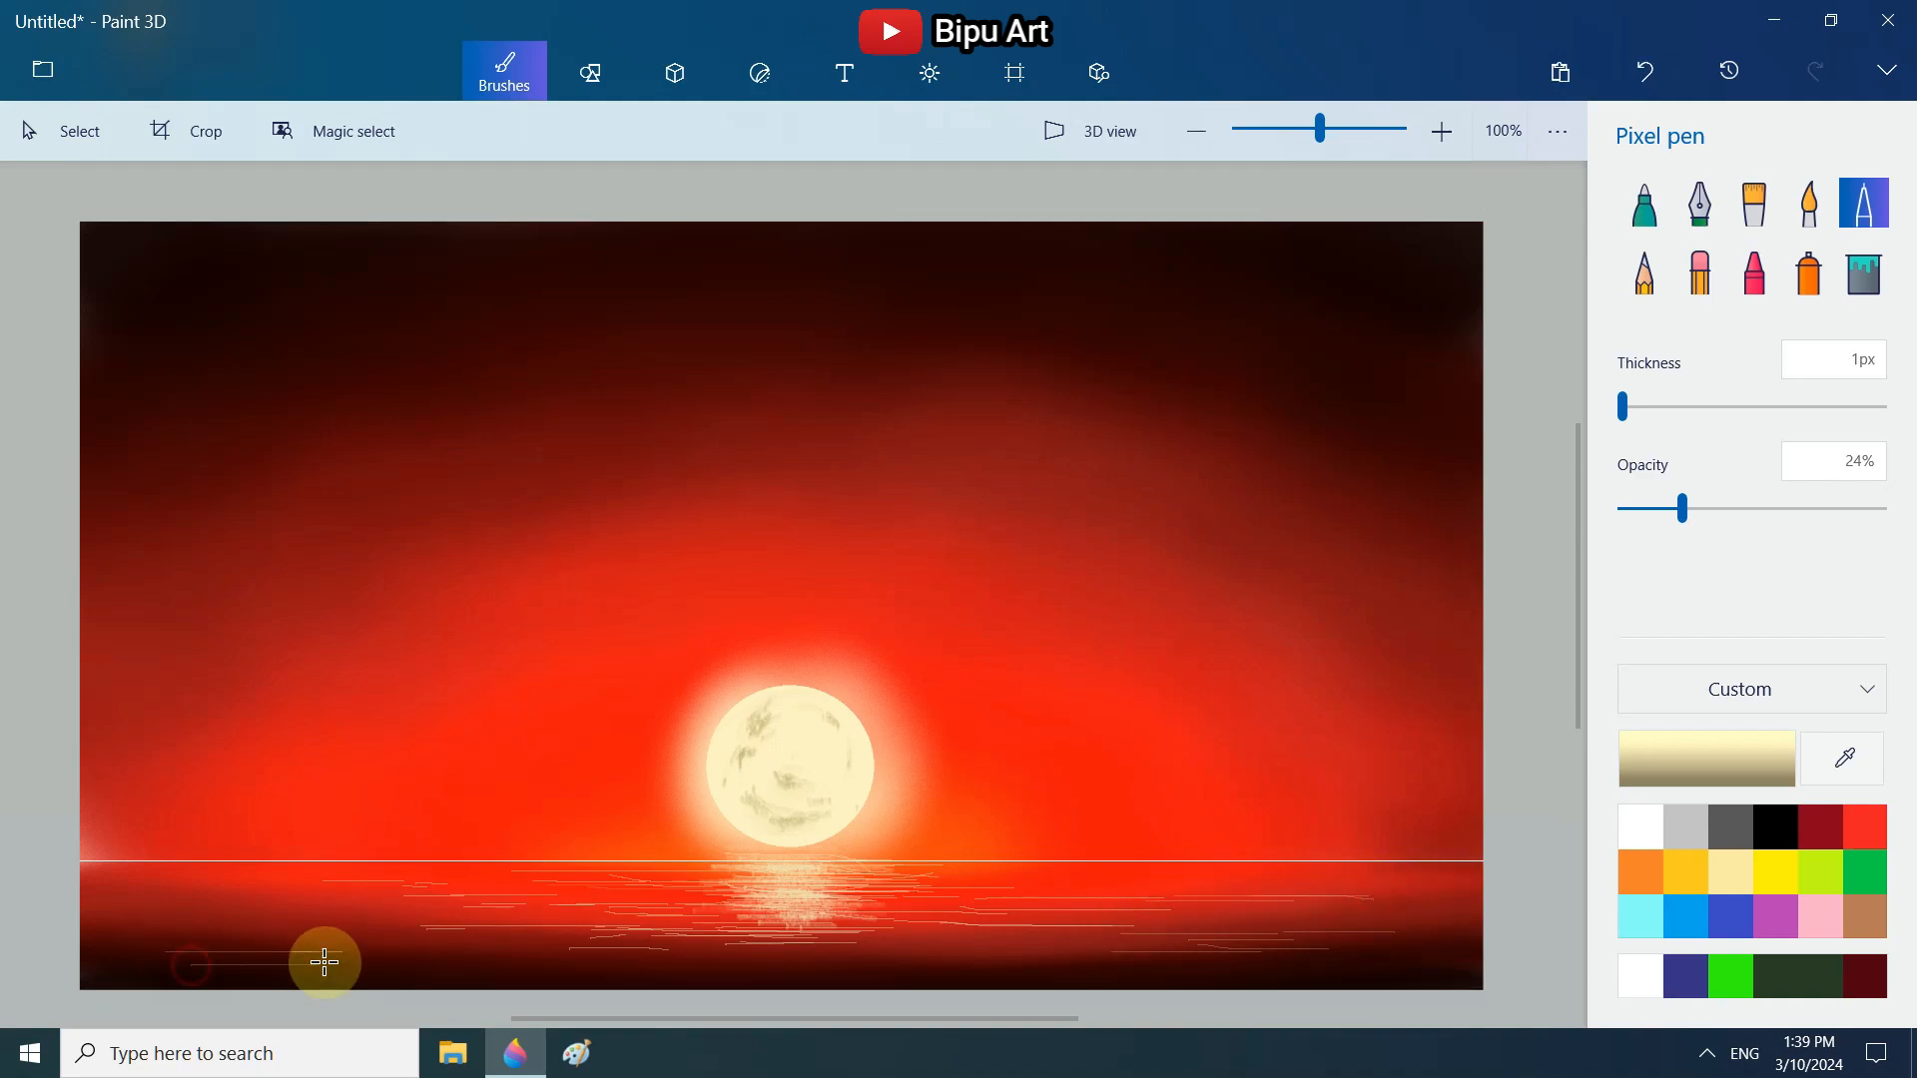
drag(88, 882, 205, 884)
drag(137, 897, 270, 904)
drag(311, 916, 228, 913)
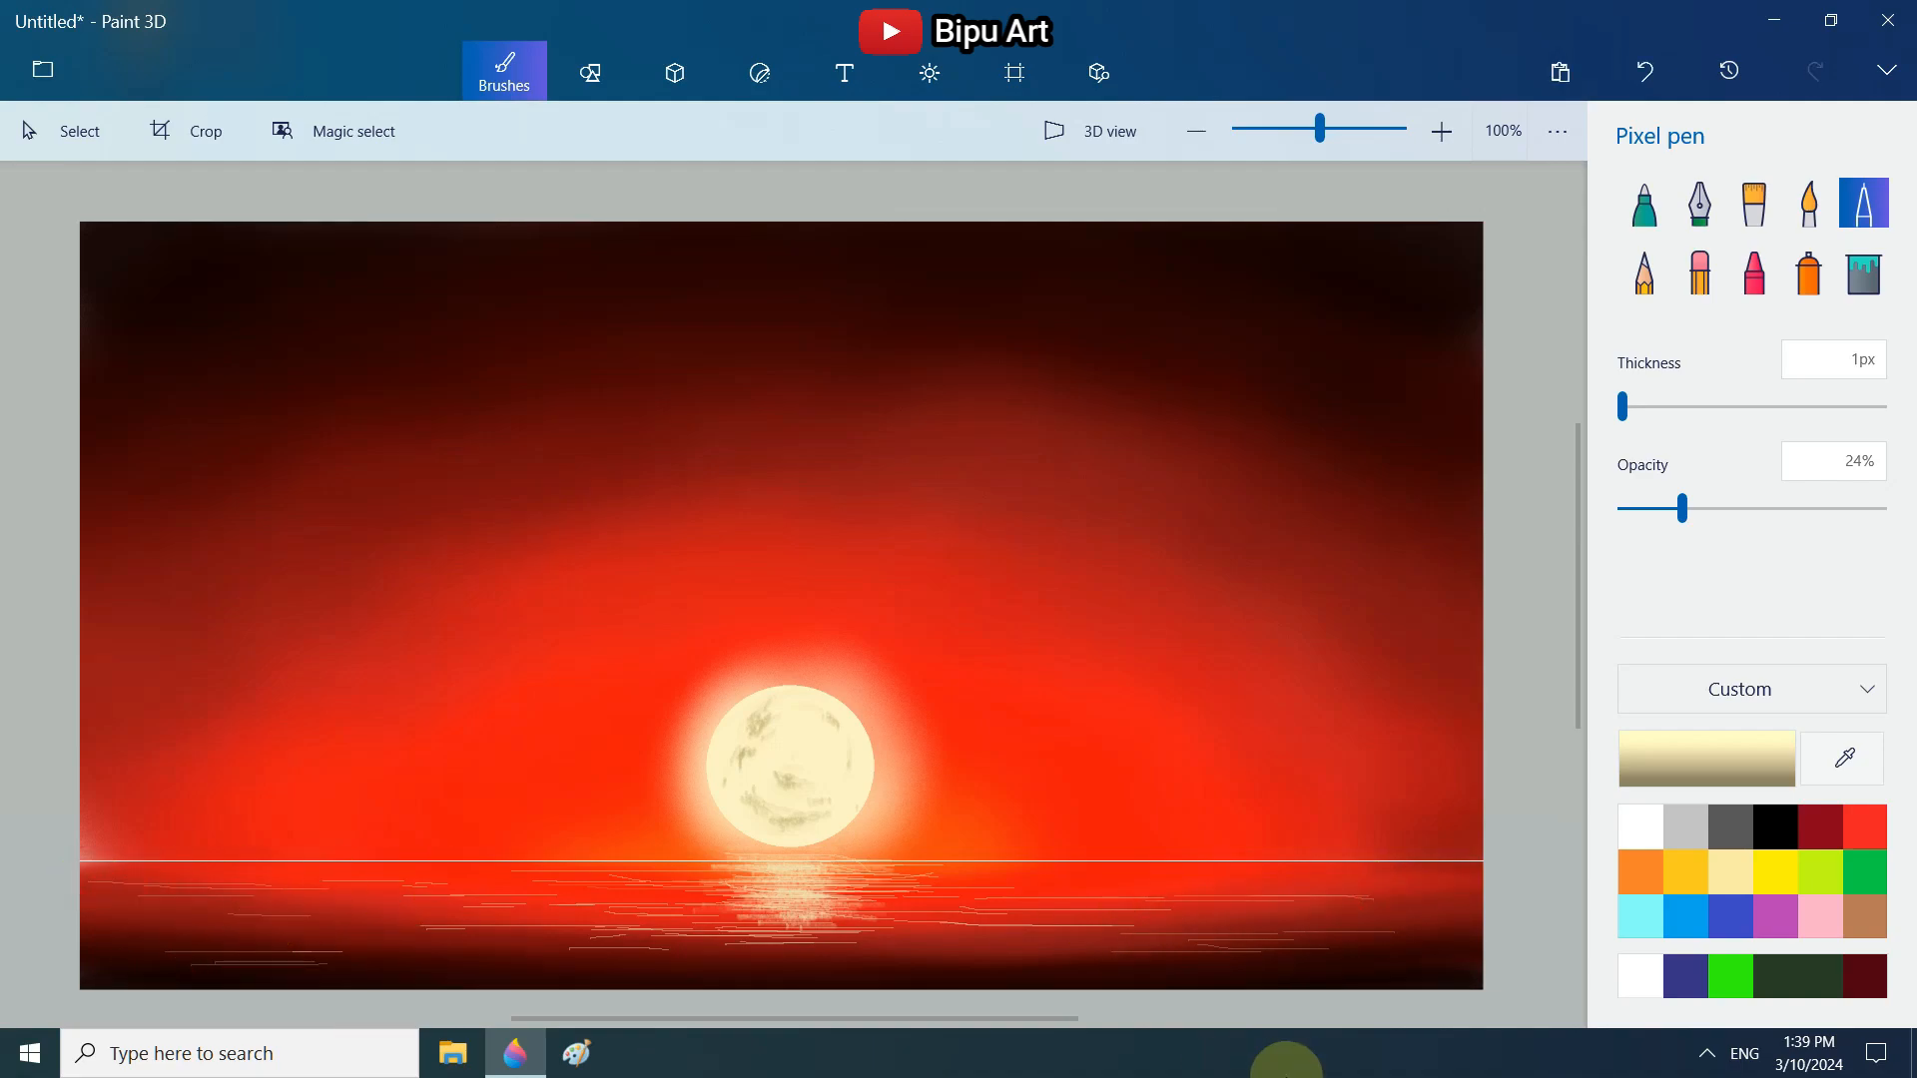
- Paint black sloping shore silhouettes in both lower corners of the canvas with the Pixel pen at 10 px and 87% opacity
click(1775, 827)
click(1645, 205)
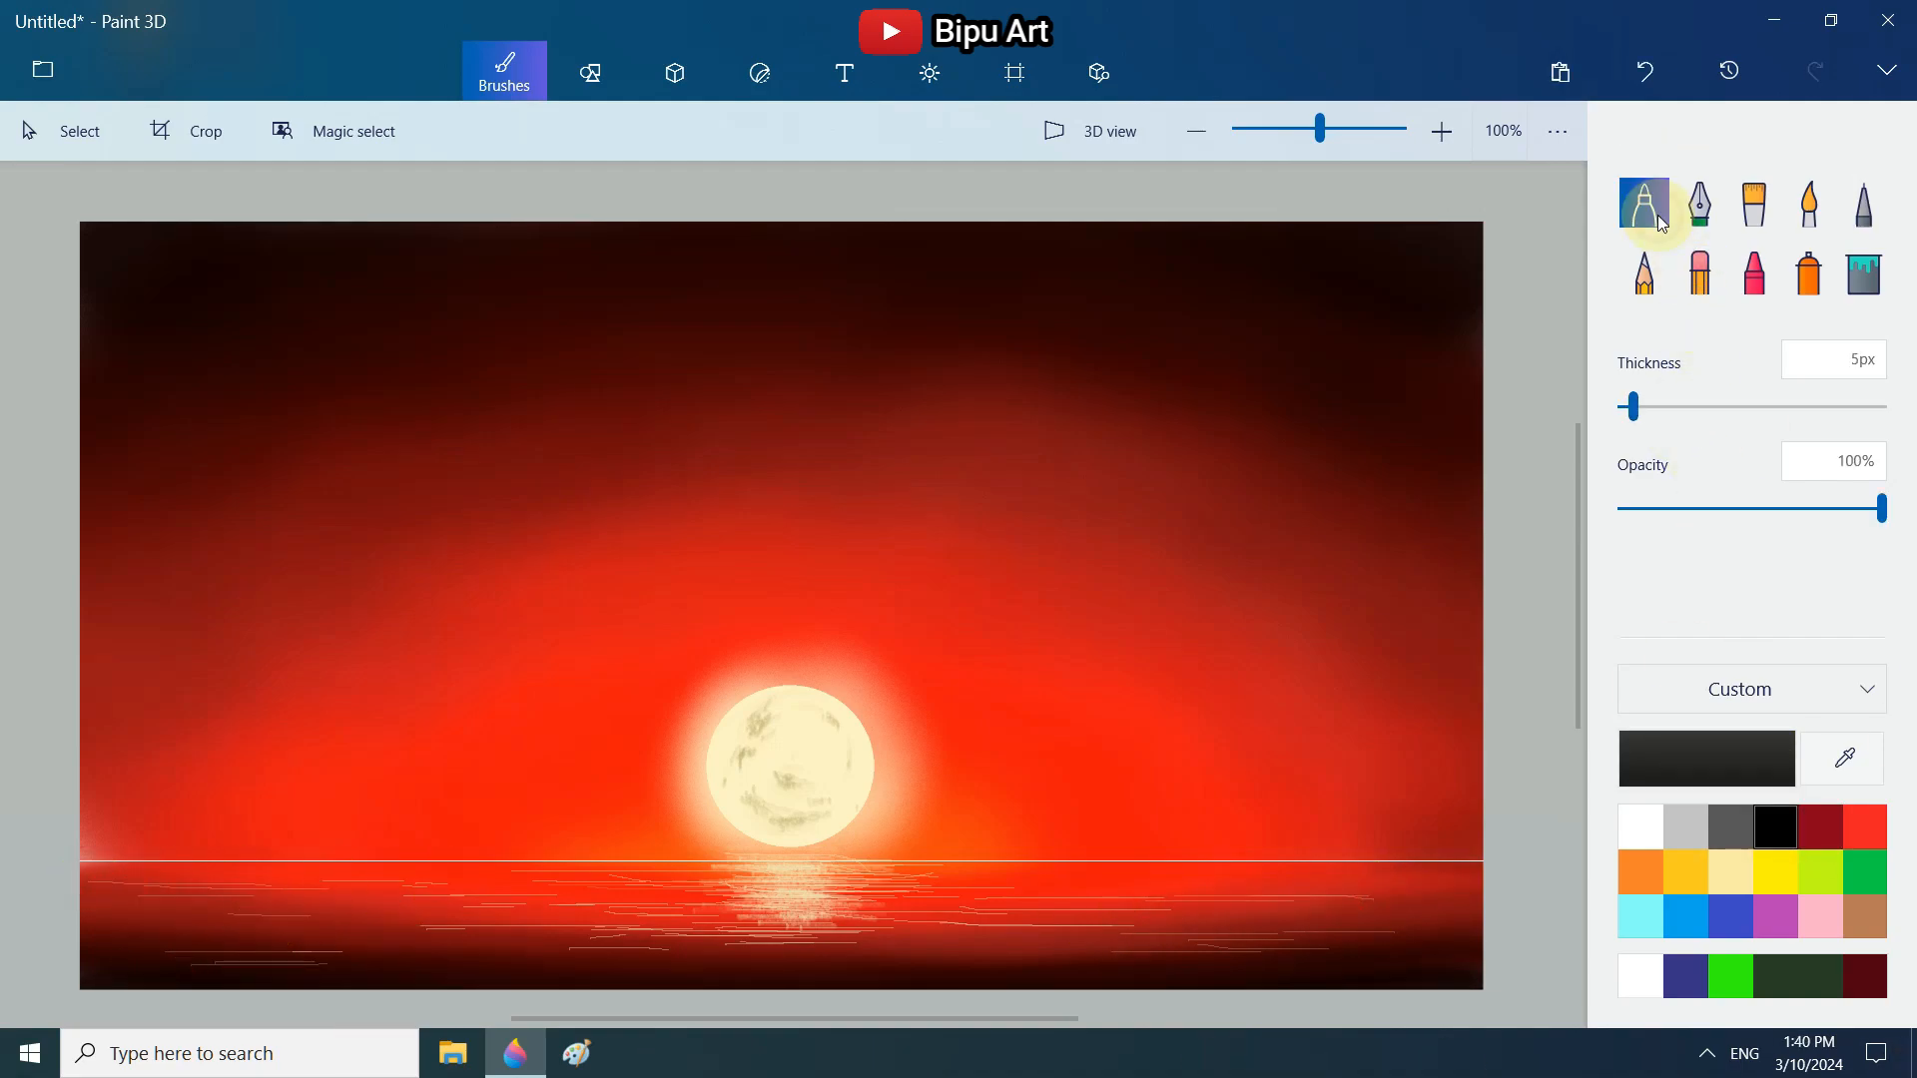
click(1842, 228)
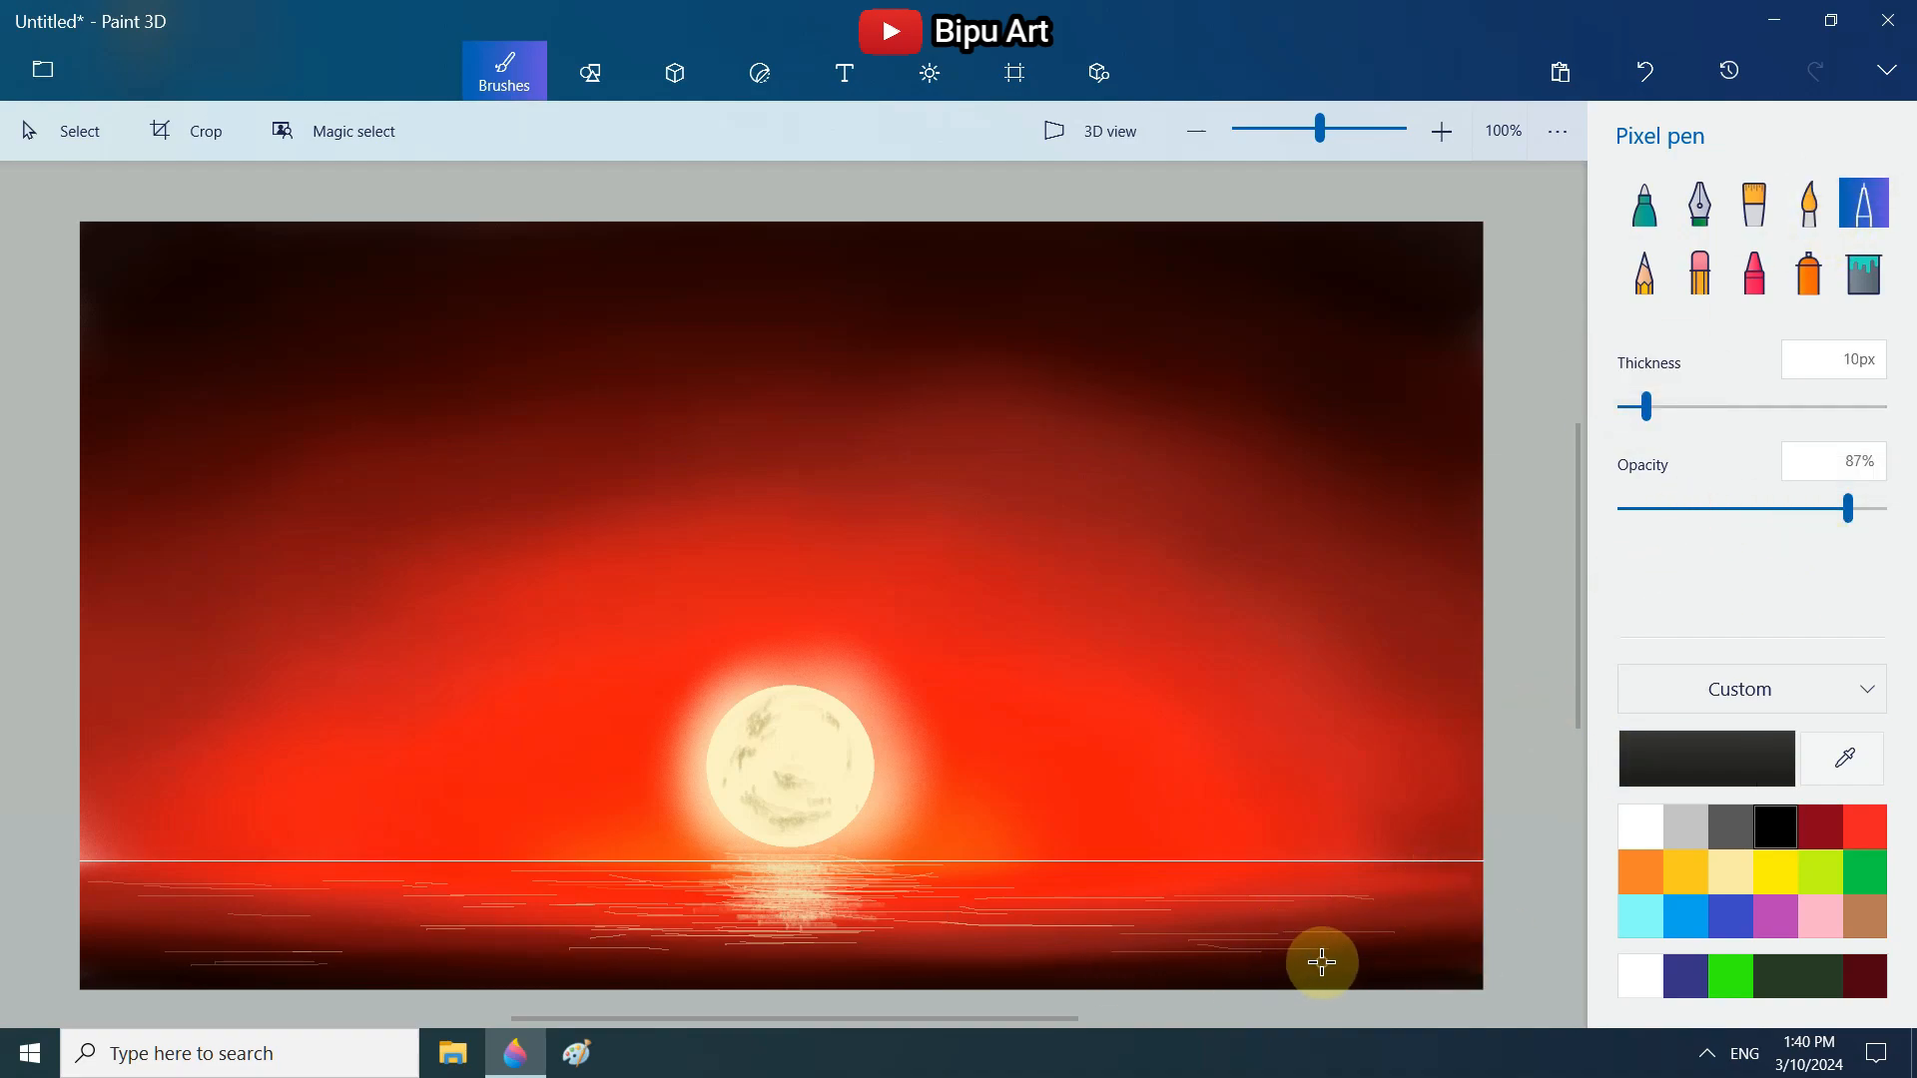
mouse_move(989, 986)
mouse_down()
mouse_move(1424, 925)
mouse_move(1391, 967)
mouse_move(1425, 985)
mouse_move(620, 1006)
mouse_up()
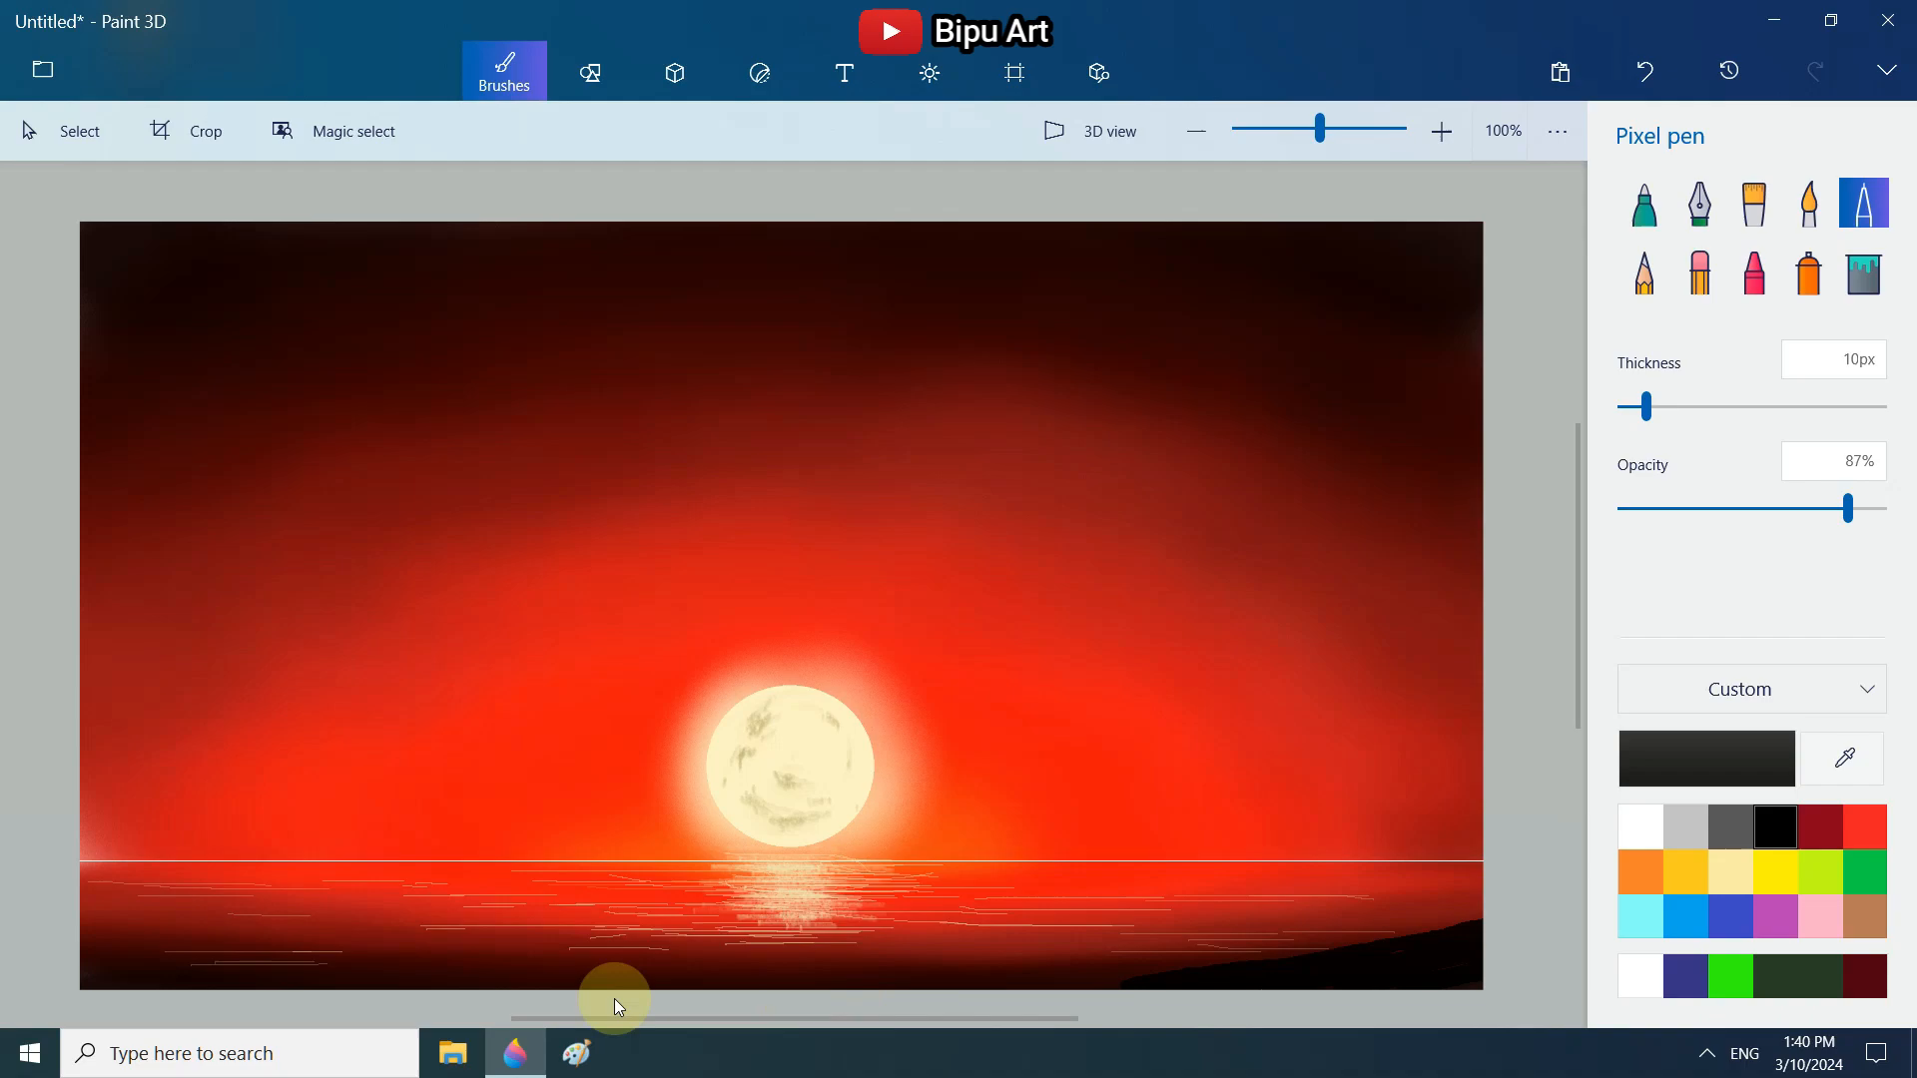
mouse_move(365, 979)
mouse_down()
mouse_move(193, 984)
mouse_move(587, 978)
mouse_up()
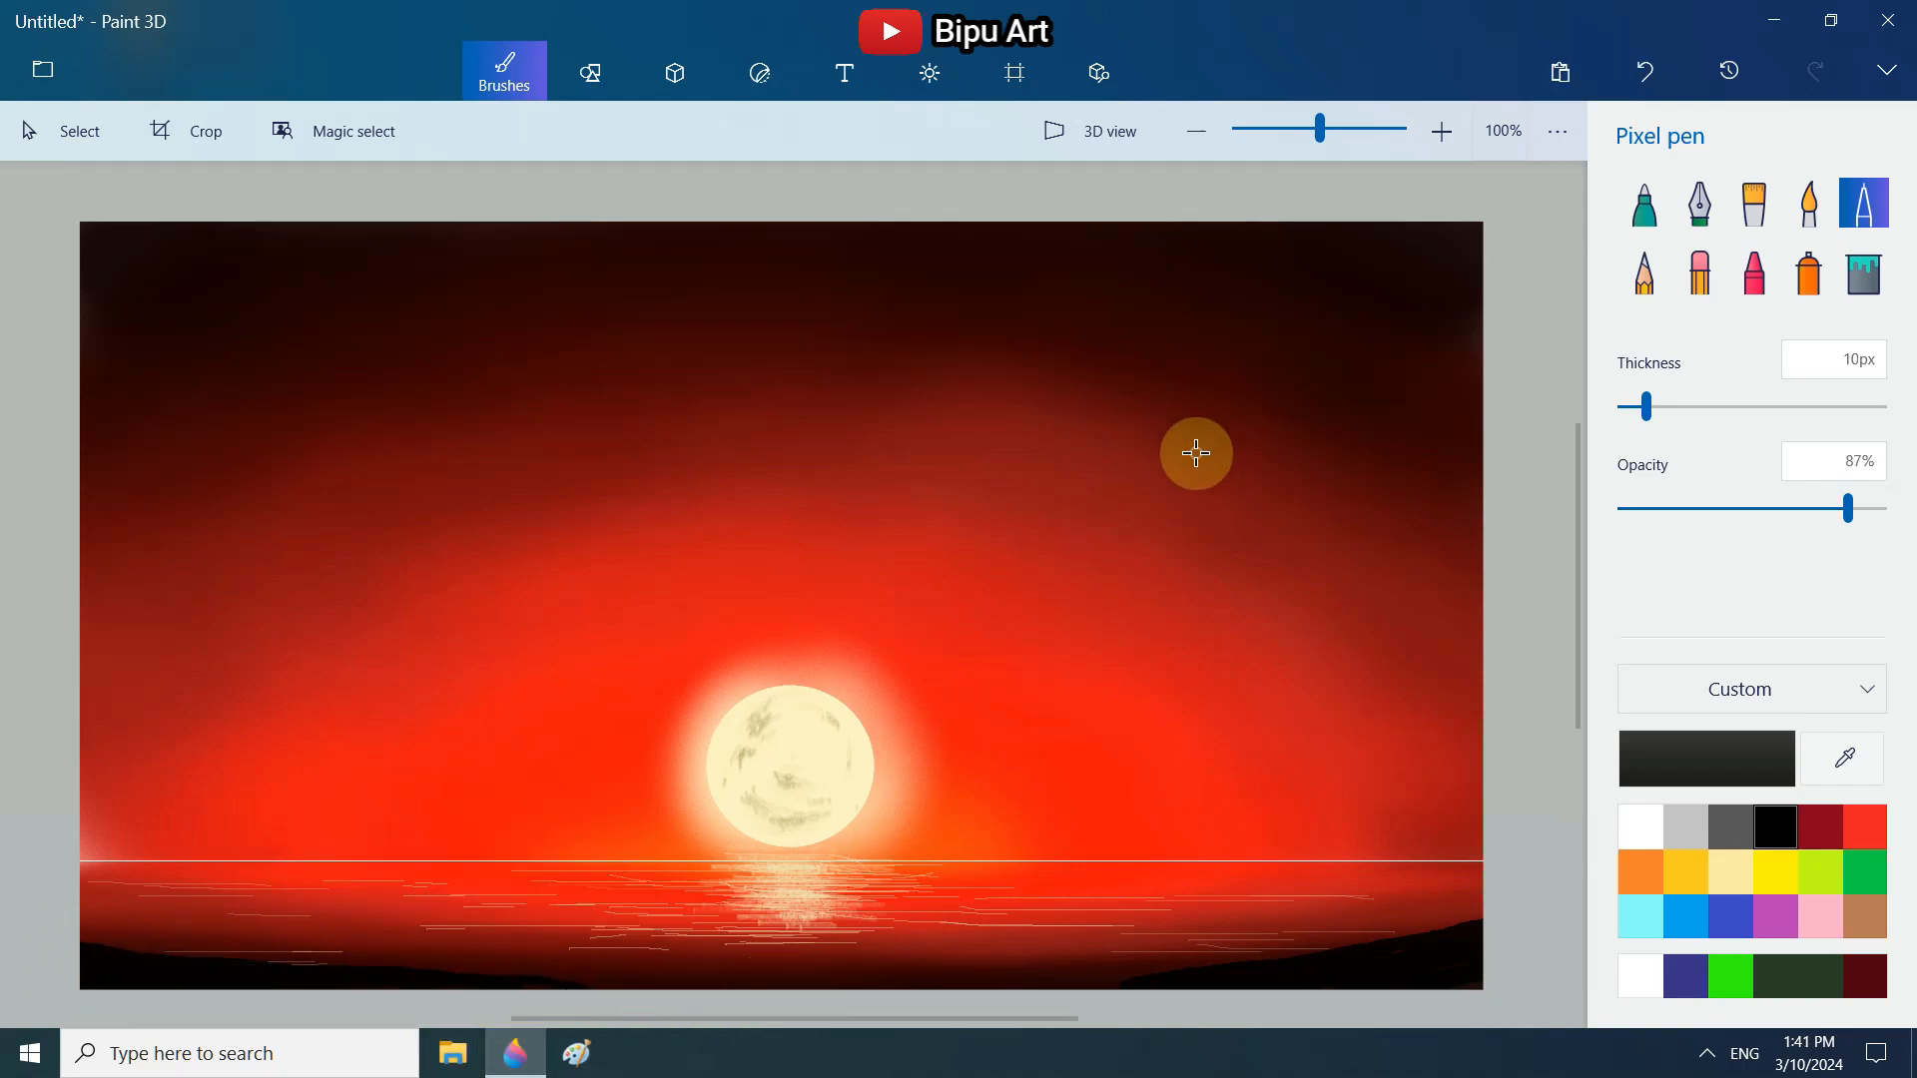
- Sample the dark red of the sky and paint a low land strip on the horizon left of the moon, 4 px at 46% opacity
click(1845, 759)
click(1044, 404)
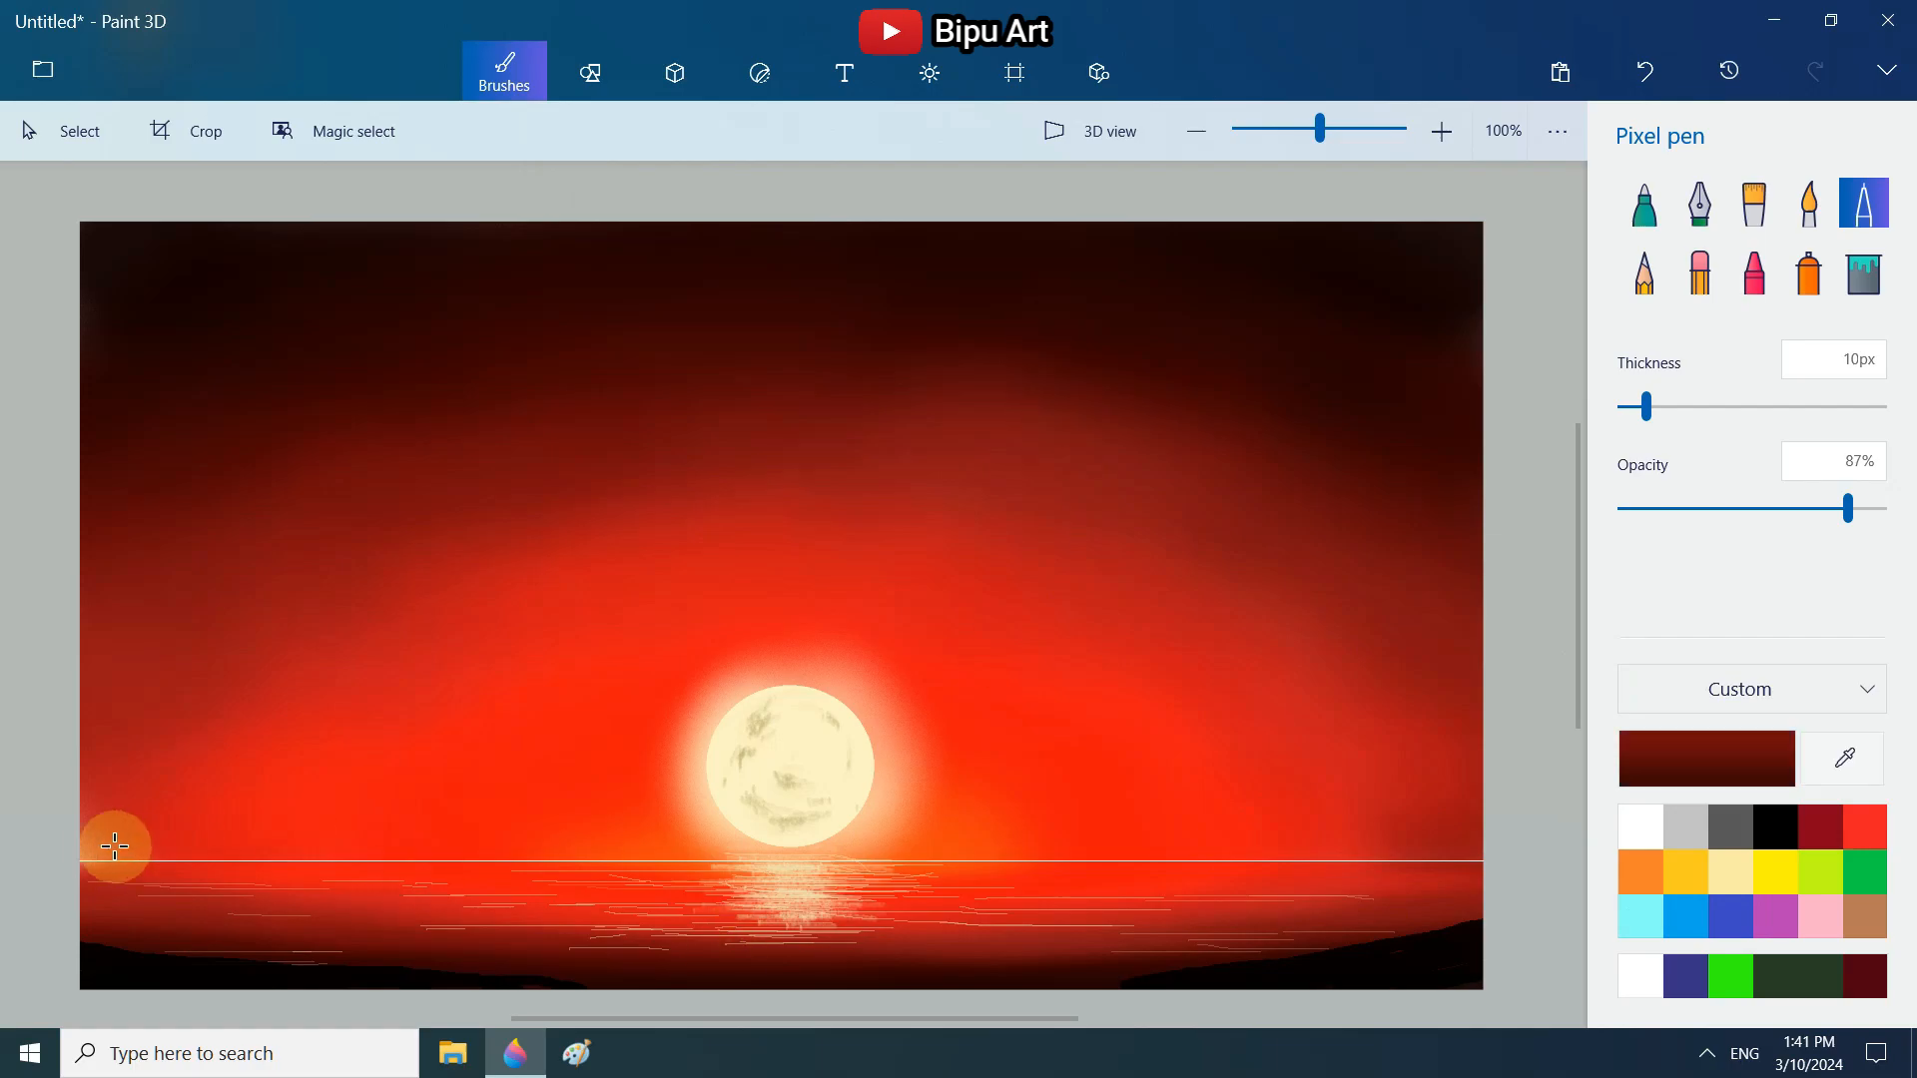
drag(126, 859, 130, 859)
key(ctrl+z)
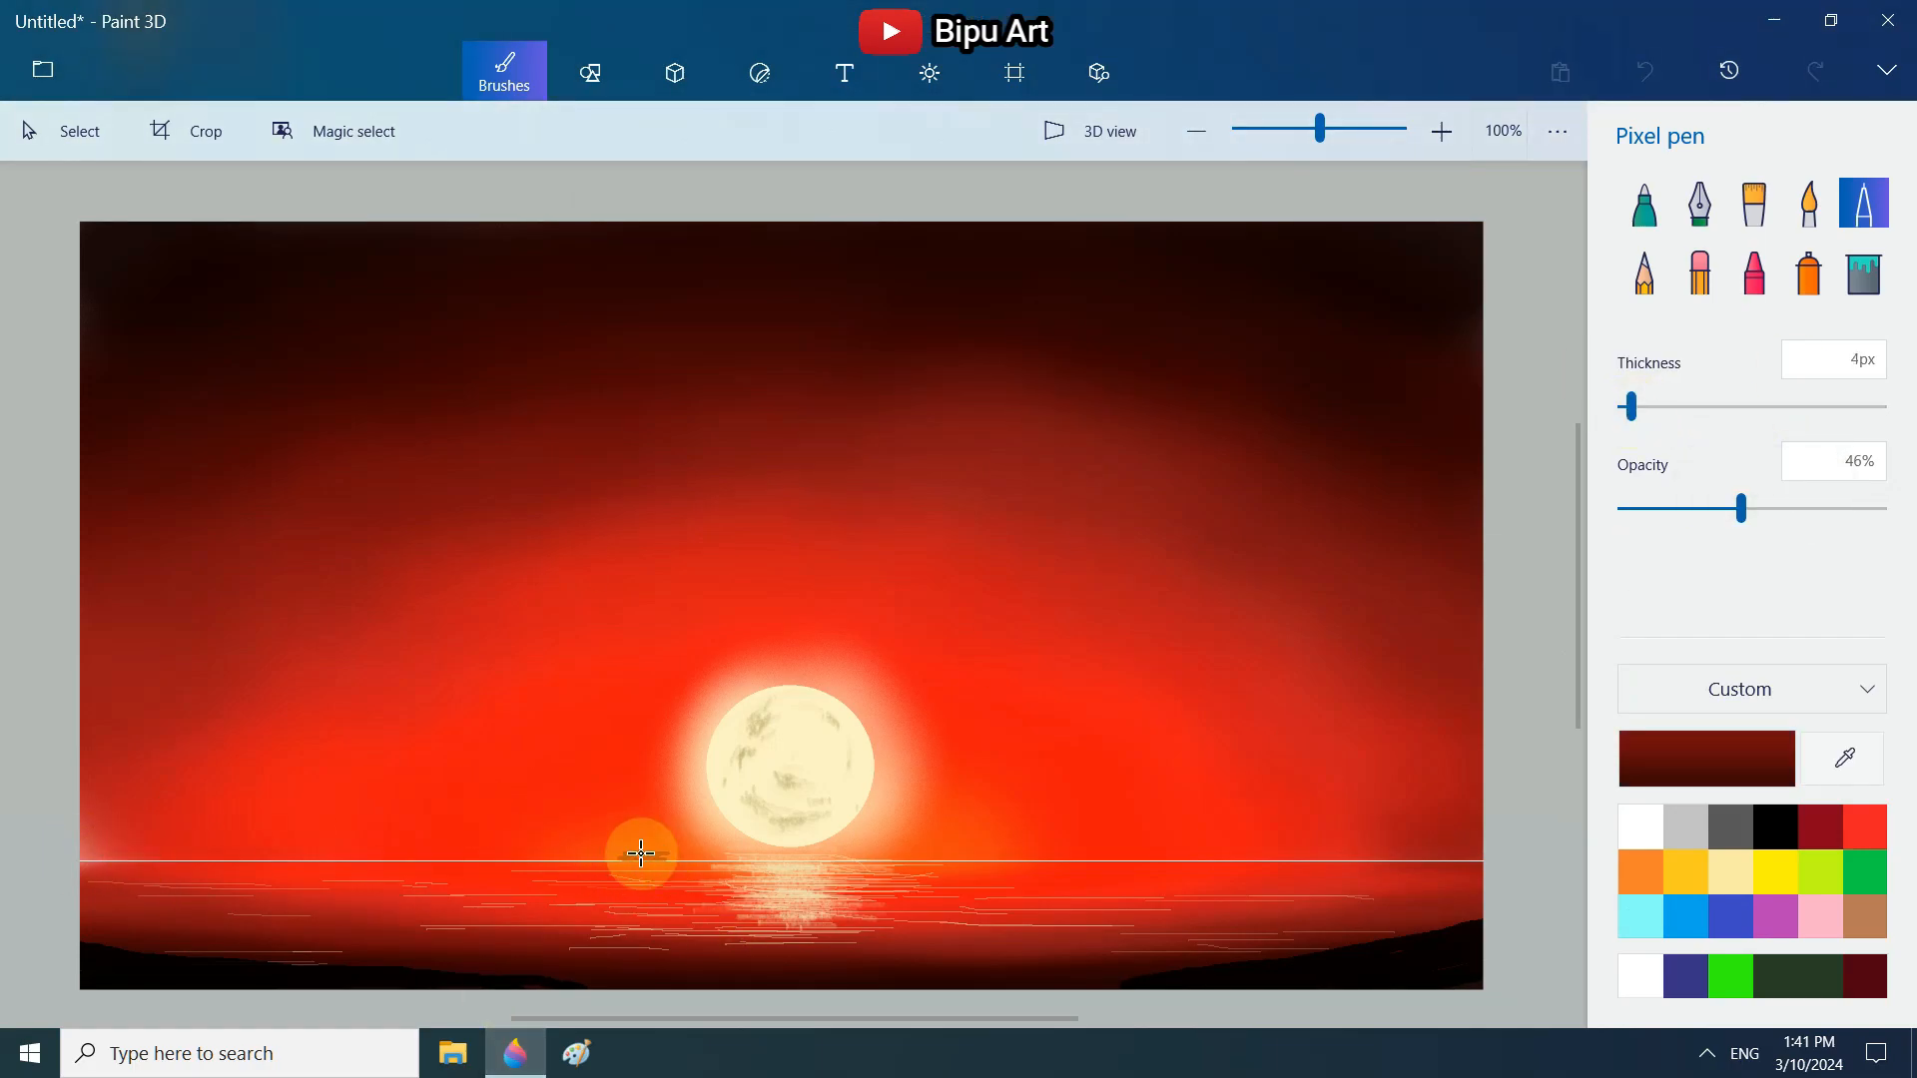
mouse_move(641, 854)
mouse_down()
mouse_move(685, 856)
mouse_move(569, 857)
mouse_move(709, 856)
mouse_up()
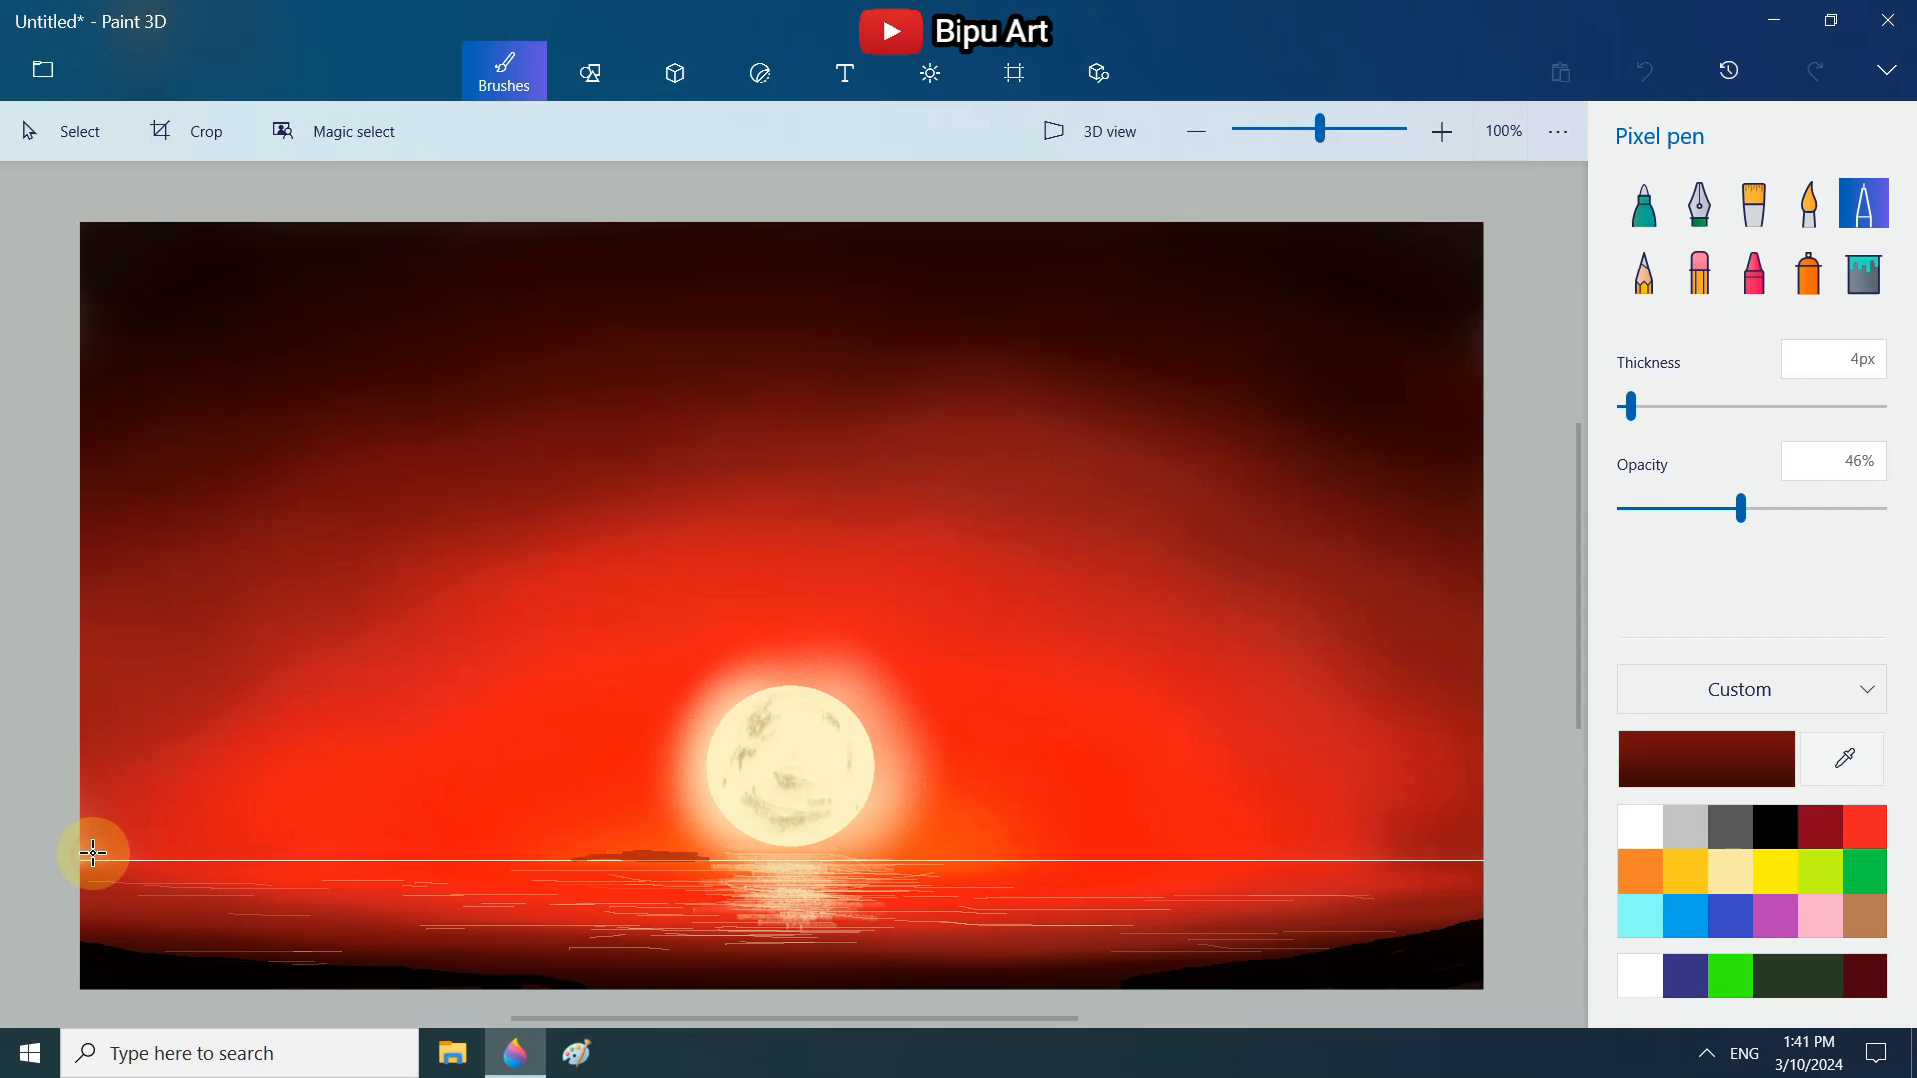
- Try painting distant land at the left end of the horizon with a 12 px thickness, then undo the stroke
drag(1632, 406, 1652, 407)
drag(101, 854, 214, 862)
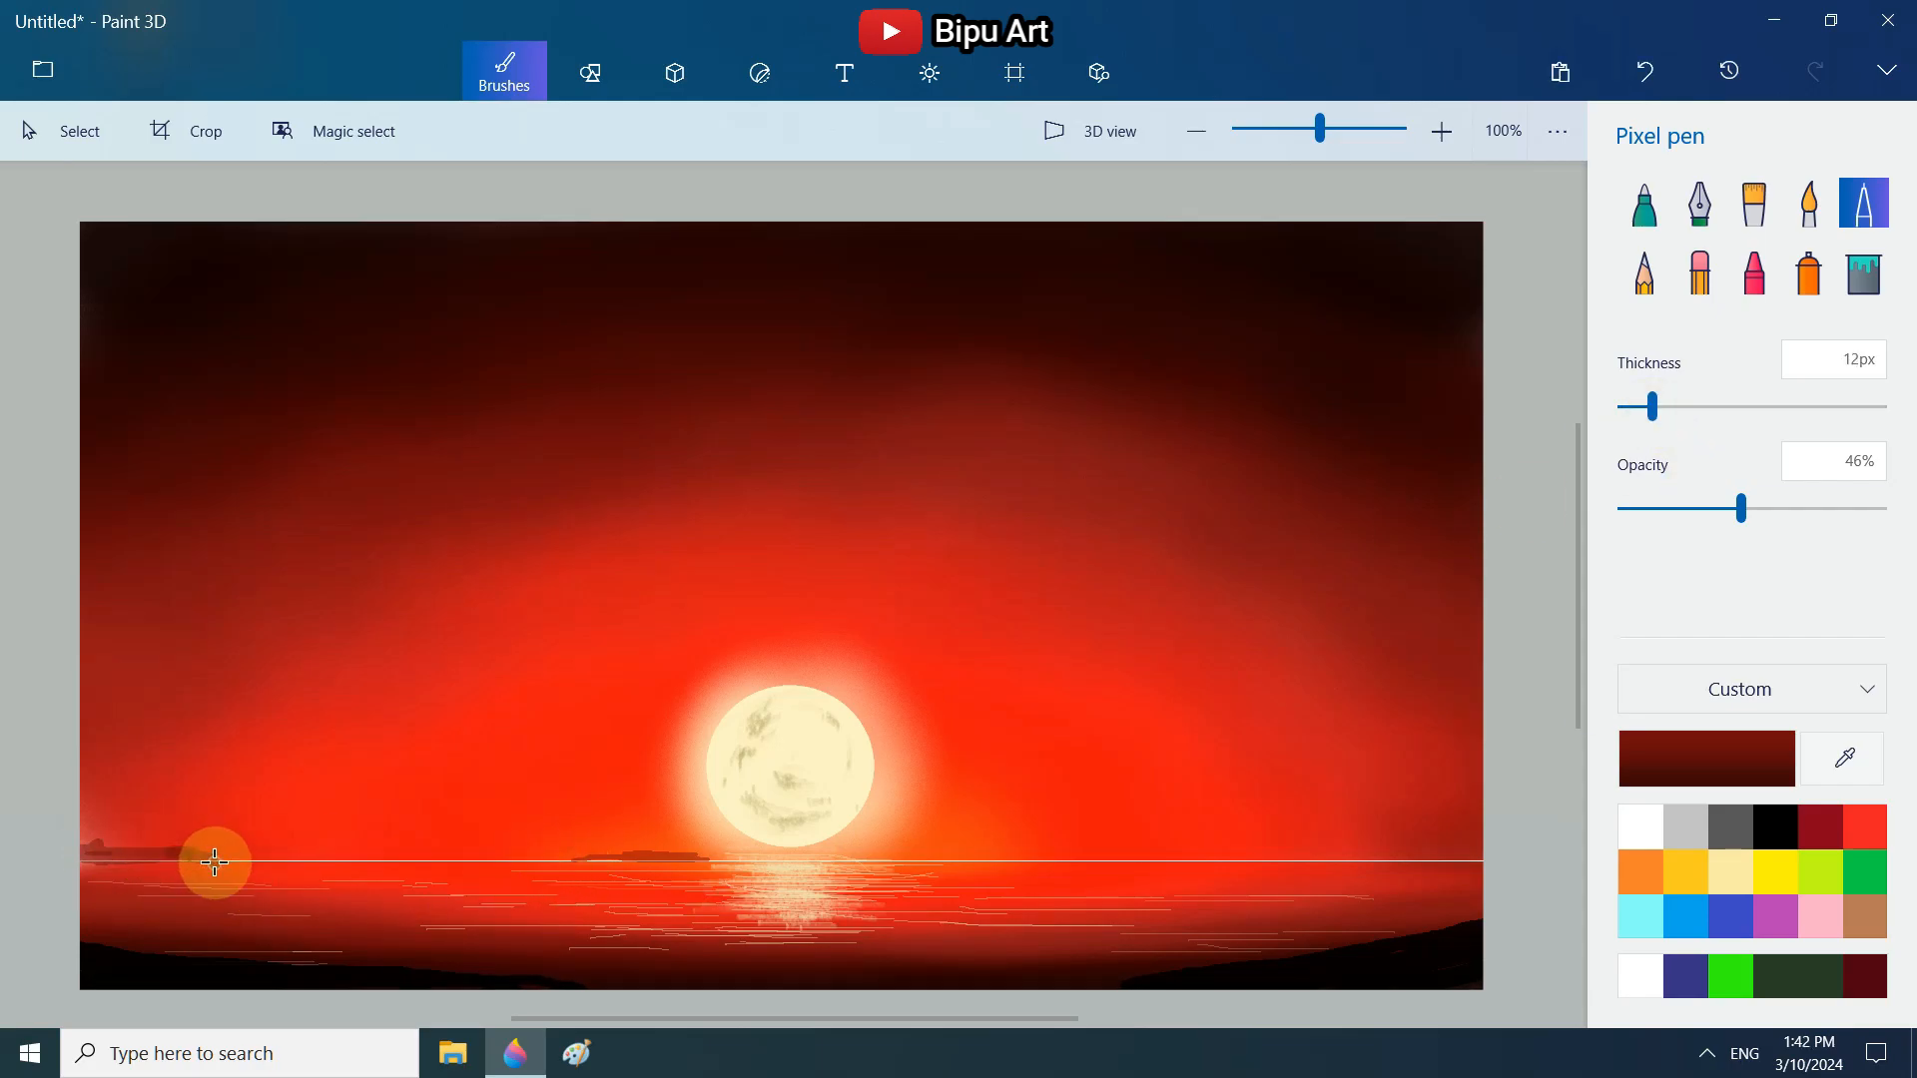
key(ctrl+z)
- Pencil a dark red treeline along the horizon from the canvas's left edge to the moon, using 6 px thickness and 52% opacity
click(1645, 274)
scroll(150, 879, up, 3)
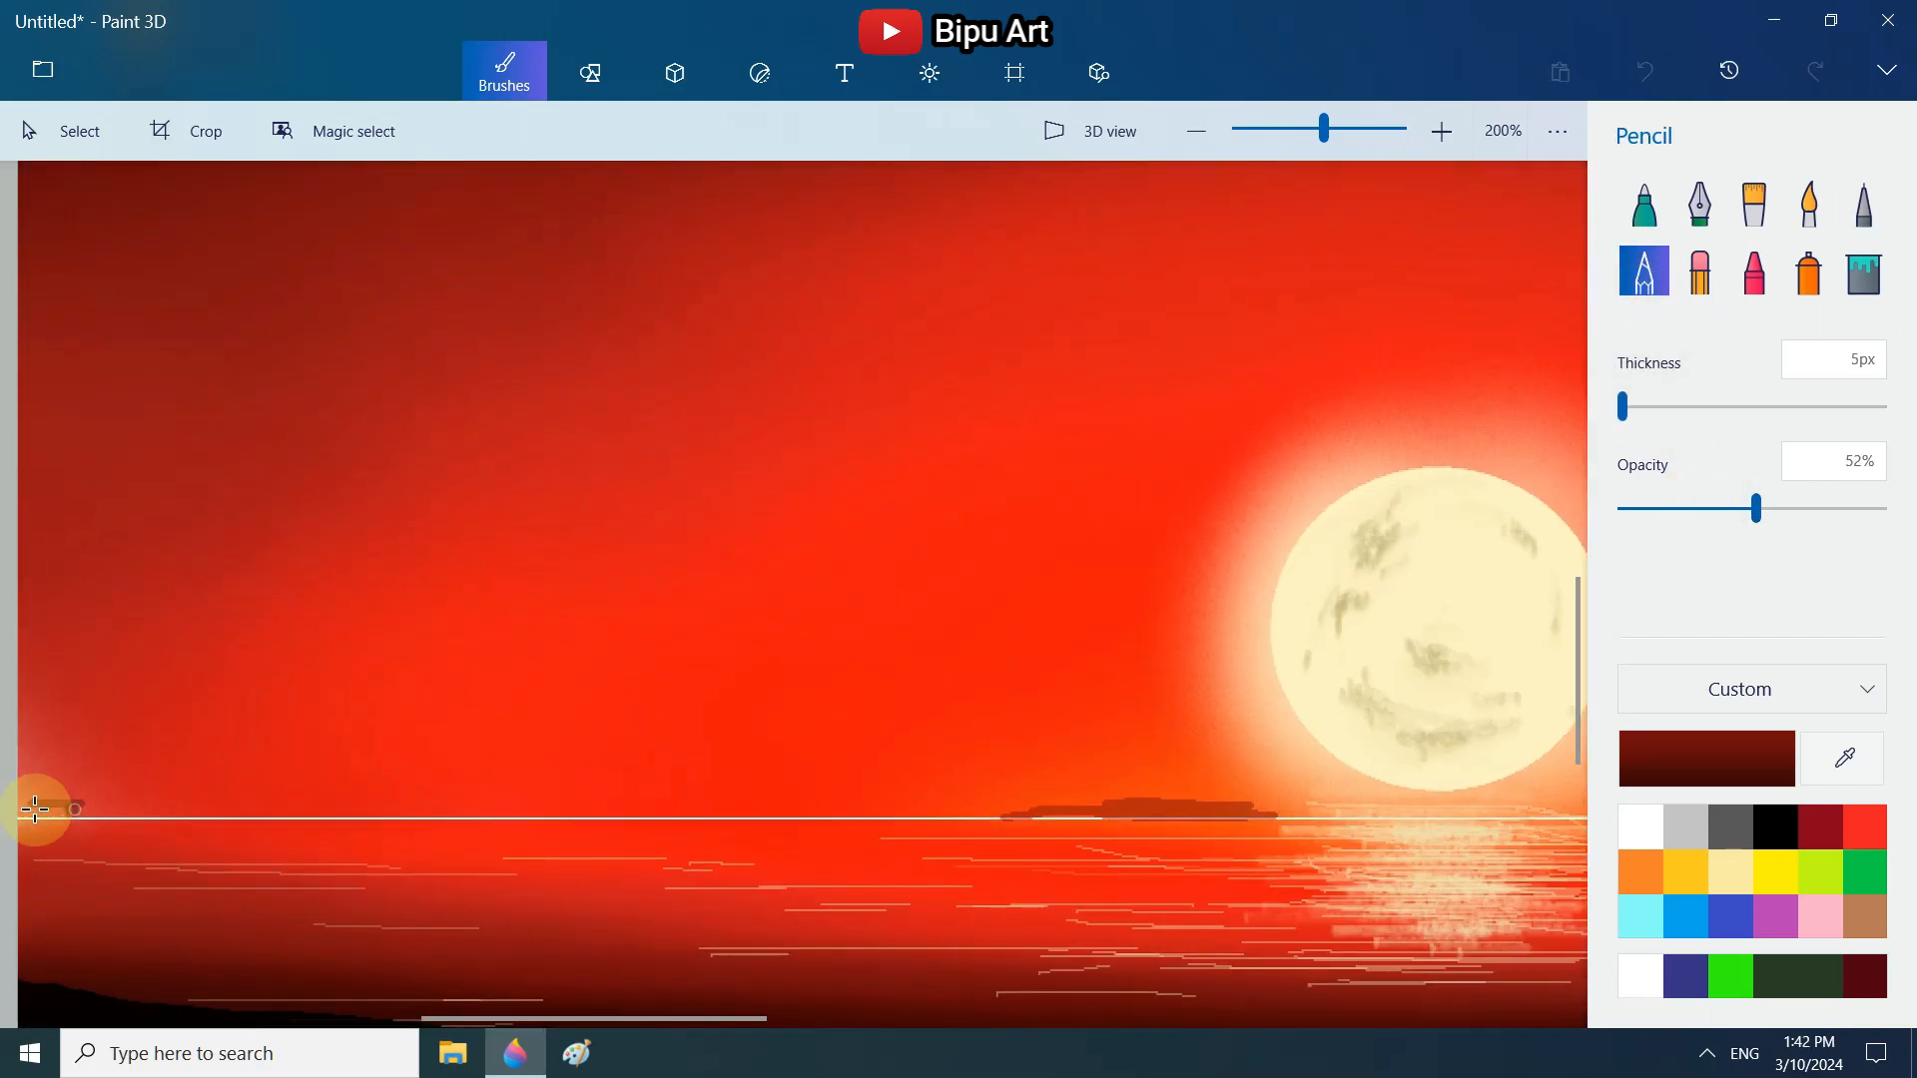
mouse_move(48, 805)
mouse_down()
mouse_move(227, 813)
mouse_move(30, 806)
mouse_up()
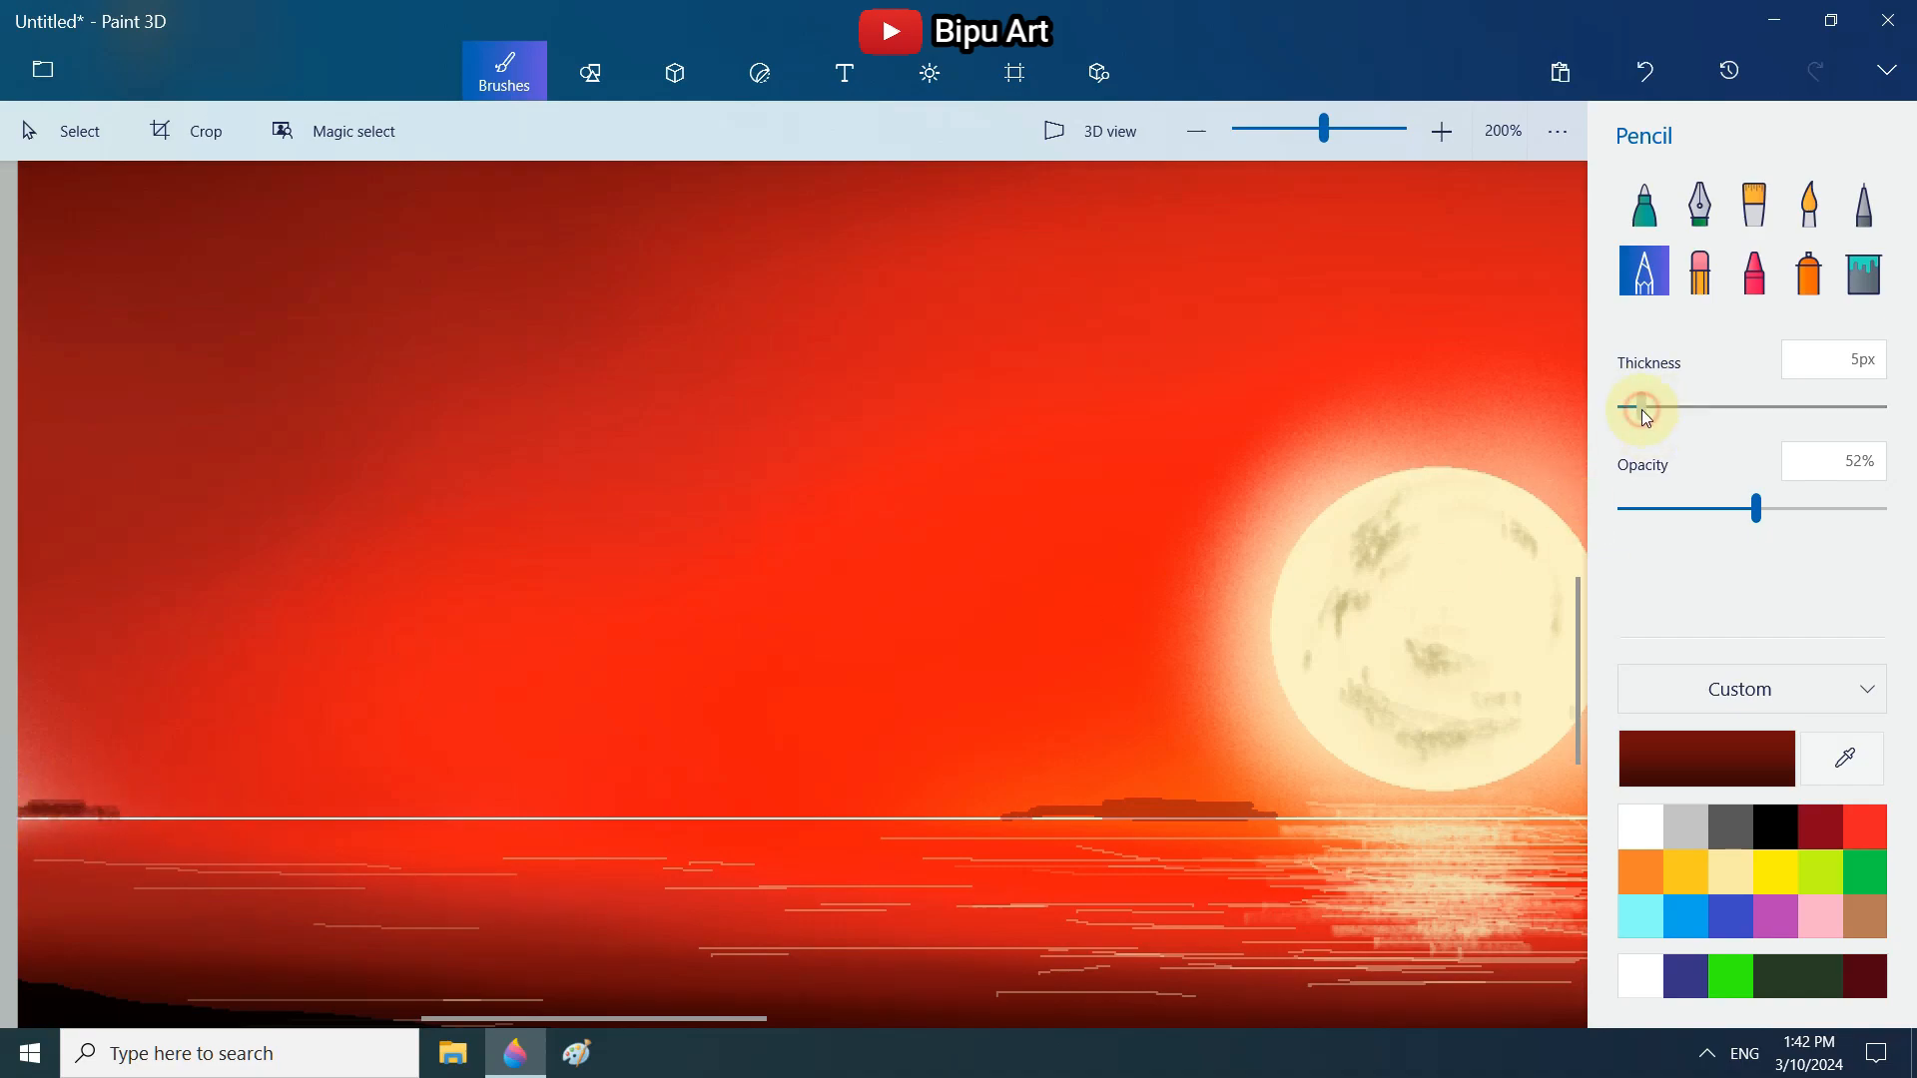
click(1673, 408)
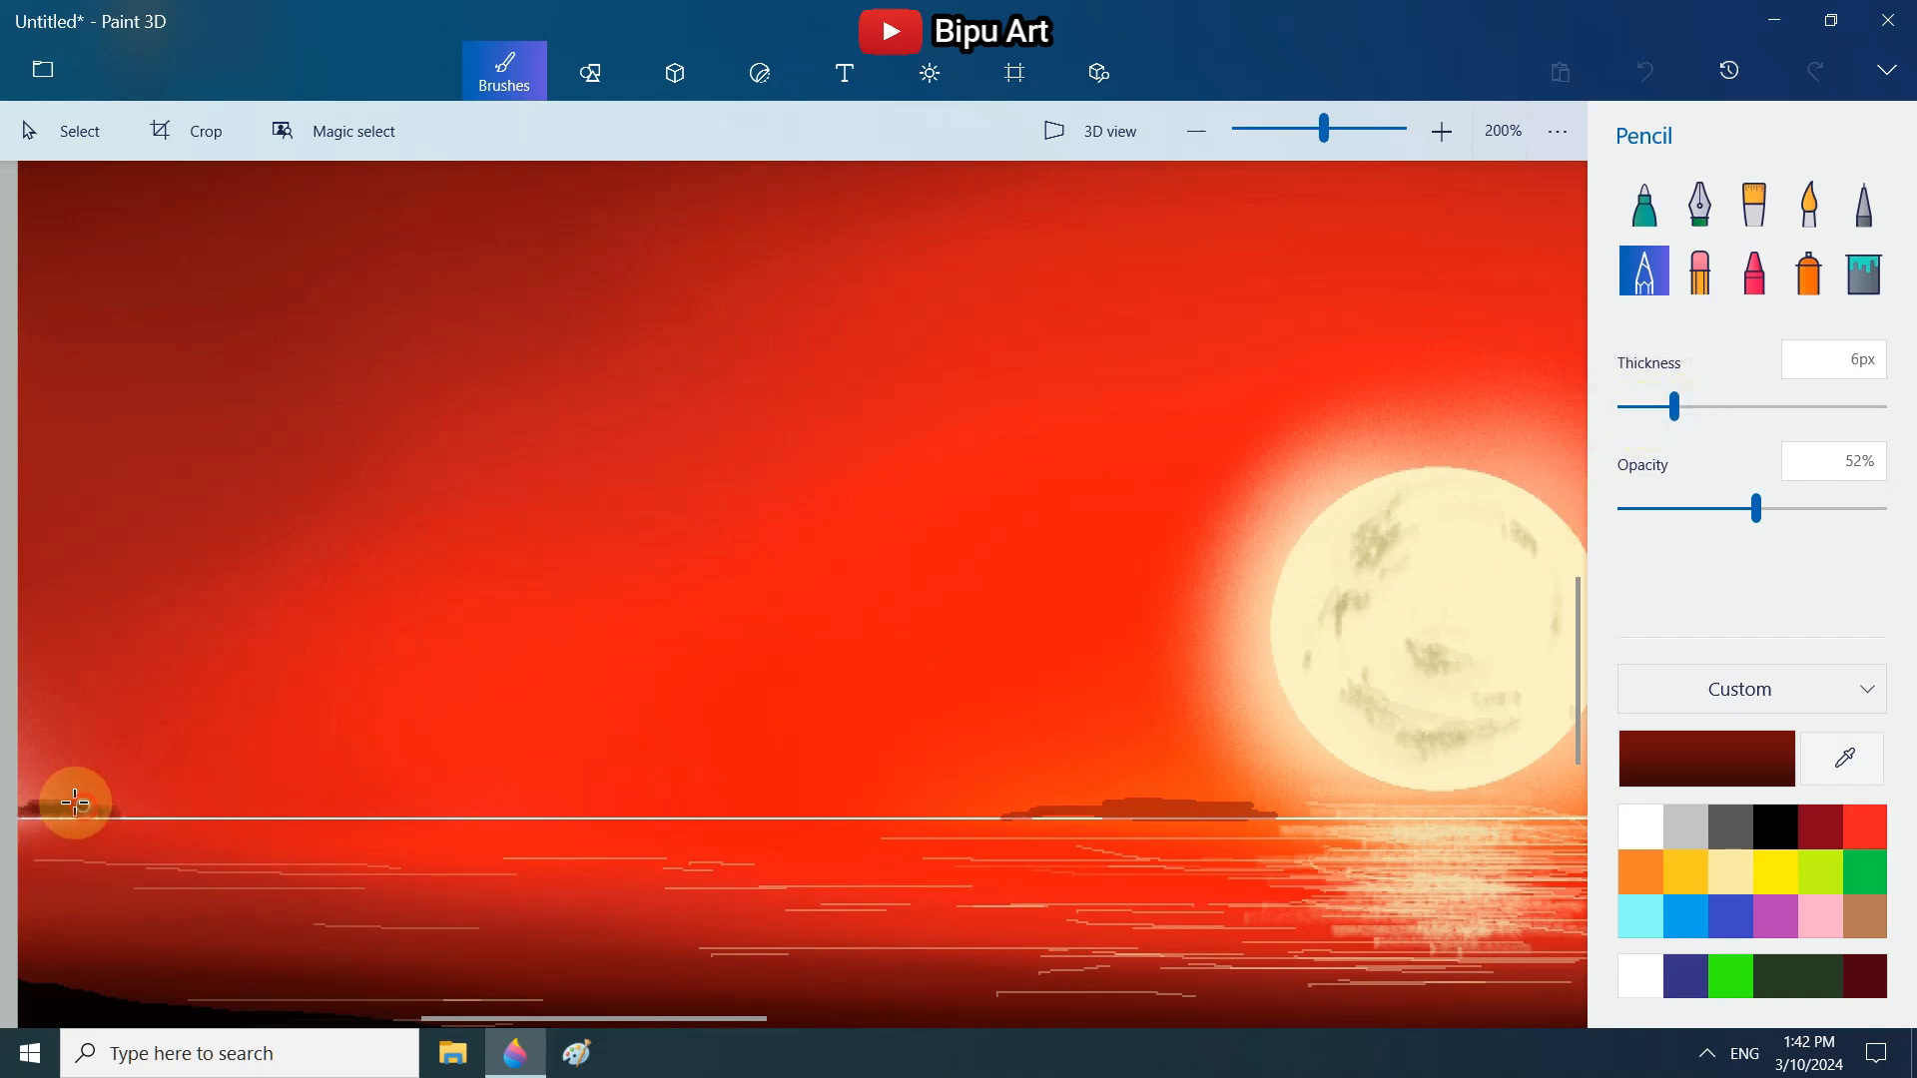
mouse_move(69, 795)
mouse_down()
mouse_move(1155, 800)
mouse_move(115, 796)
mouse_move(46, 755)
mouse_move(261, 795)
mouse_move(94, 813)
mouse_move(257, 821)
mouse_move(1378, 805)
mouse_up()
- Extend the dark red treeline under the moon and along the horizon to the right edge, starting at 68% opacity
click(1798, 510)
scroll(604, 882, right, 5)
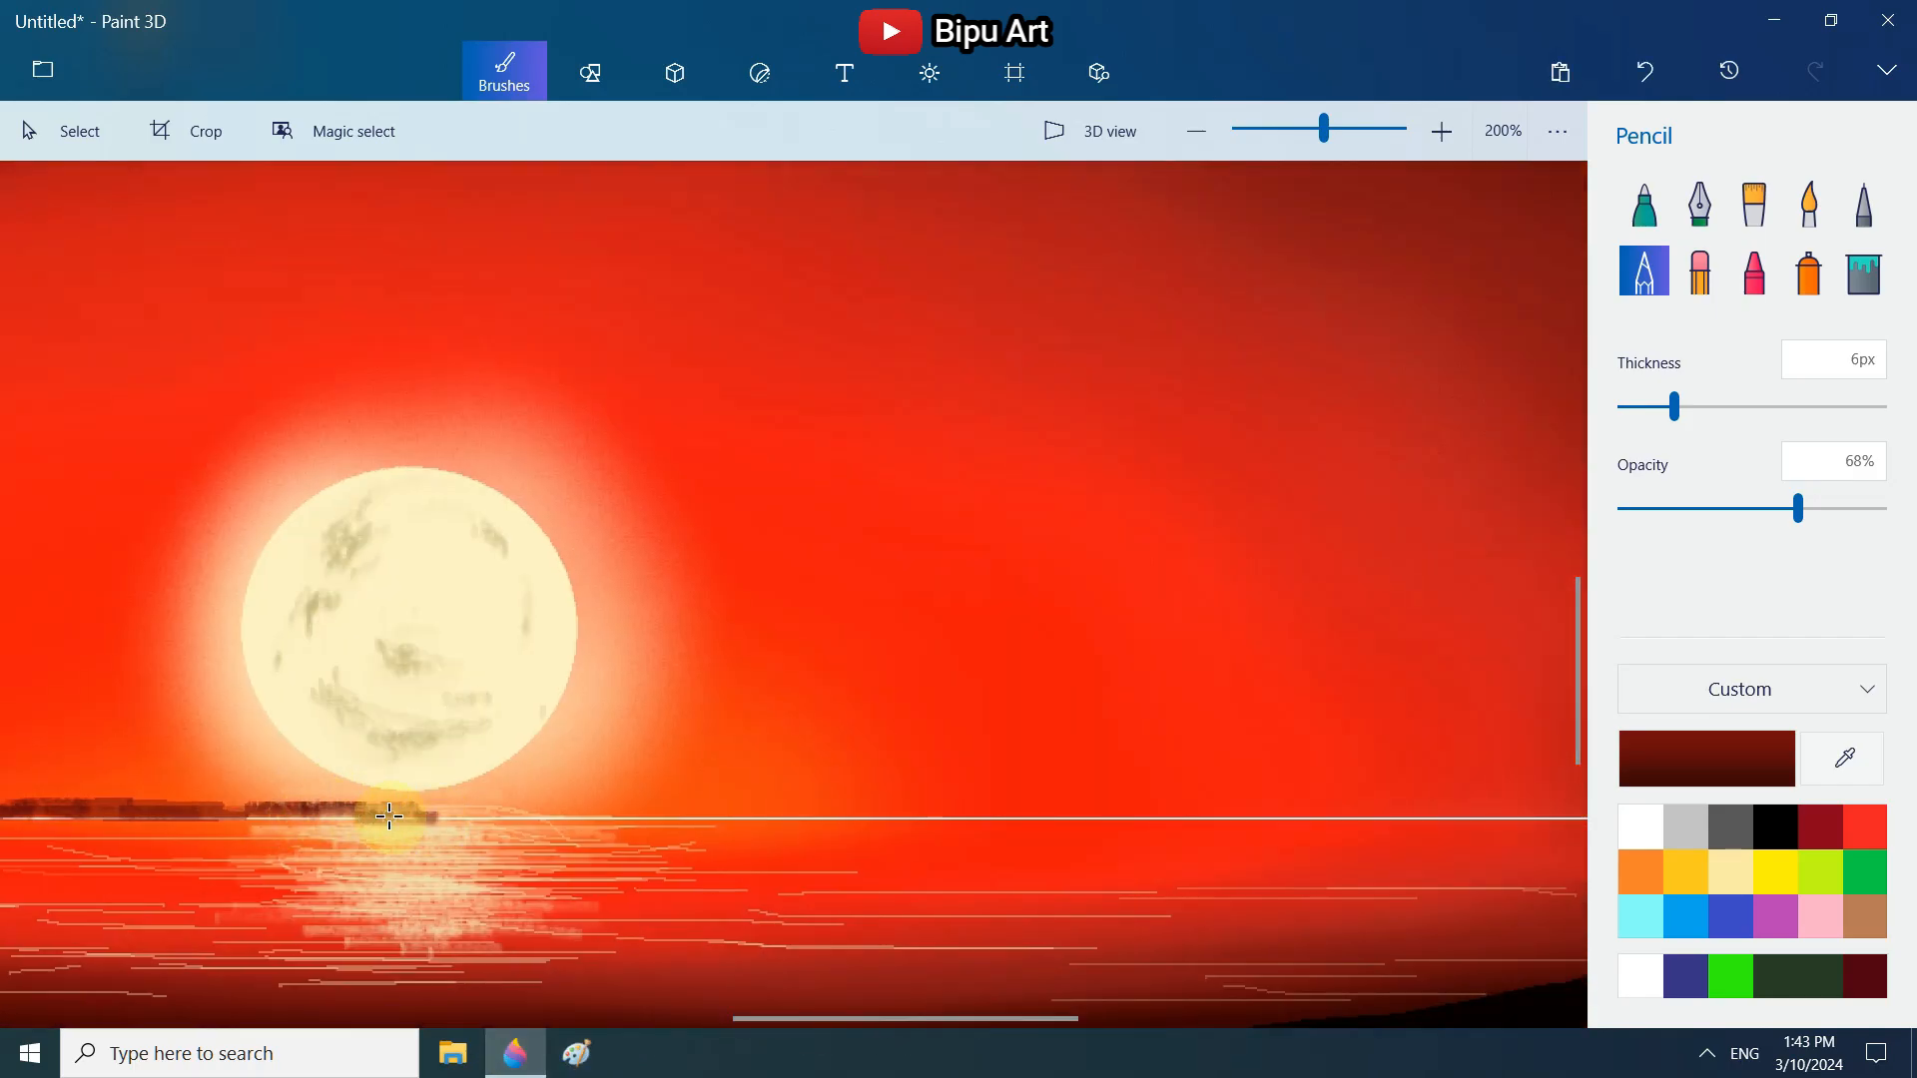
mouse_move(389, 816)
mouse_down()
mouse_move(753, 796)
mouse_move(1267, 805)
mouse_move(1301, 788)
mouse_move(1558, 807)
mouse_up()
drag(1059, 1018, 1231, 1019)
mouse_move(1005, 800)
mouse_down()
mouse_move(814, 801)
mouse_move(1126, 785)
mouse_move(1057, 809)
mouse_move(312, 827)
mouse_up()
- Build up taller dark red trees at the left and right ends of the horizon with the pencil at 8 px and 100% opacity
scroll(766, 710, down, 5)
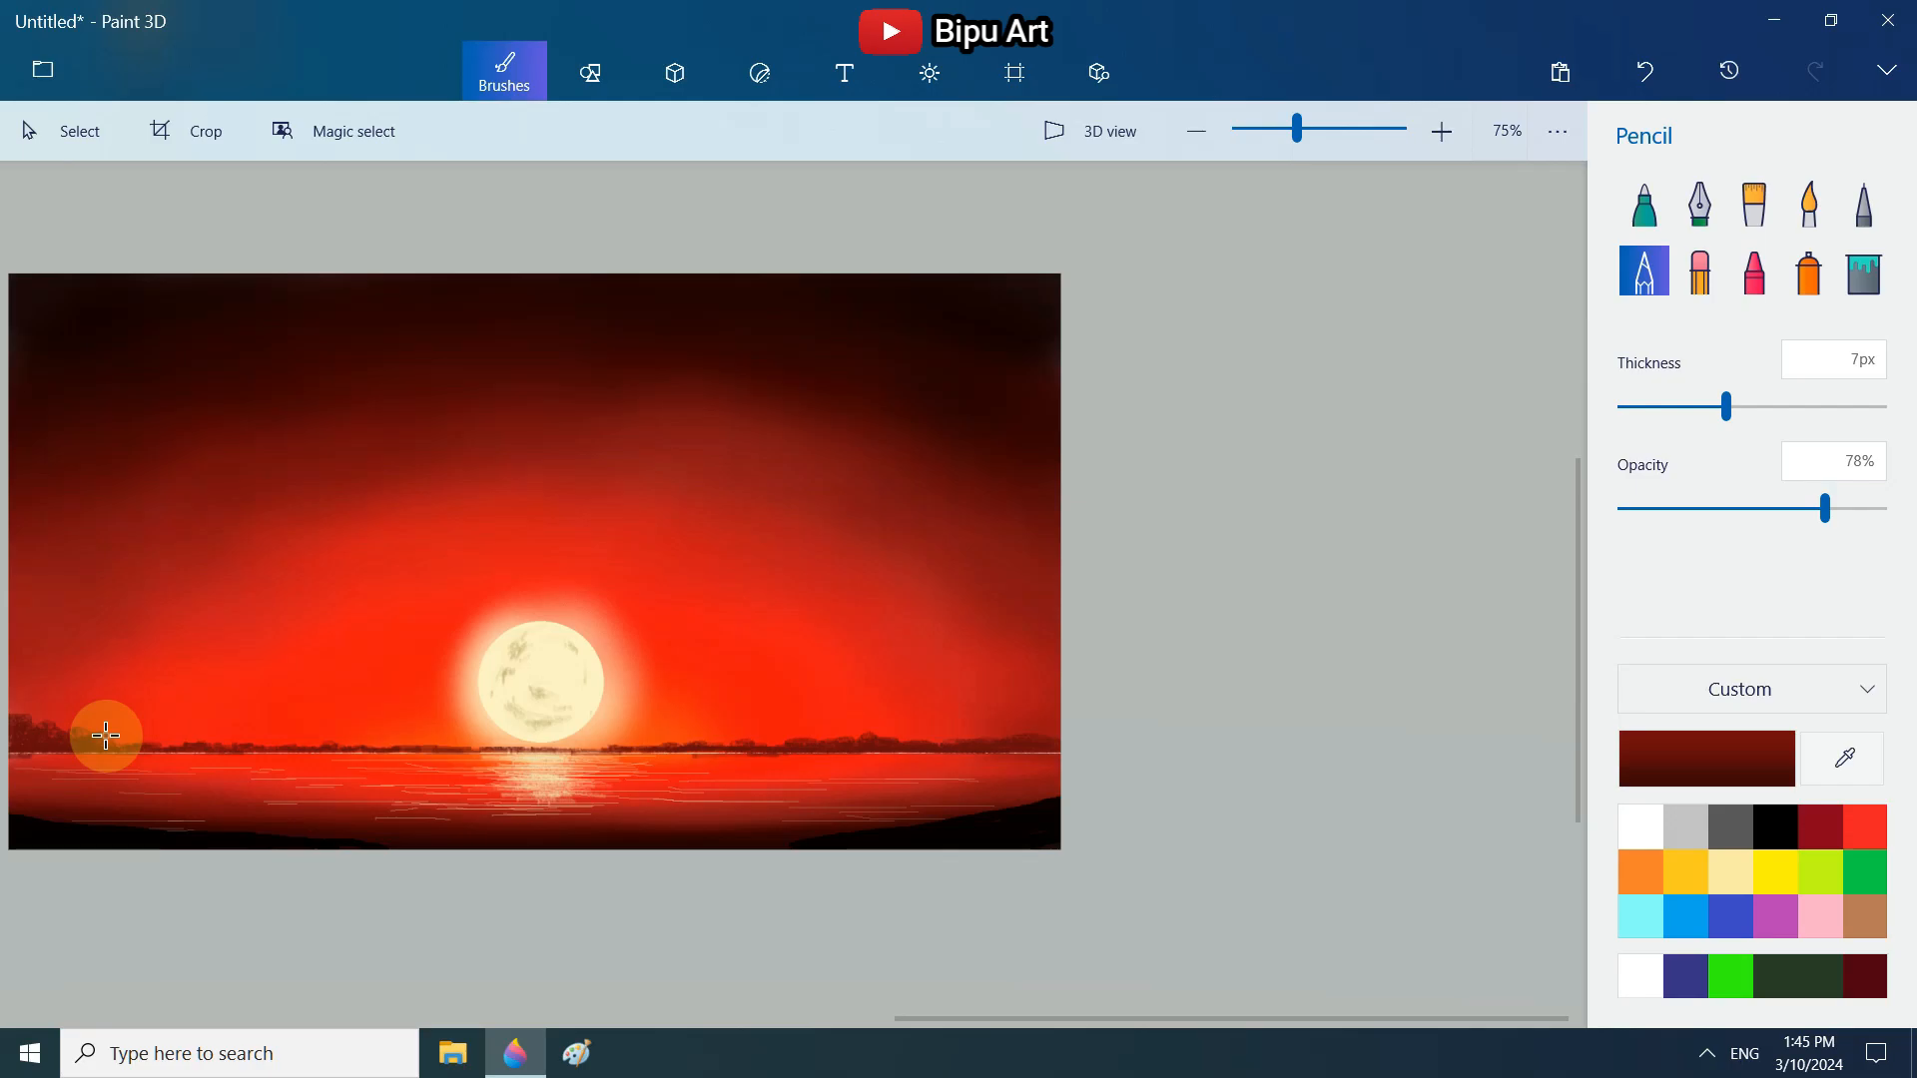
scroll(105, 736, up, 5)
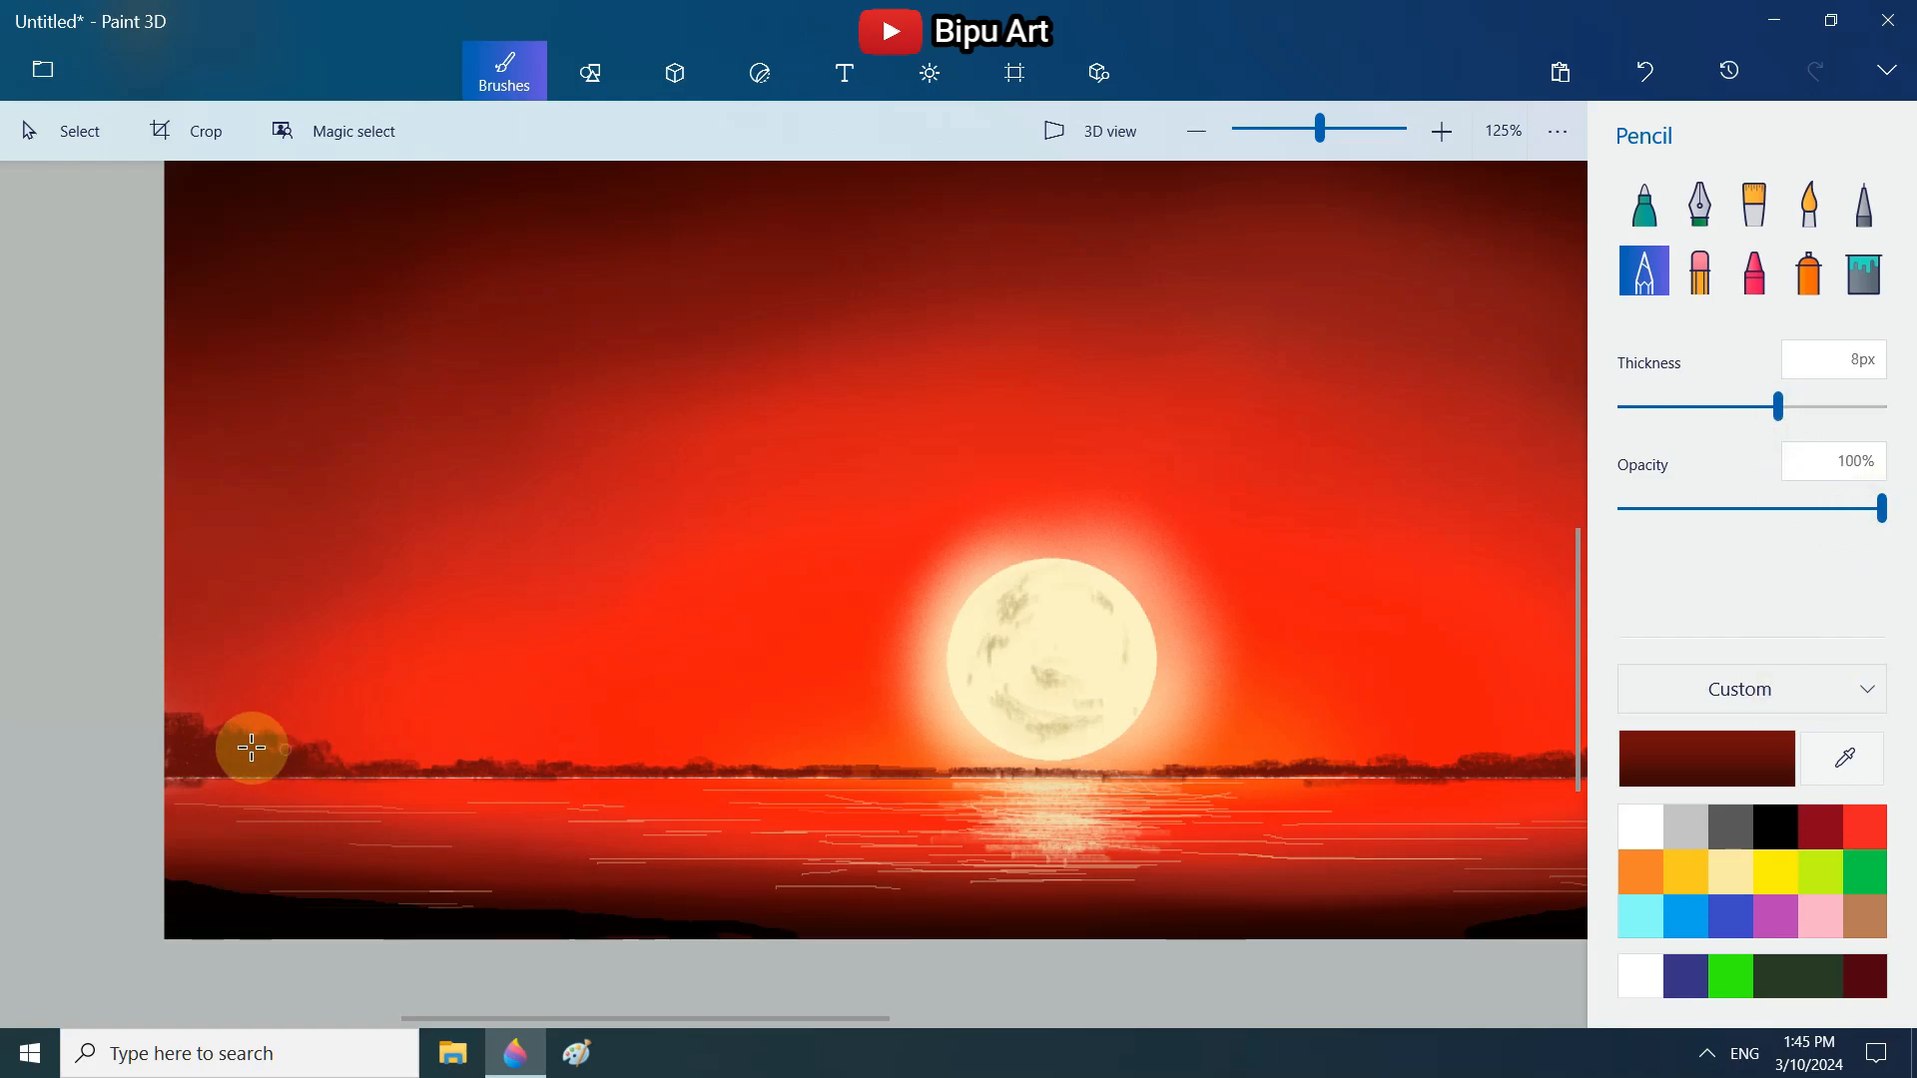
mouse_move(251, 748)
mouse_down()
mouse_move(313, 757)
mouse_move(201, 715)
mouse_move(355, 754)
mouse_up()
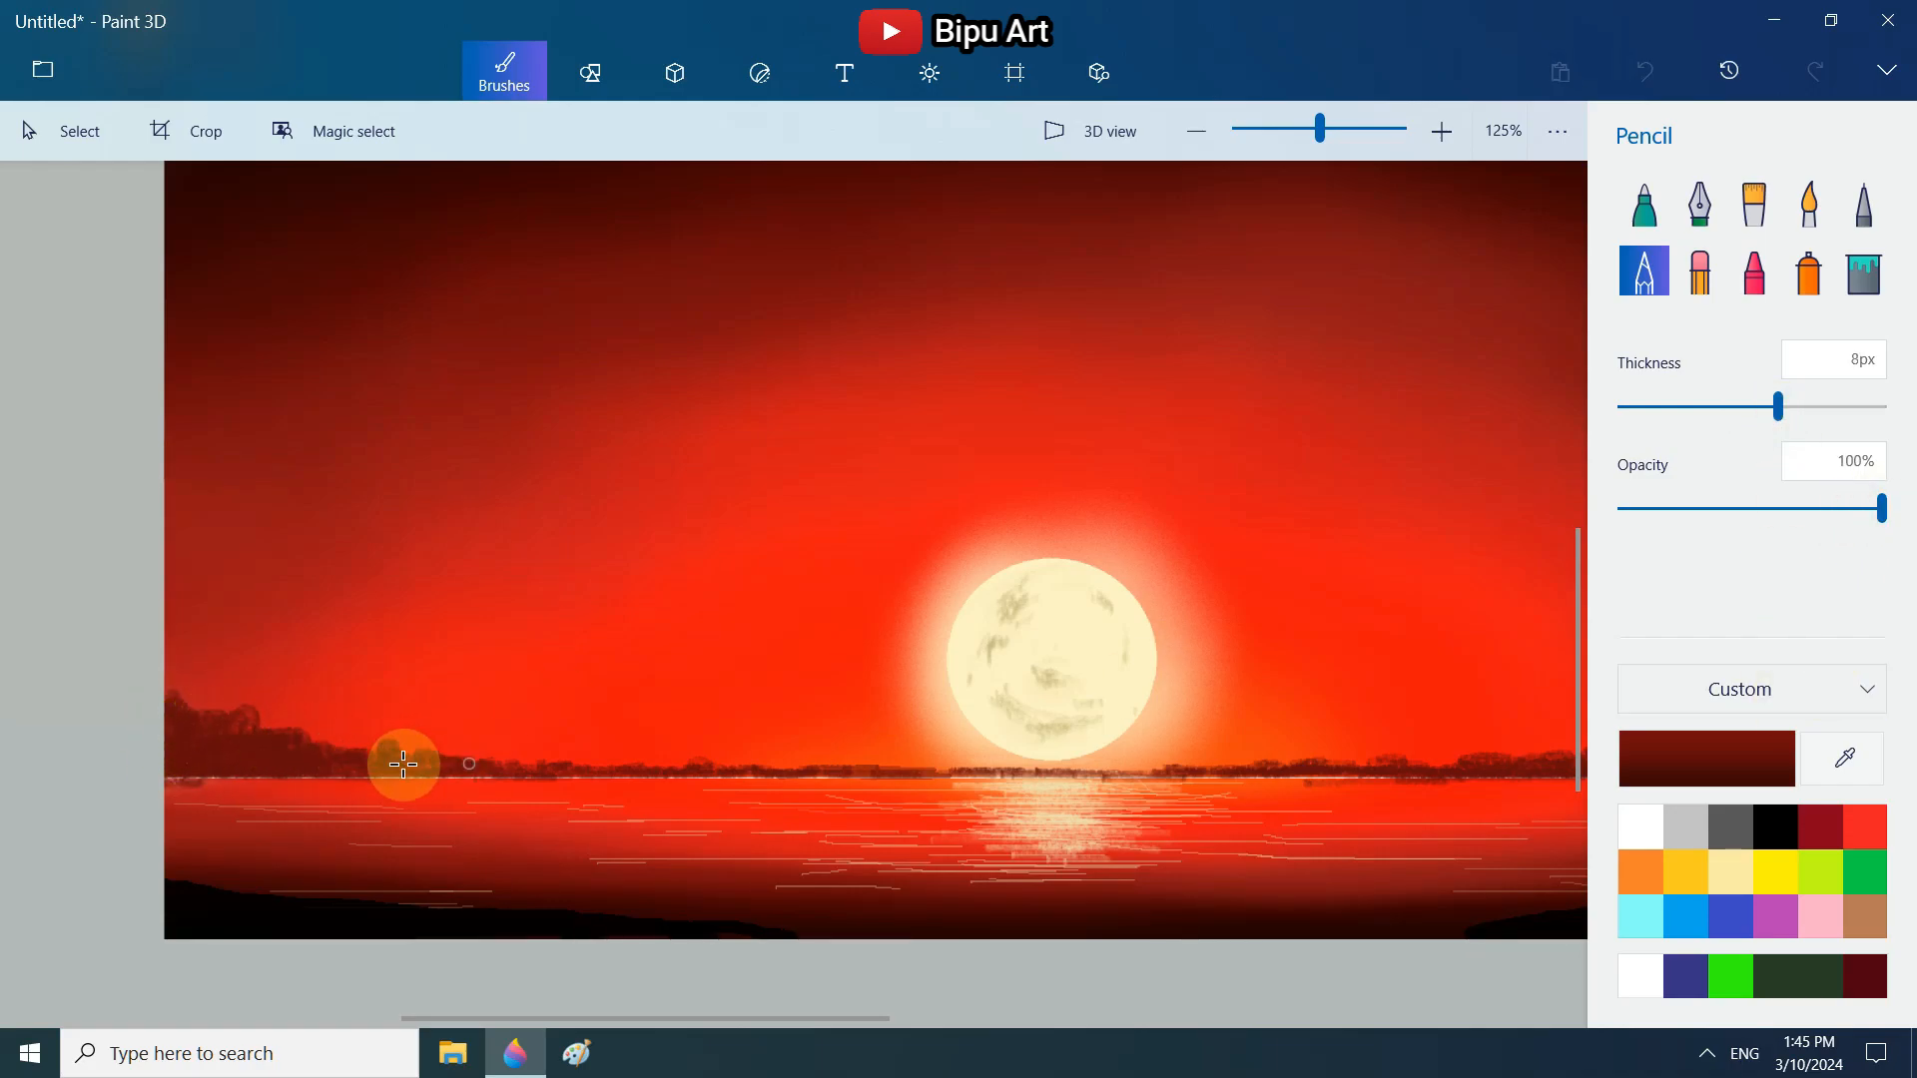
scroll(569, 762, right, 5)
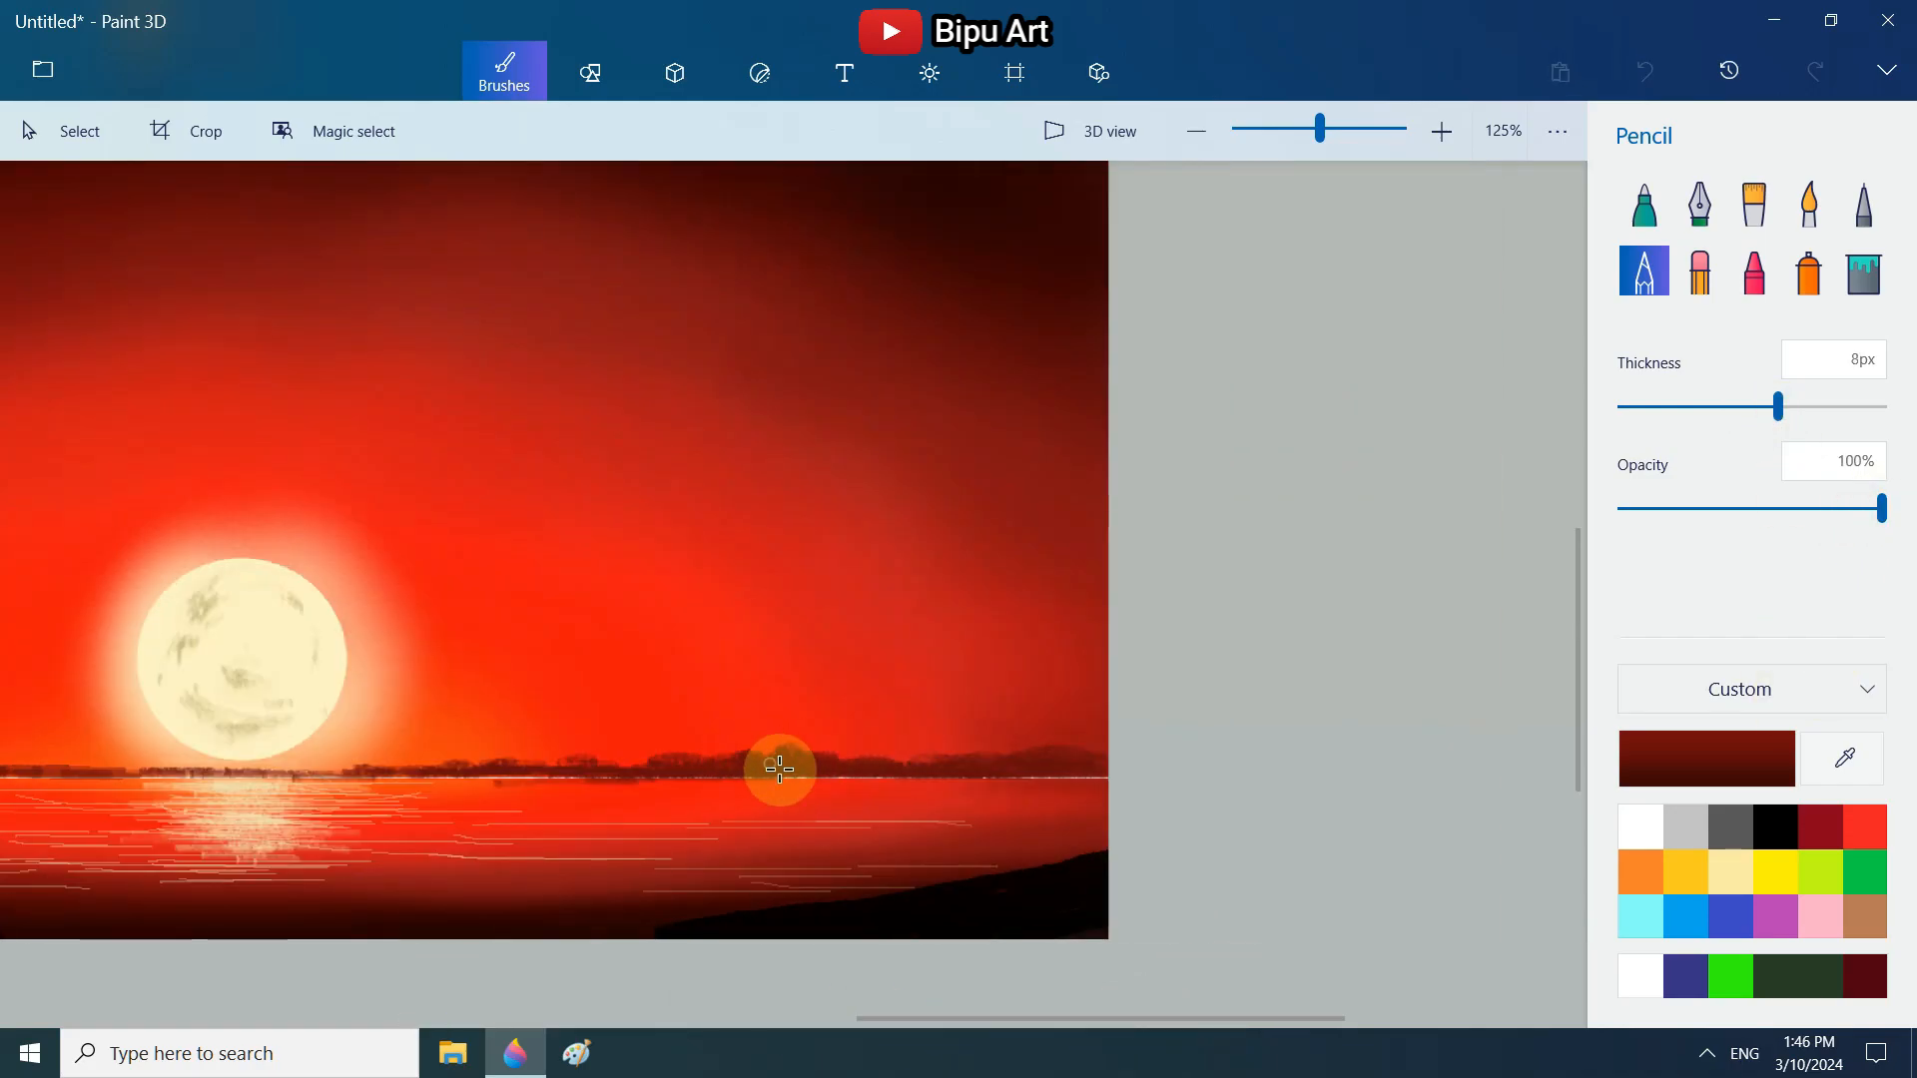
mouse_move(779, 769)
mouse_down()
mouse_move(1005, 758)
mouse_move(1104, 728)
mouse_move(1017, 758)
mouse_up()
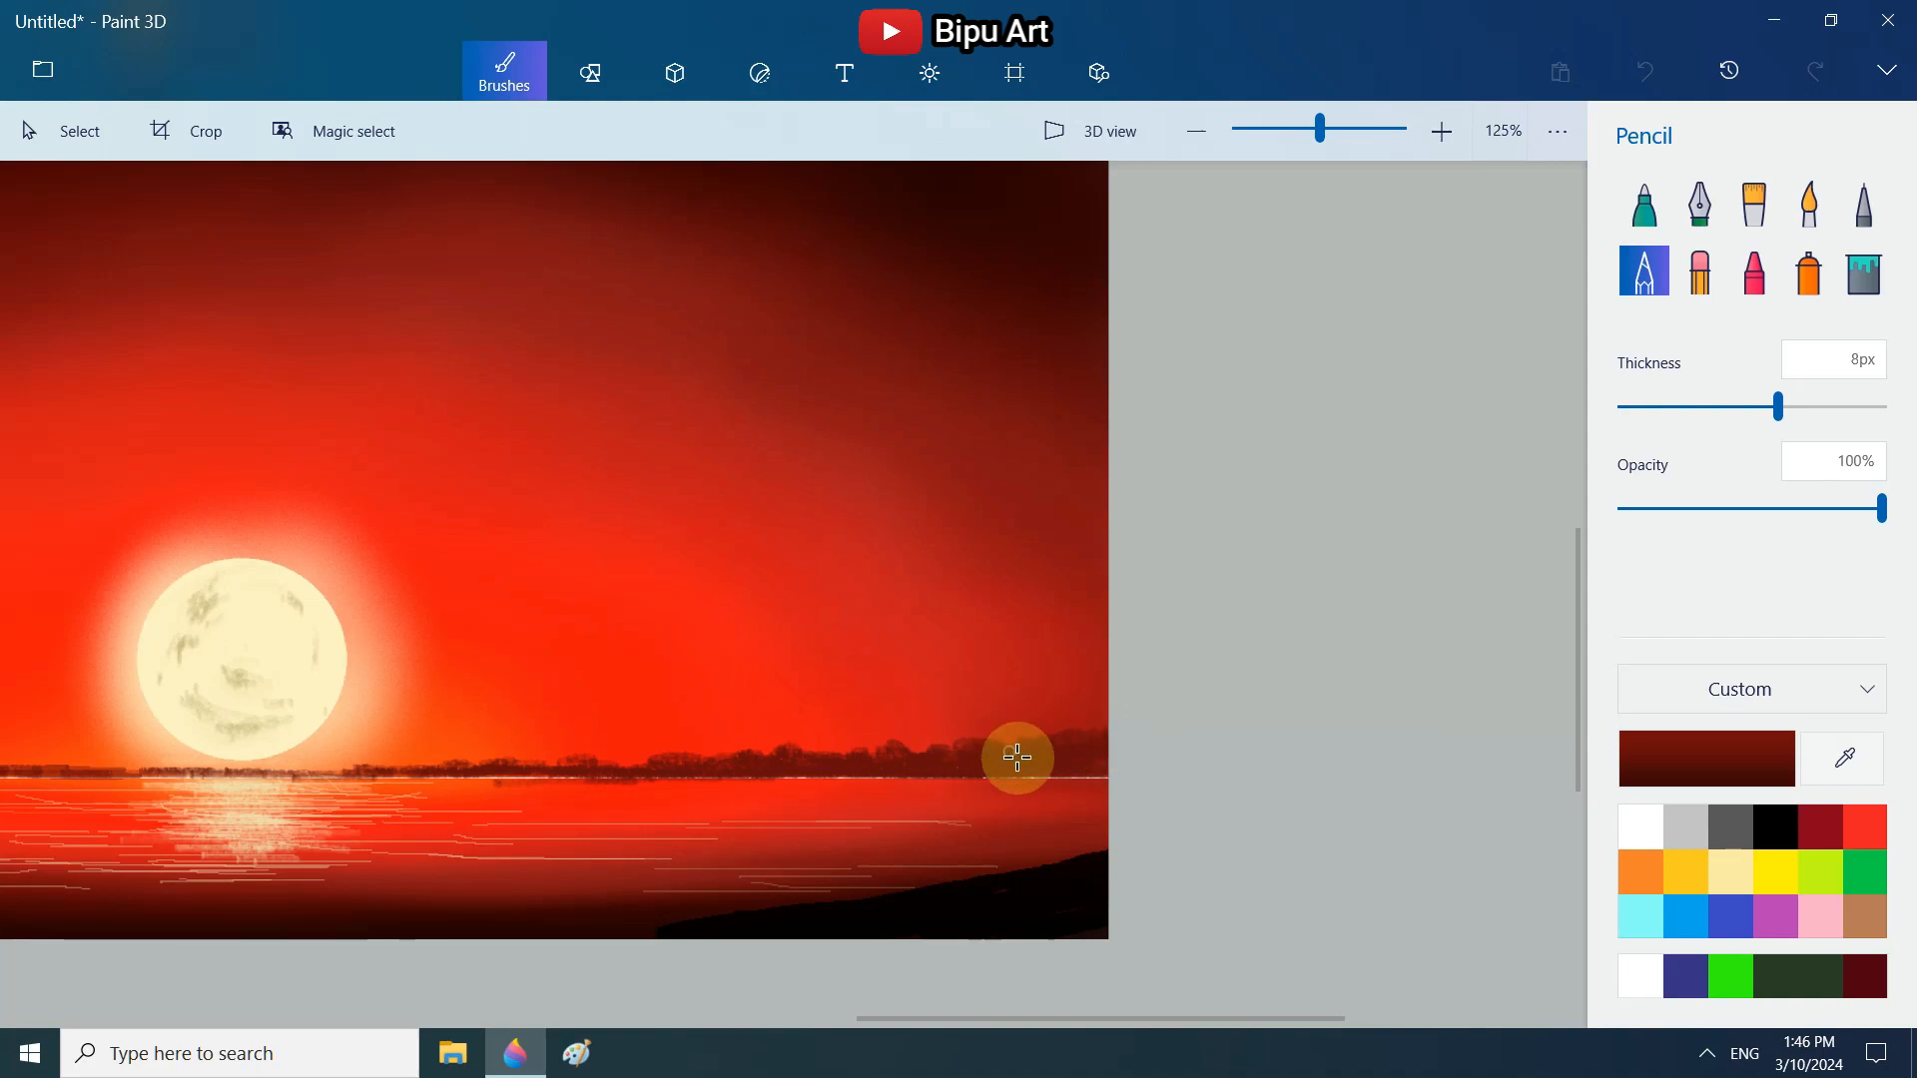
- Paint faint dark red tree reflections on the water just below the horizon with the Pixel pen at 14 px and 37% opacity
click(1863, 202)
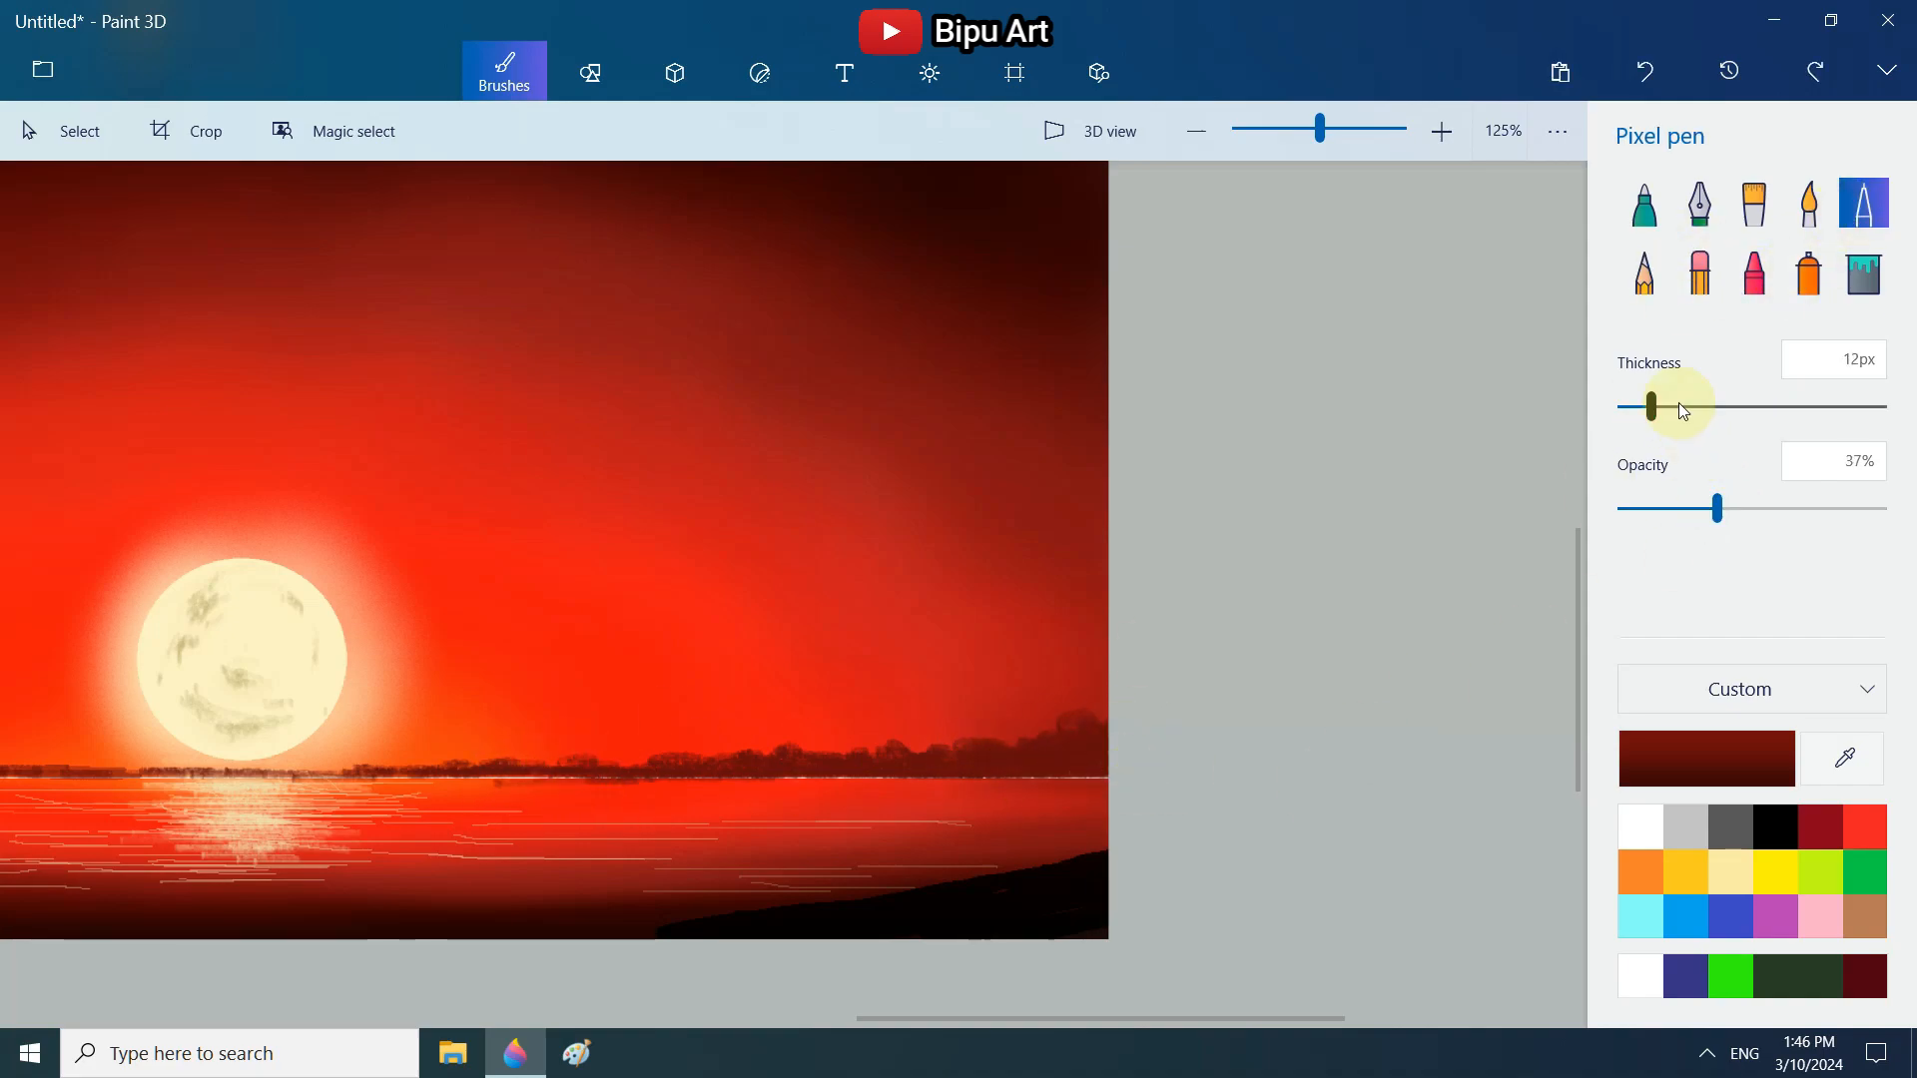
mouse_move(1029, 788)
mouse_down()
mouse_move(1110, 784)
mouse_move(343, 781)
mouse_up()
scroll(267, 987, left, 8)
mouse_move(679, 790)
mouse_down()
mouse_move(1308, 782)
mouse_move(655, 783)
mouse_move(775, 783)
mouse_up()
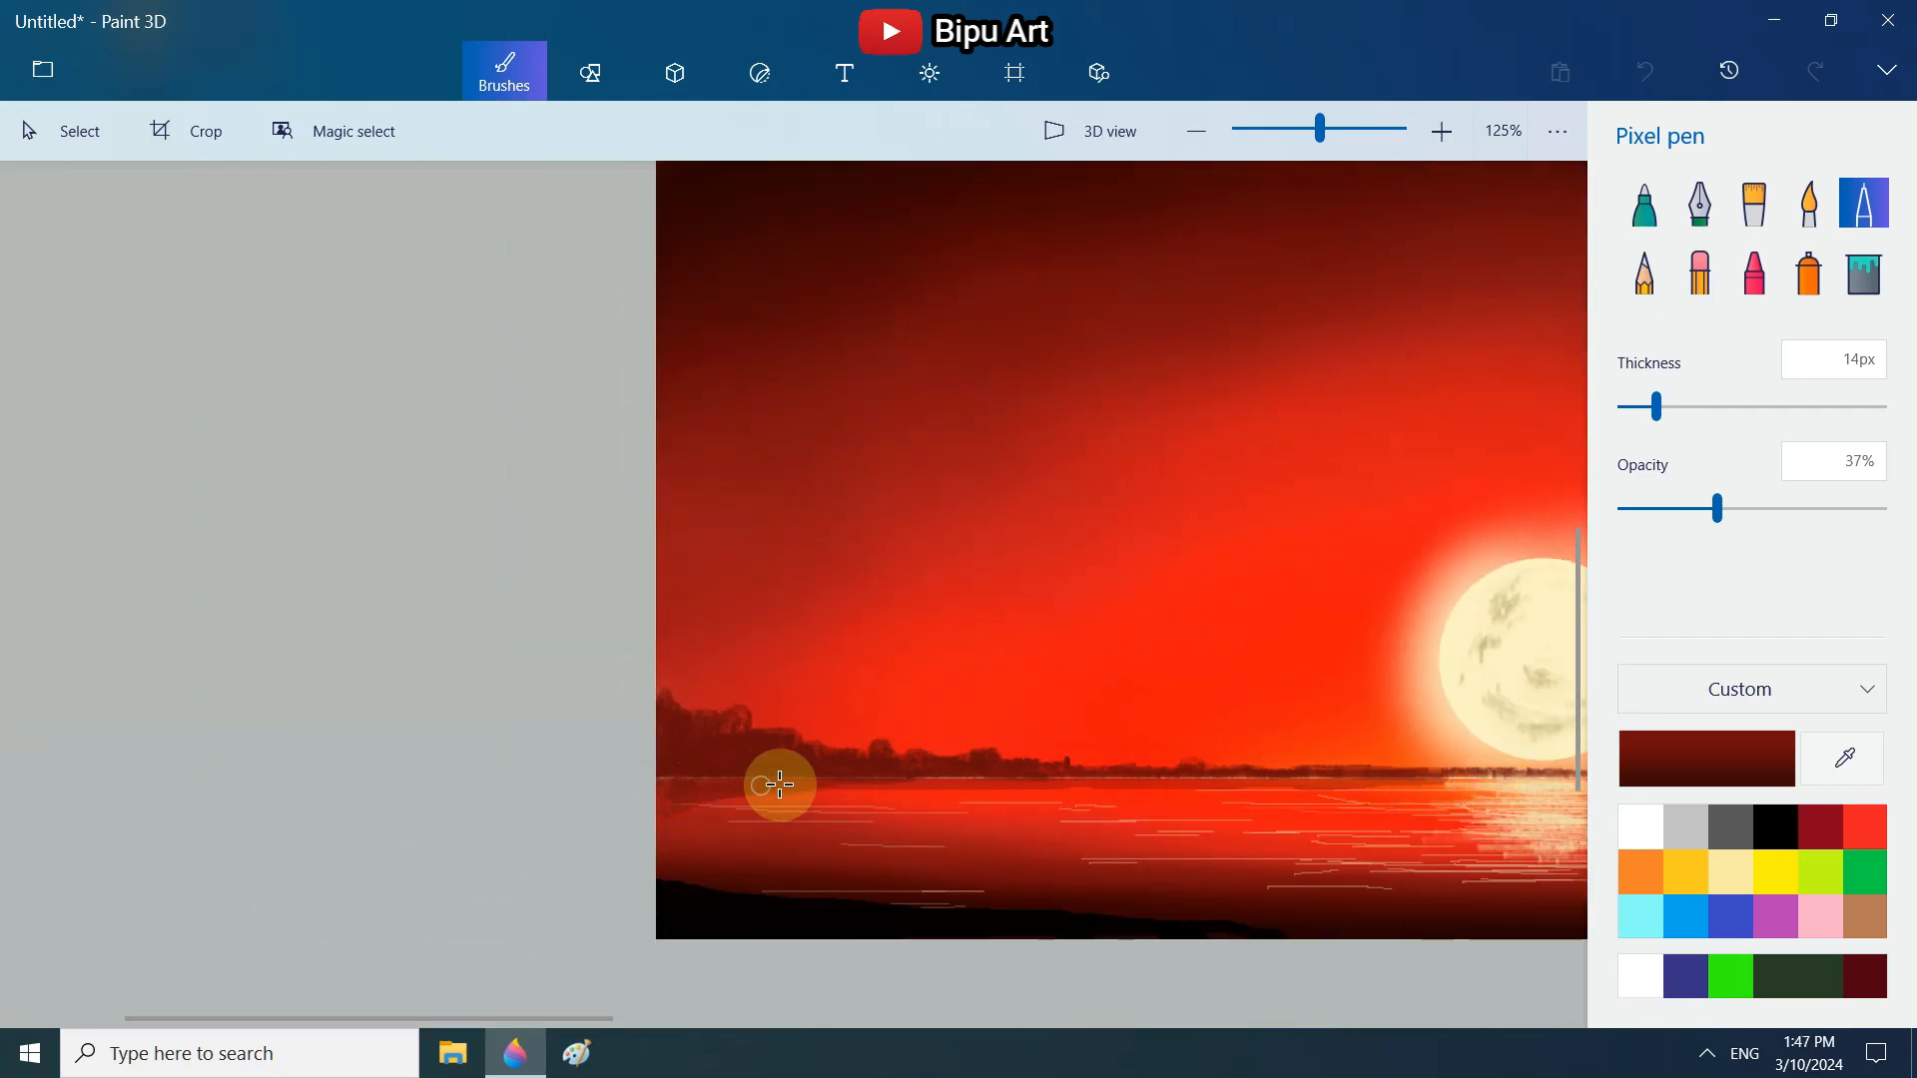
click(1560, 138)
click(1533, 192)
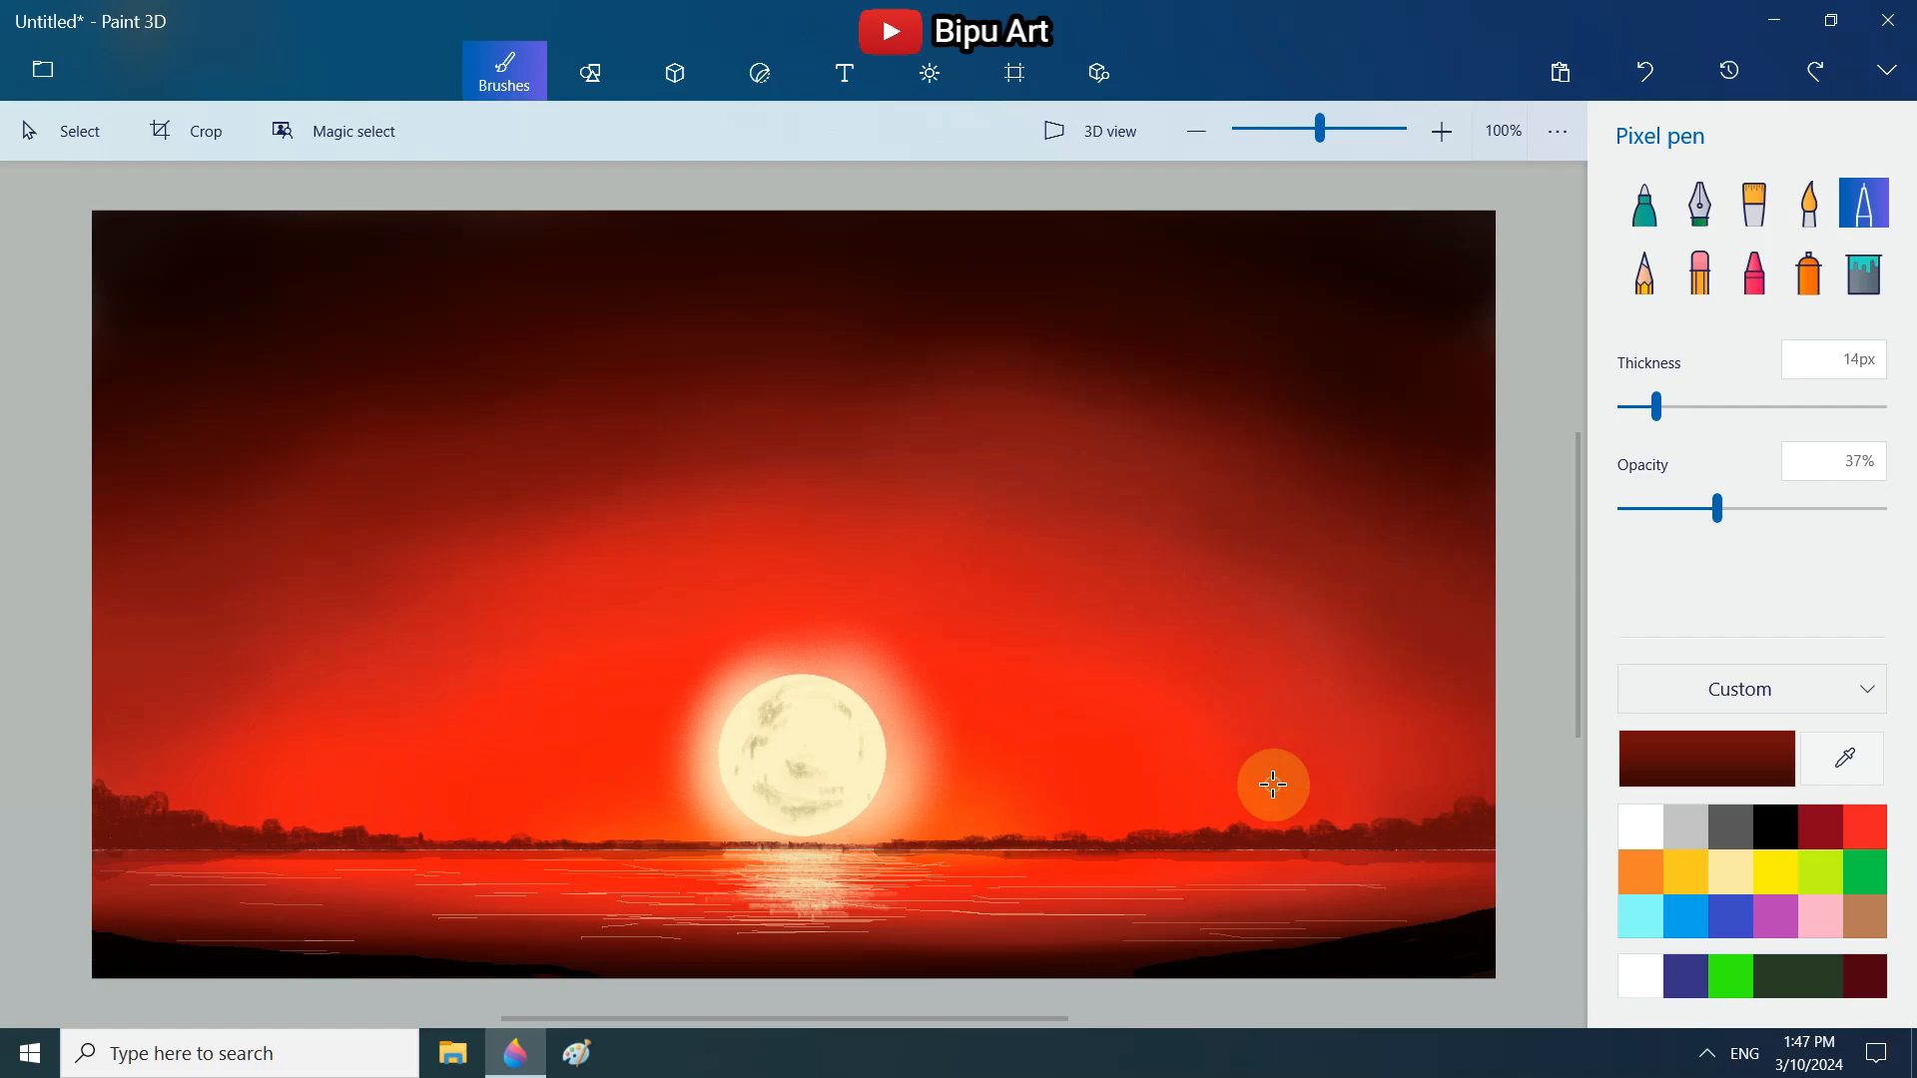
click(1645, 203)
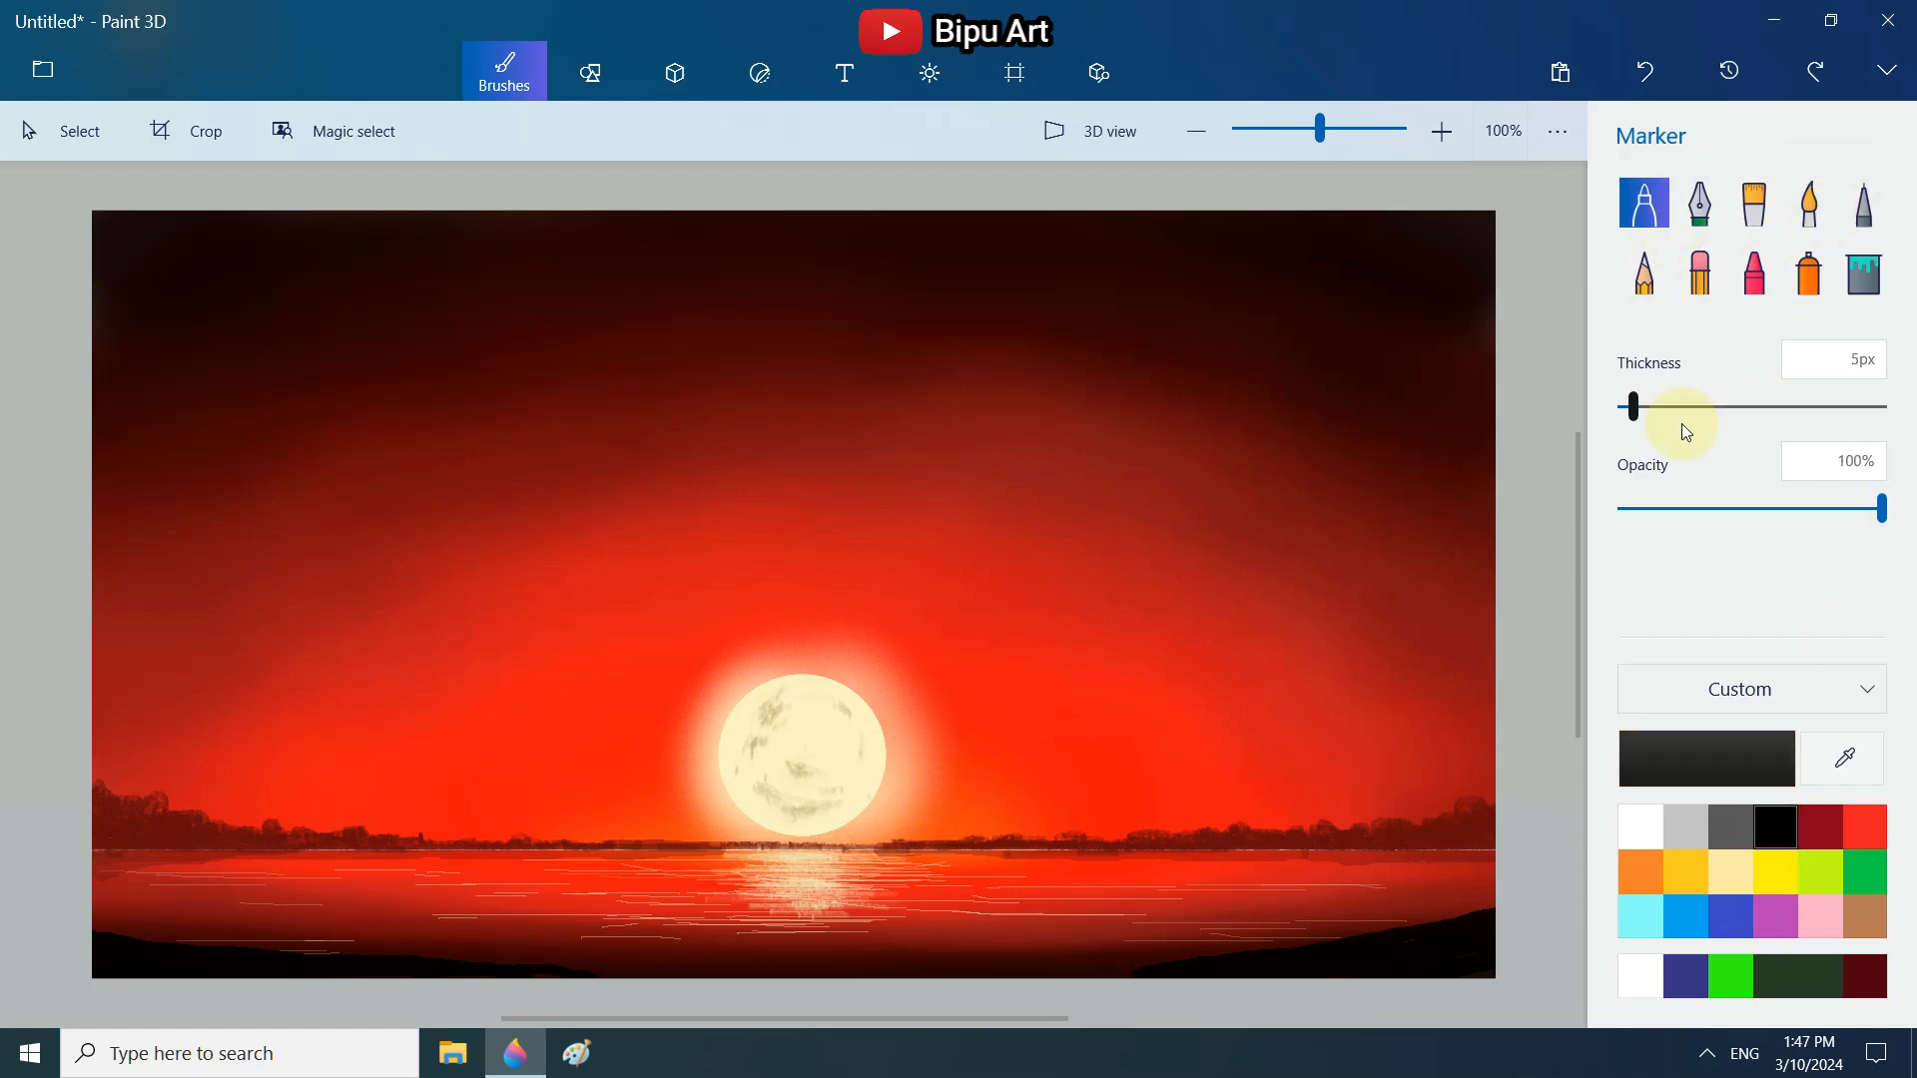
click(1699, 203)
drag(1691, 413, 1622, 417)
key(ctrl+z)
- Draw thin black grass blades rising from the lower-right shore with the Pixel pen at 1 px and 67% opacity
click(1860, 204)
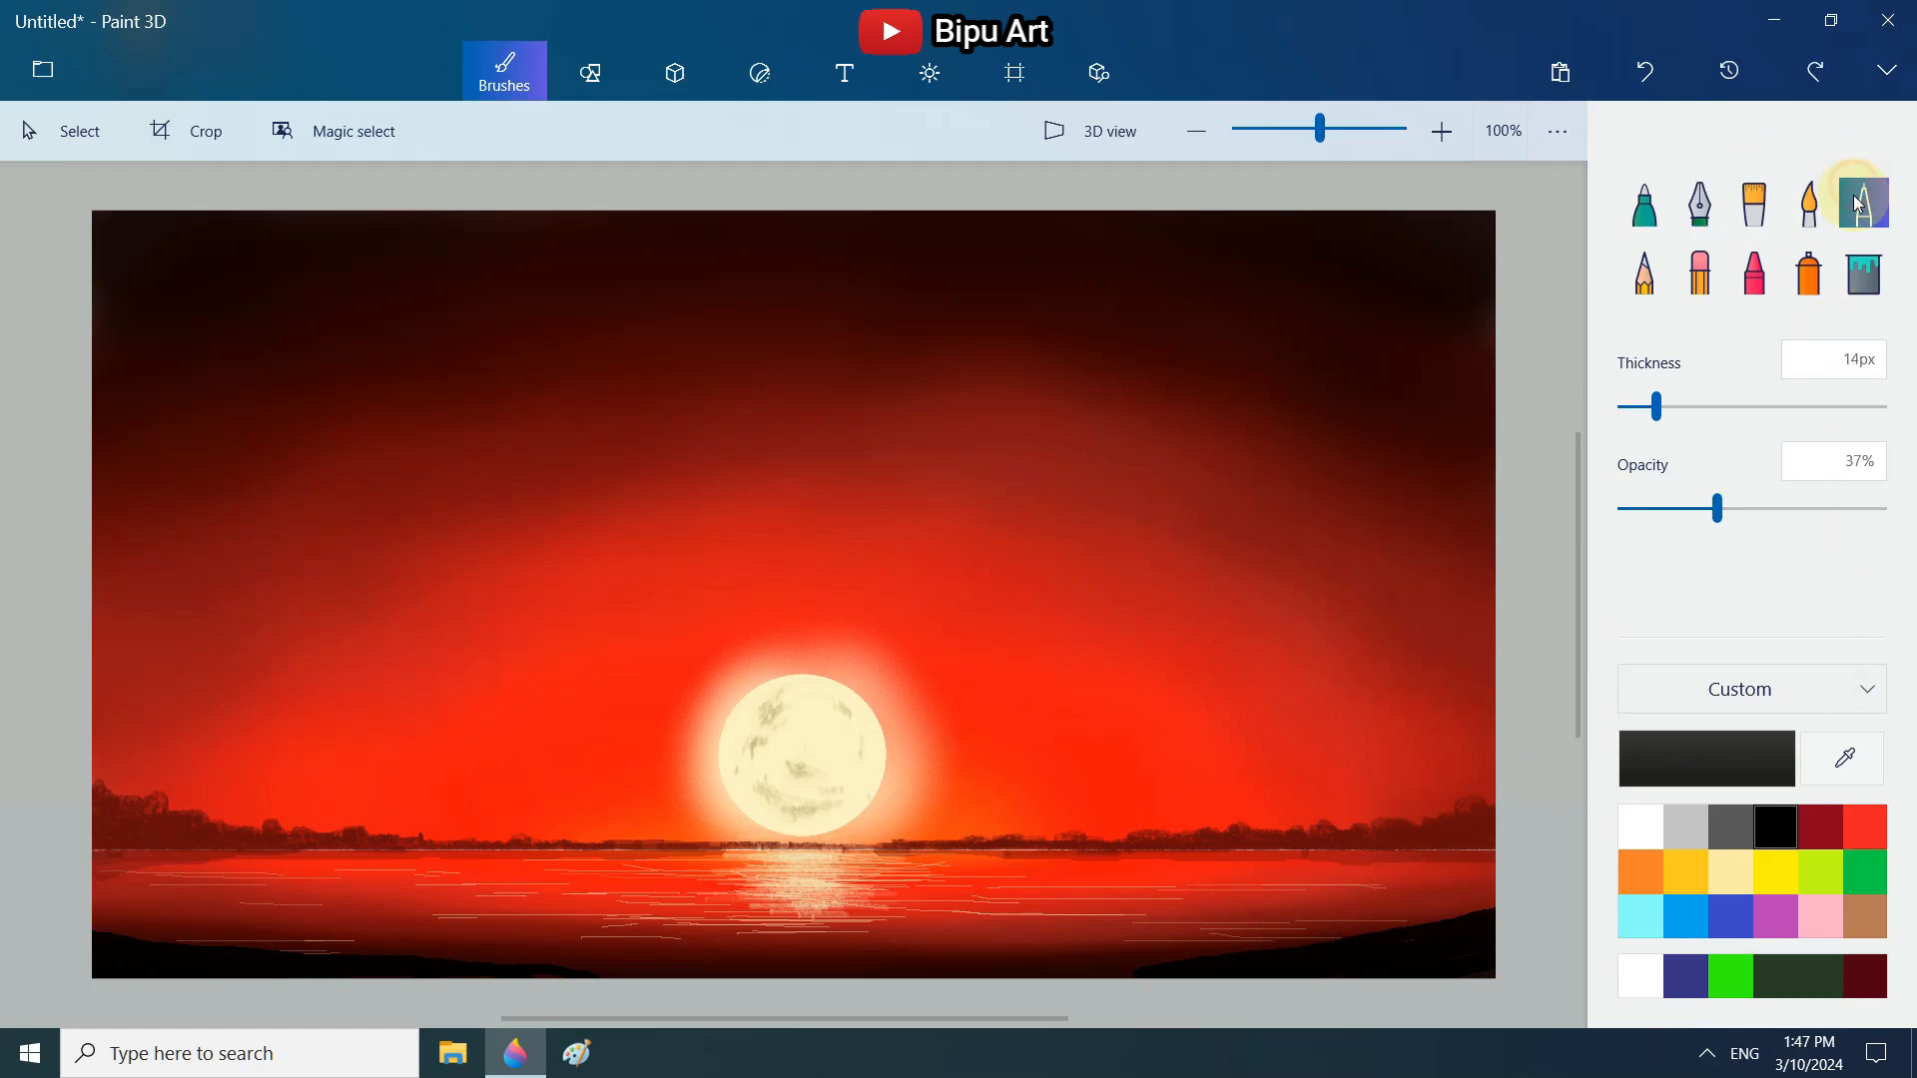
mouse_move(1346, 948)
mouse_down()
mouse_move(1217, 919)
mouse_move(1293, 909)
mouse_up()
mouse_move(1438, 938)
mouse_down()
mouse_move(1468, 902)
mouse_move(1447, 877)
mouse_up()
drag(1143, 972, 1275, 950)
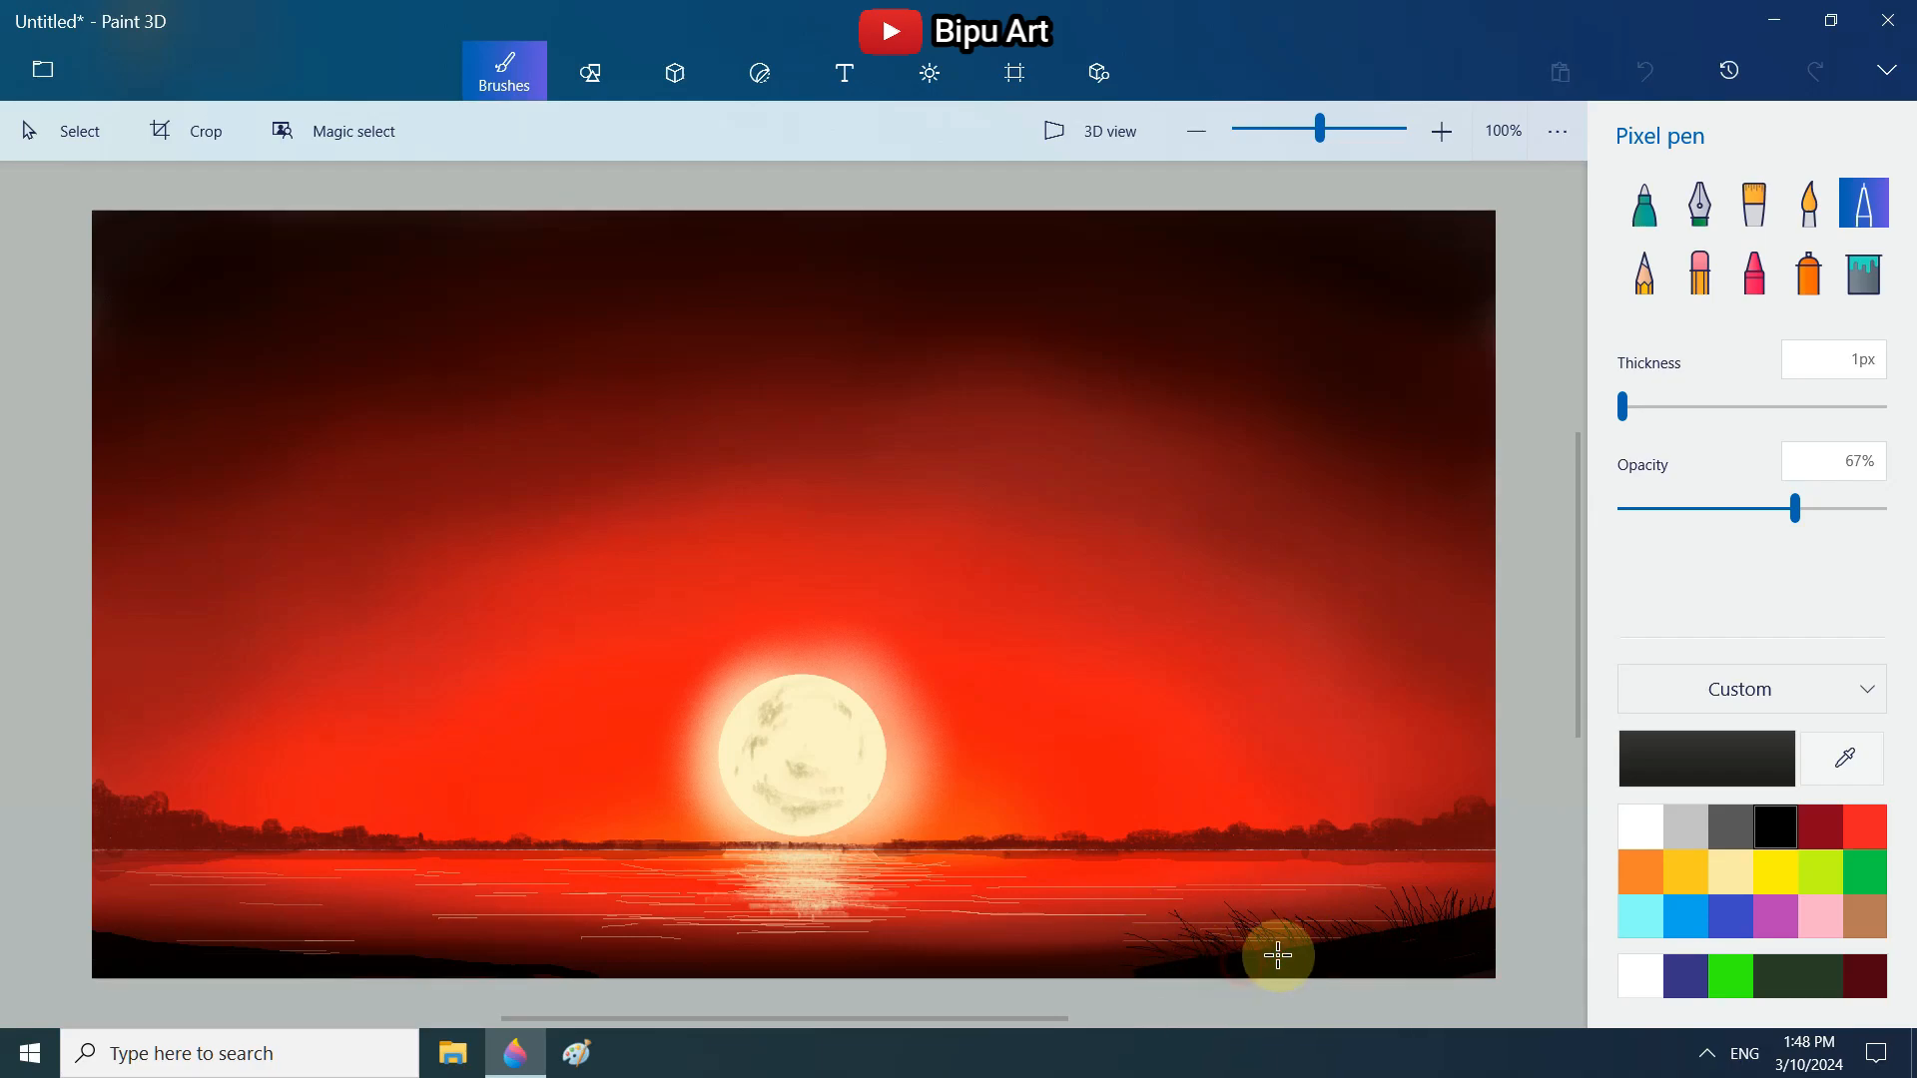
mouse_move(1456, 924)
mouse_down()
mouse_move(1250, 958)
mouse_move(1375, 926)
mouse_move(1298, 886)
mouse_up()
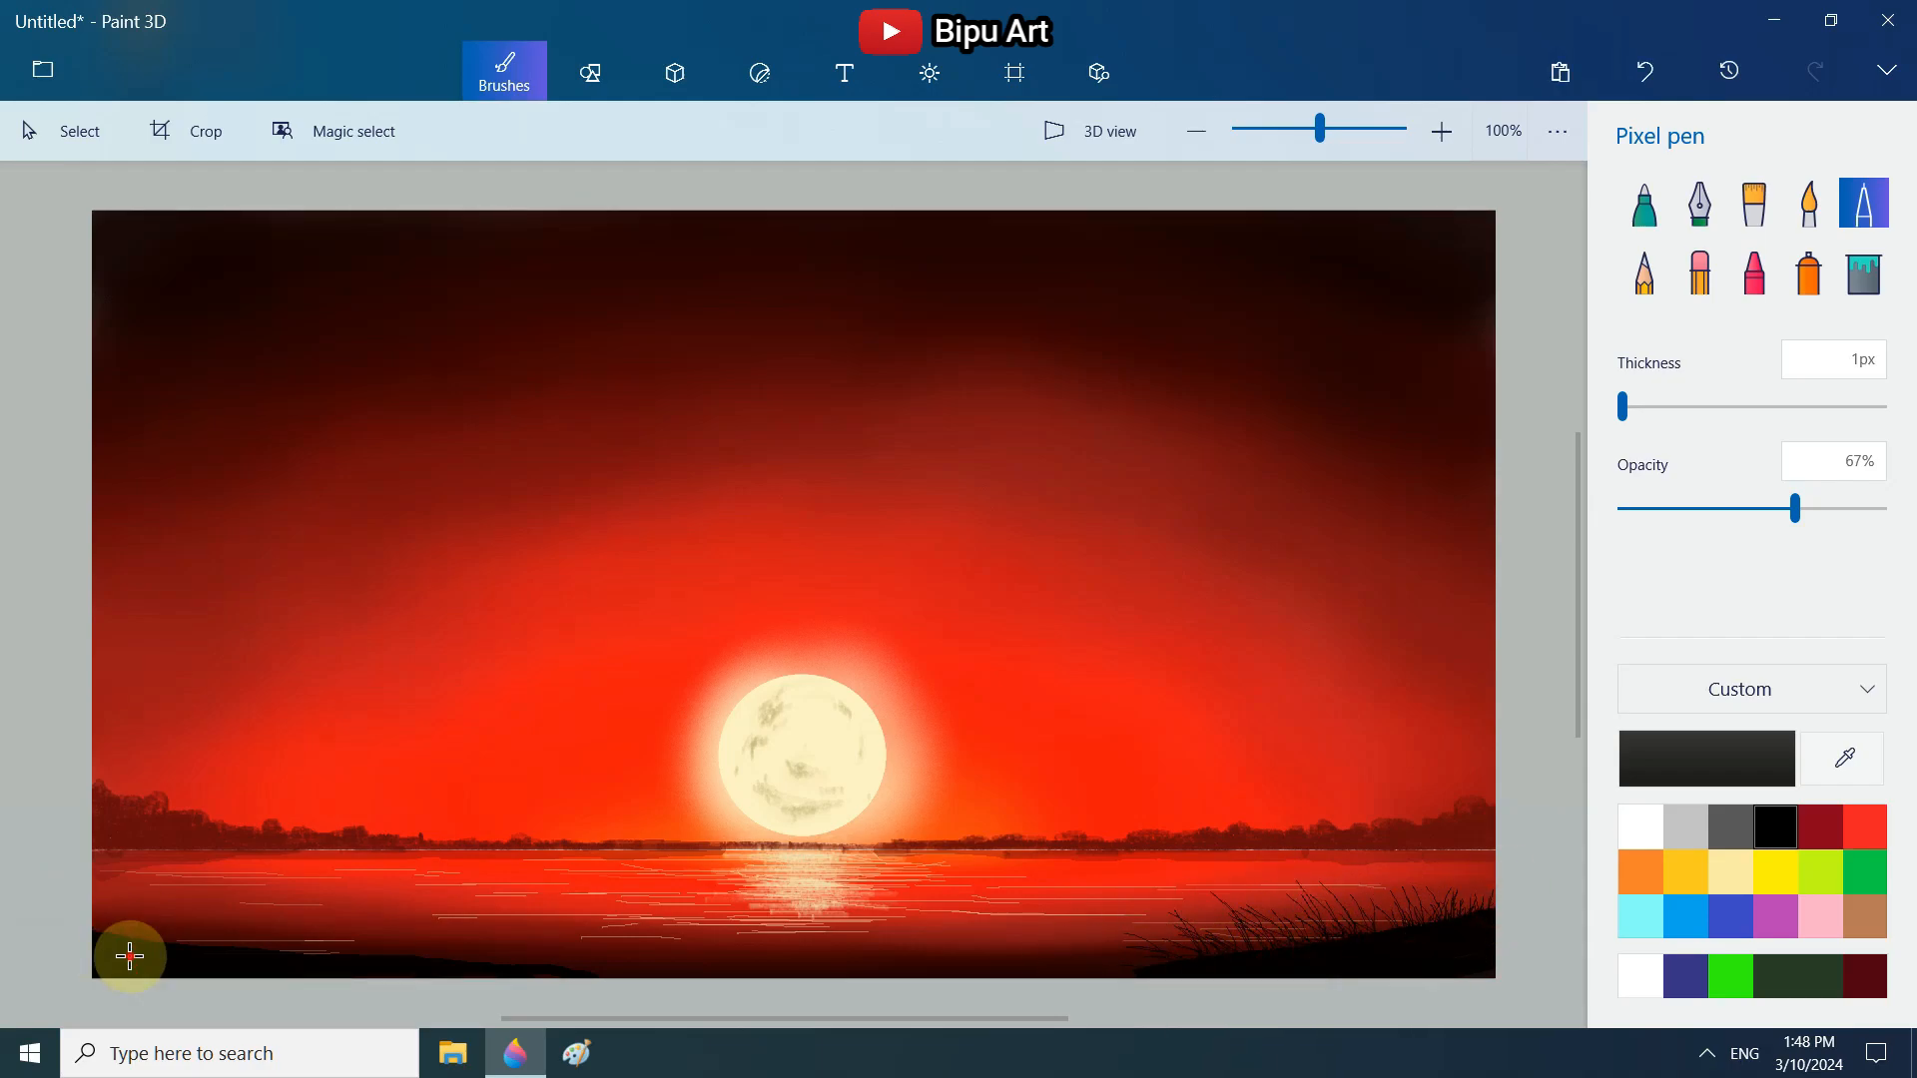
- Draw thin black grass blades rising from the lower-left shore with the Pixel pen at 1 px and 67% opacity
mouse_move(131, 948)
mouse_down()
mouse_move(583, 969)
mouse_move(106, 942)
mouse_move(205, 941)
mouse_move(326, 976)
mouse_move(248, 933)
mouse_move(282, 983)
mouse_up()
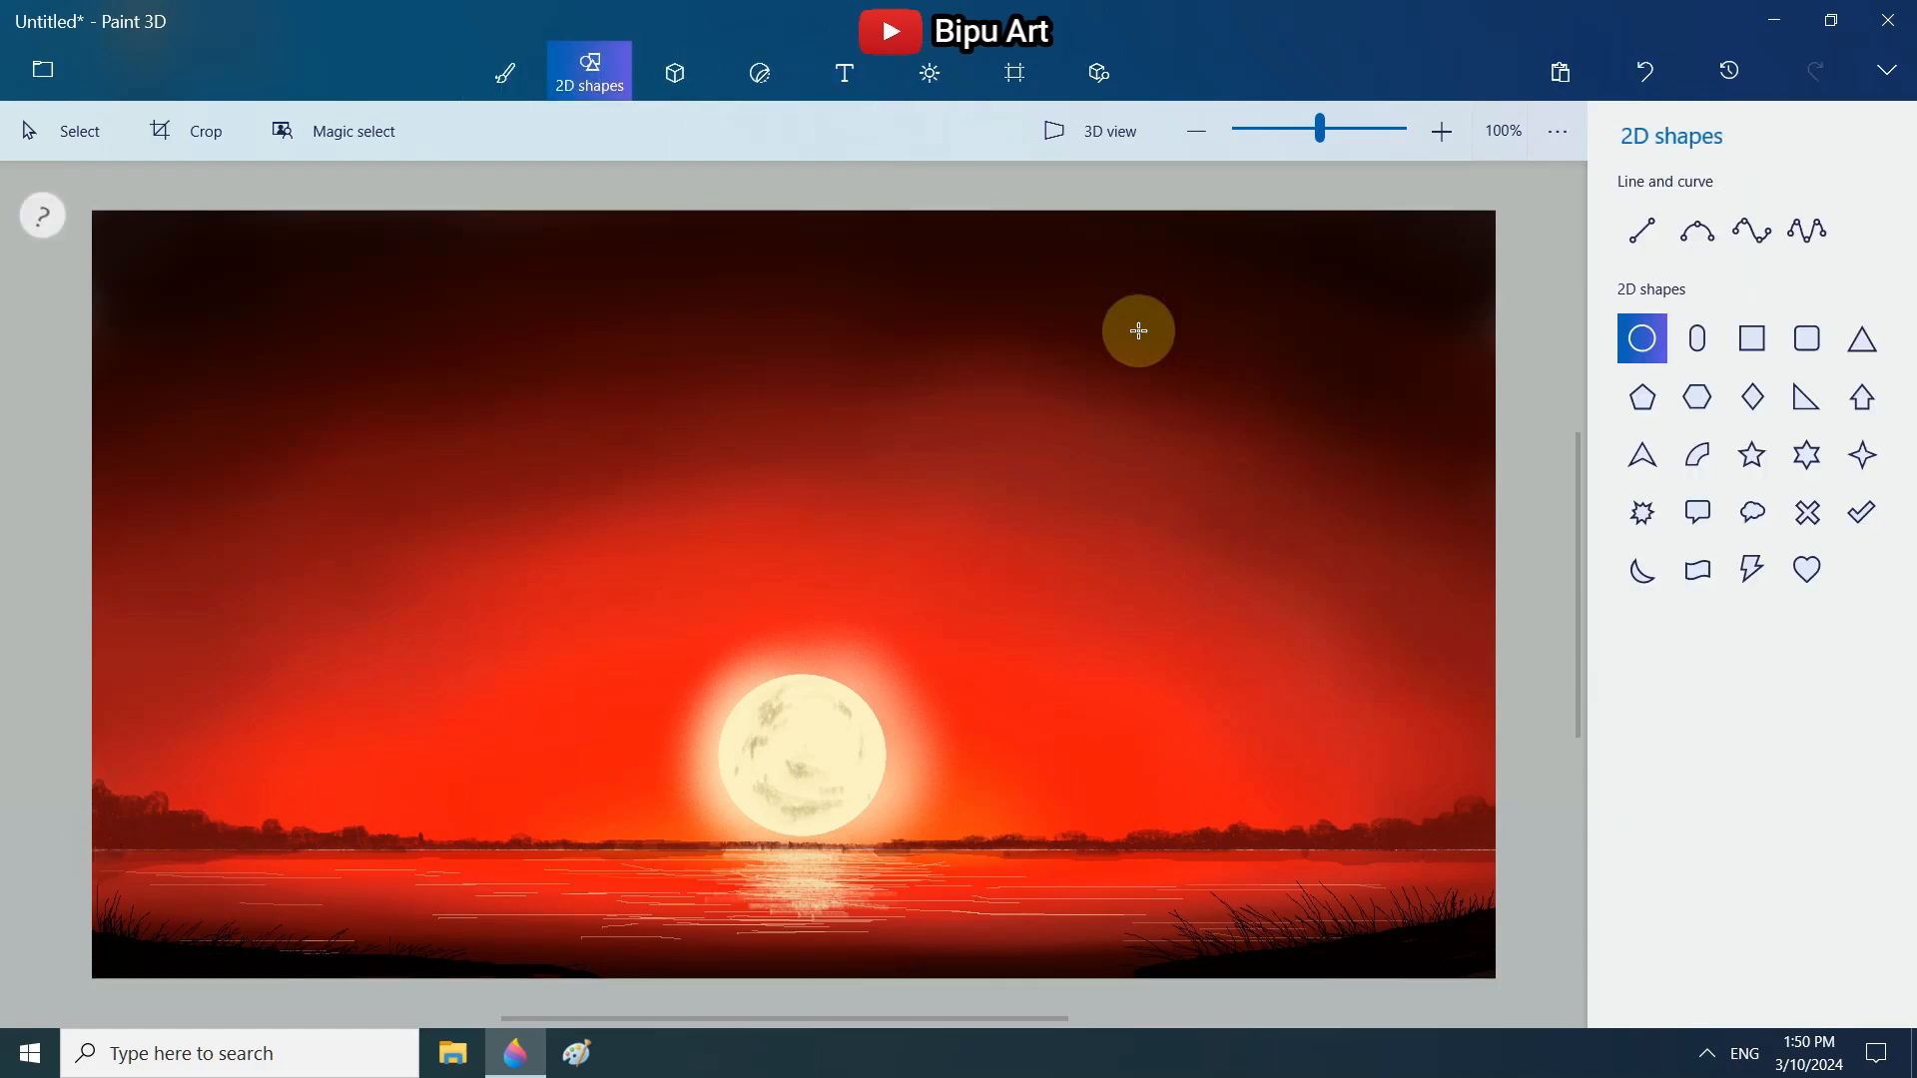
- Draw a straight black horizontal line along the horizon below the moon, spanning the full width of the canvas
drag(1243, 857, 1517, 846)
drag(173, 849, 71, 844)
drag(1648, 361, 1633, 359)
drag(809, 845, 804, 851)
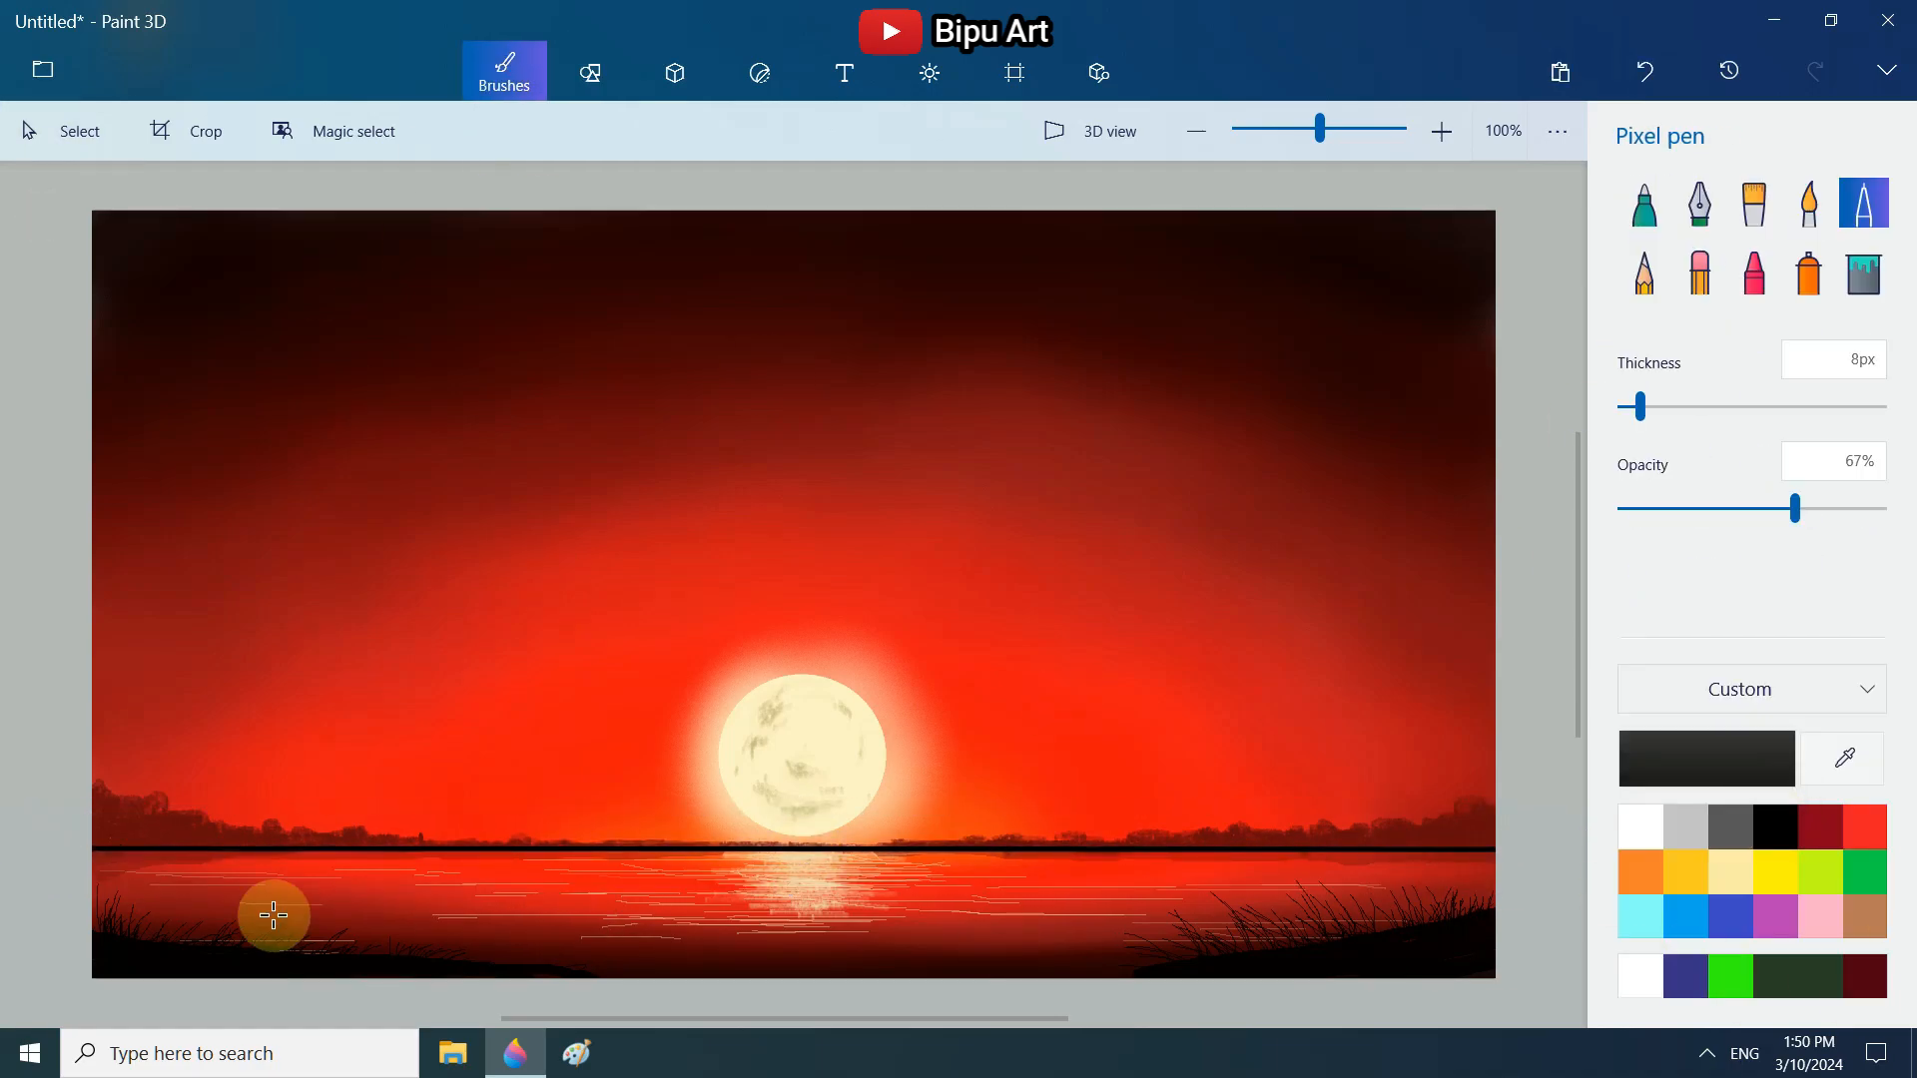
- Paint black bushes at both ends of the horizon line with the Pixel pen at 100% opacity, using 8 px and 6 px thickness
scroll(139, 836, up, 5)
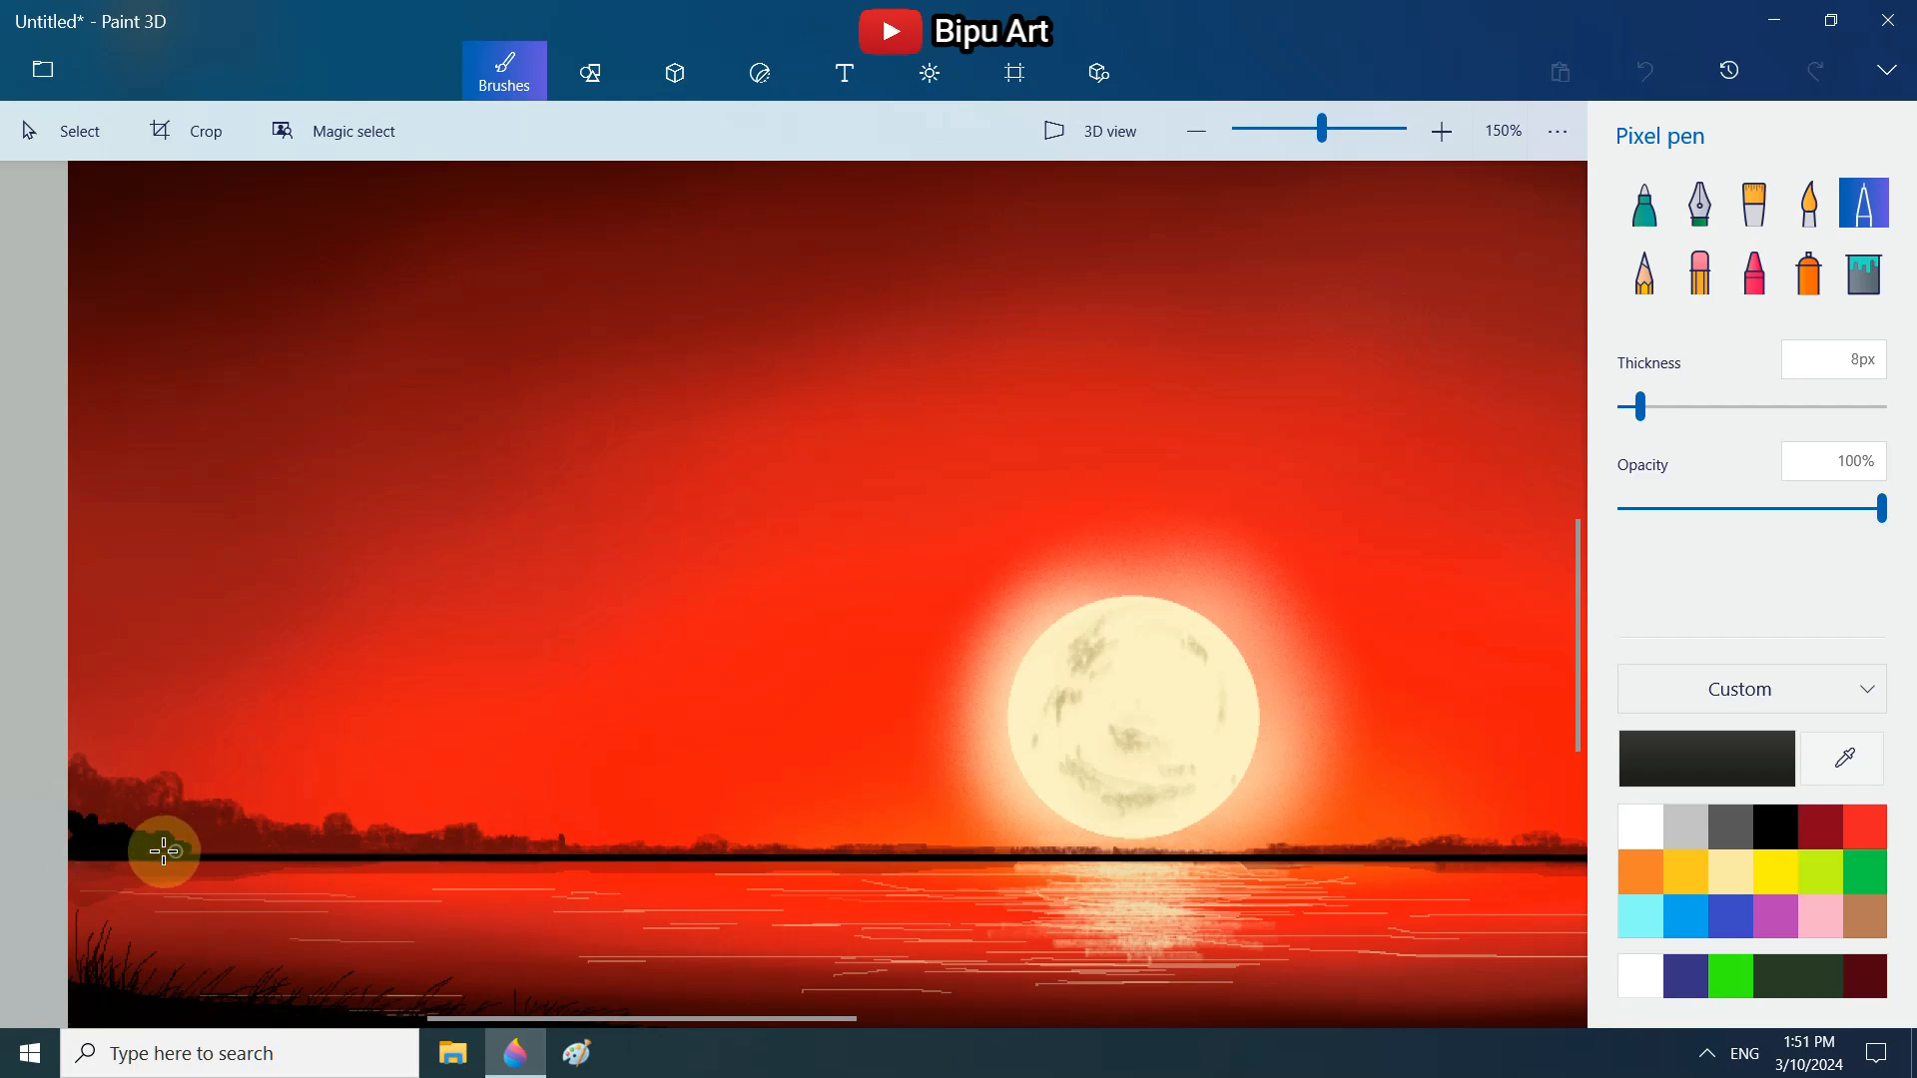
scroll(1107, 845, right, 10)
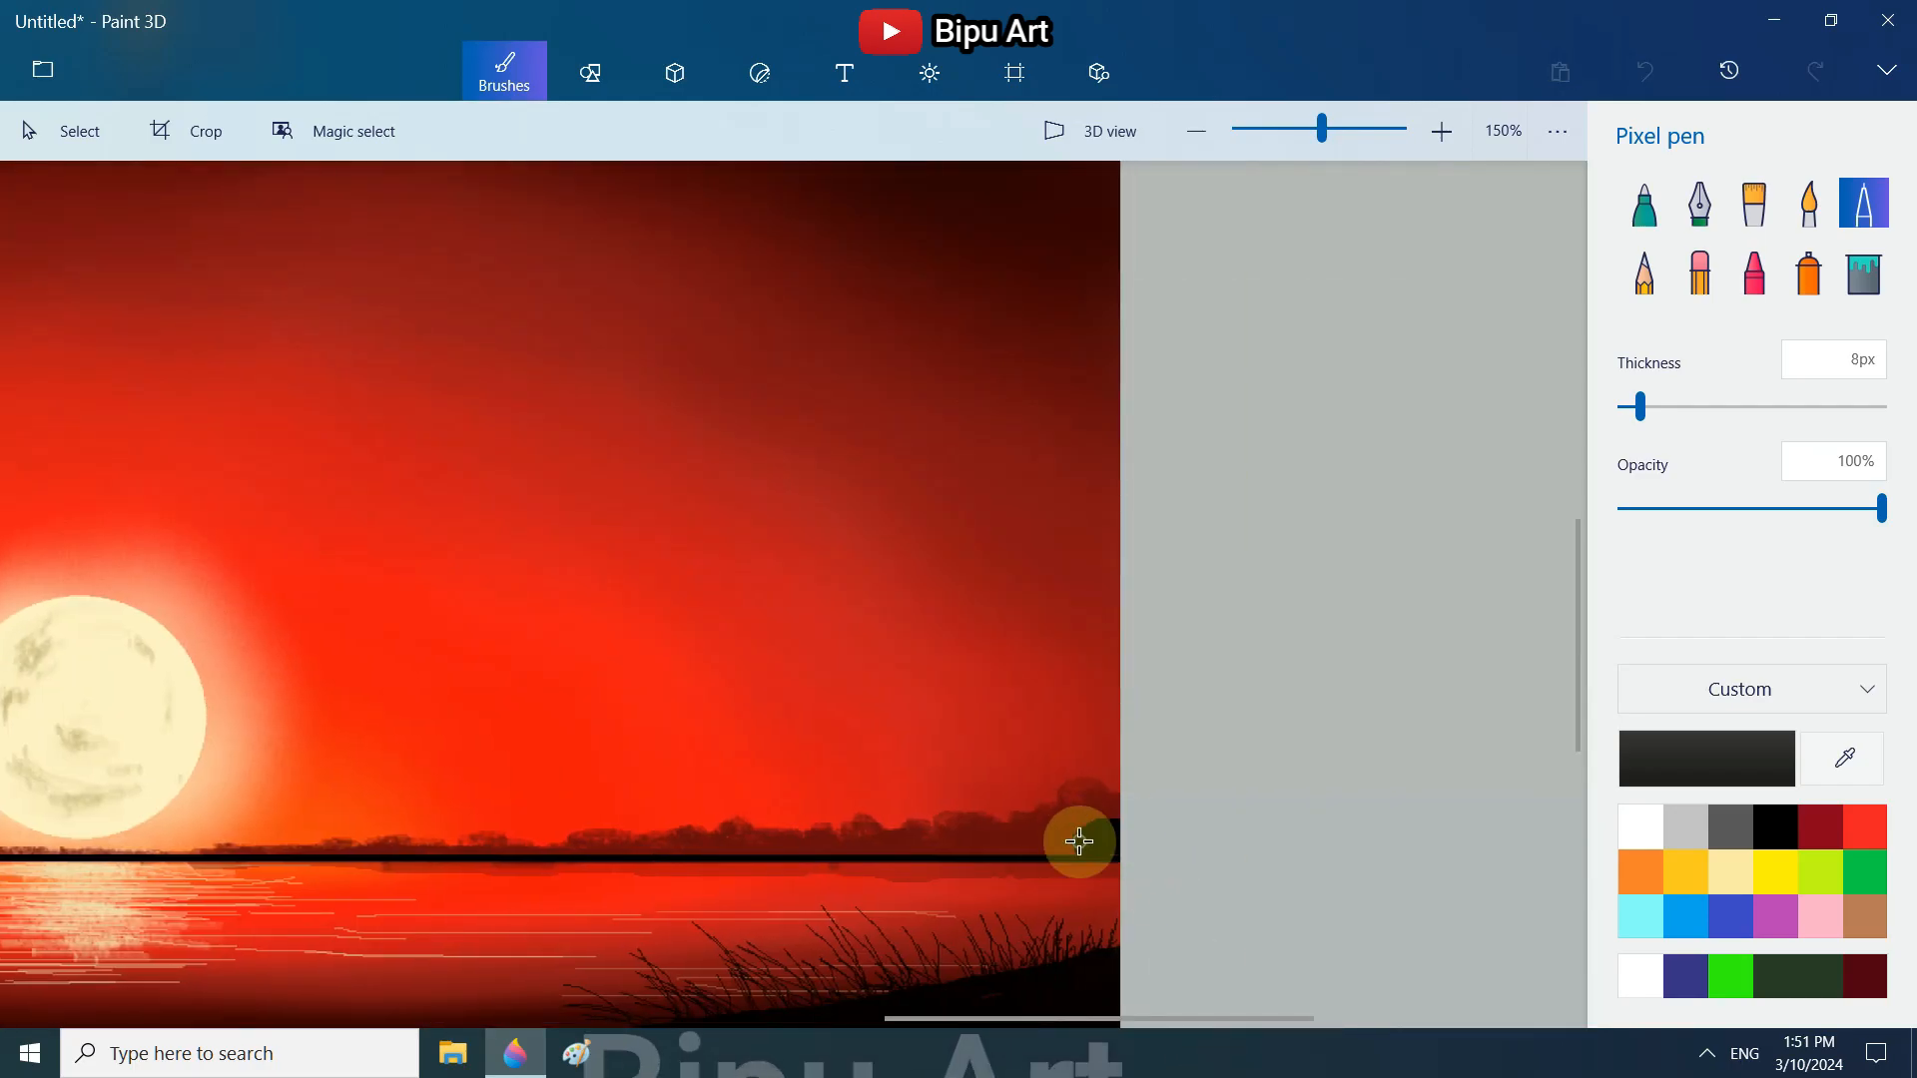
click(1635, 406)
mouse_move(835, 844)
mouse_down()
mouse_move(729, 853)
mouse_move(1010, 847)
mouse_up()
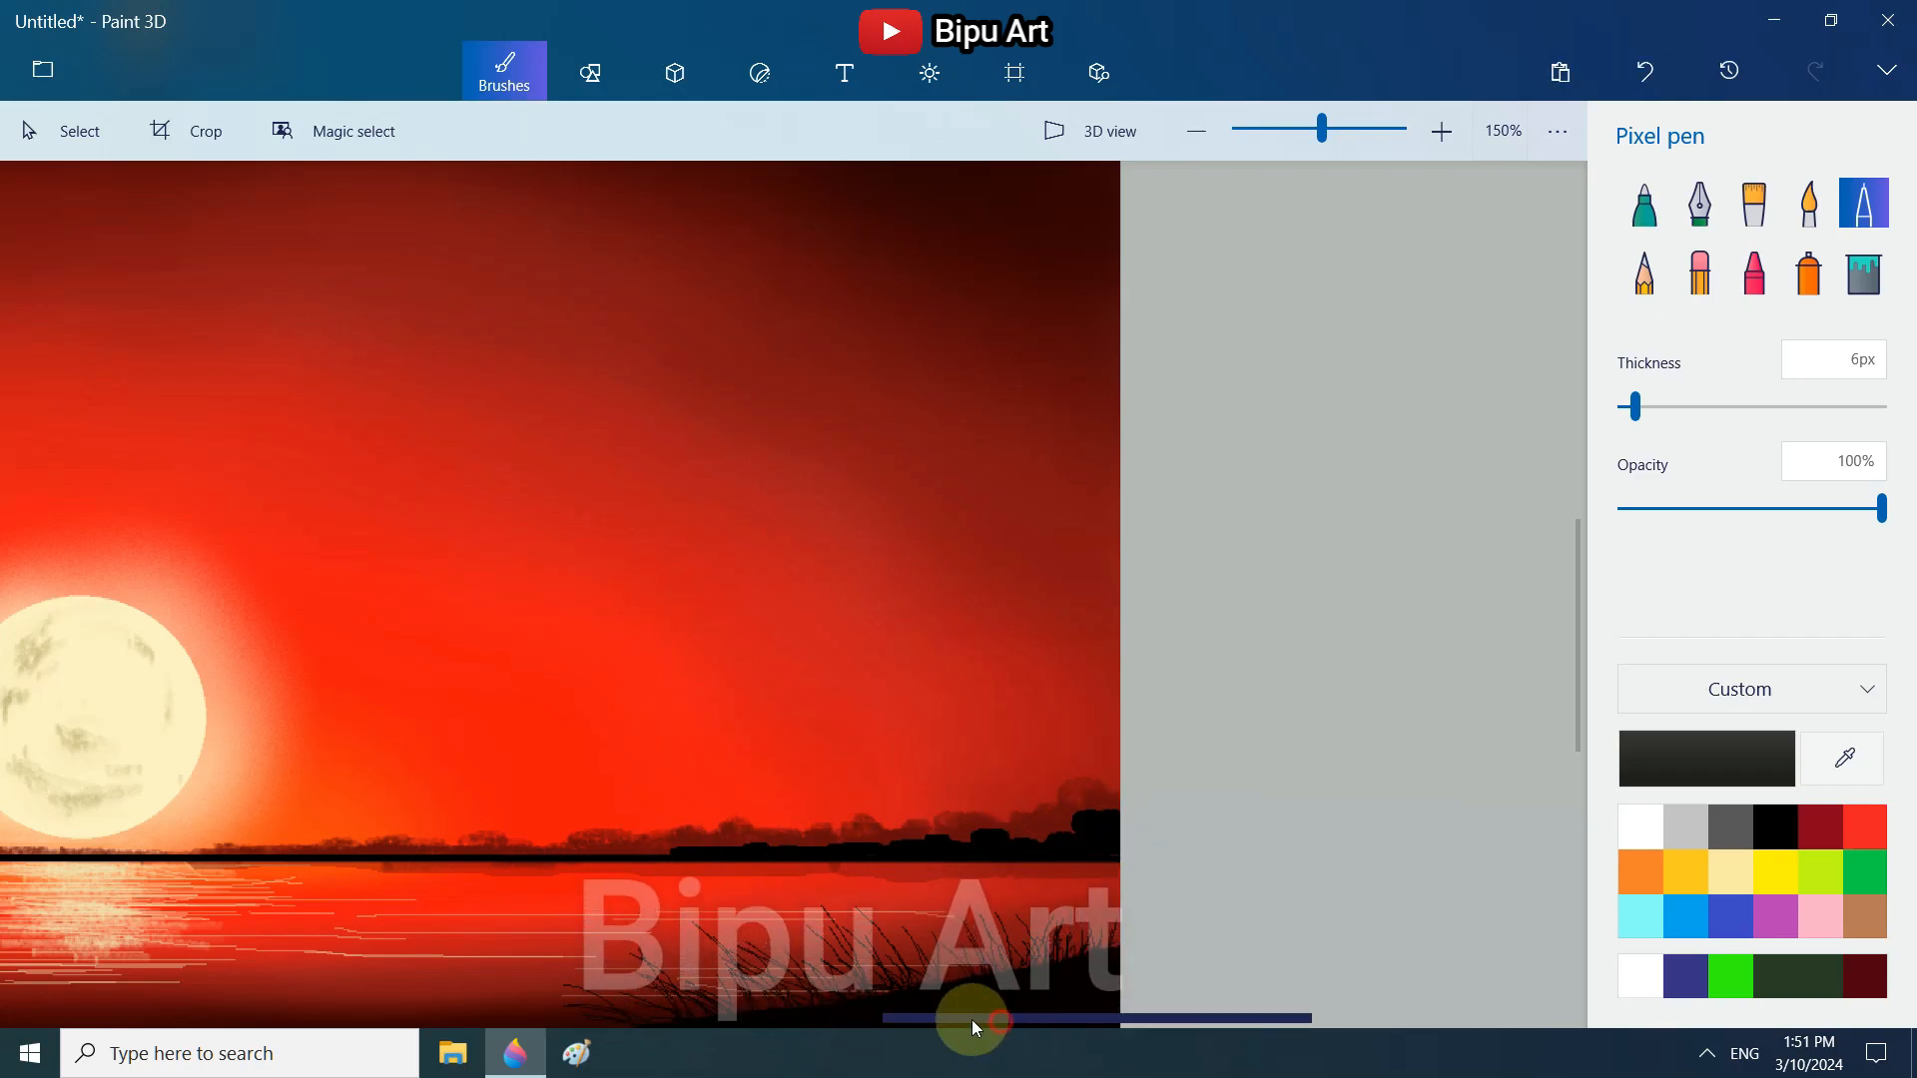
- Paint low black bushes along the rest of the horizon line with the Pixel pen at 3 px and 100% opacity
drag(976, 1018, 411, 1019)
click(1627, 407)
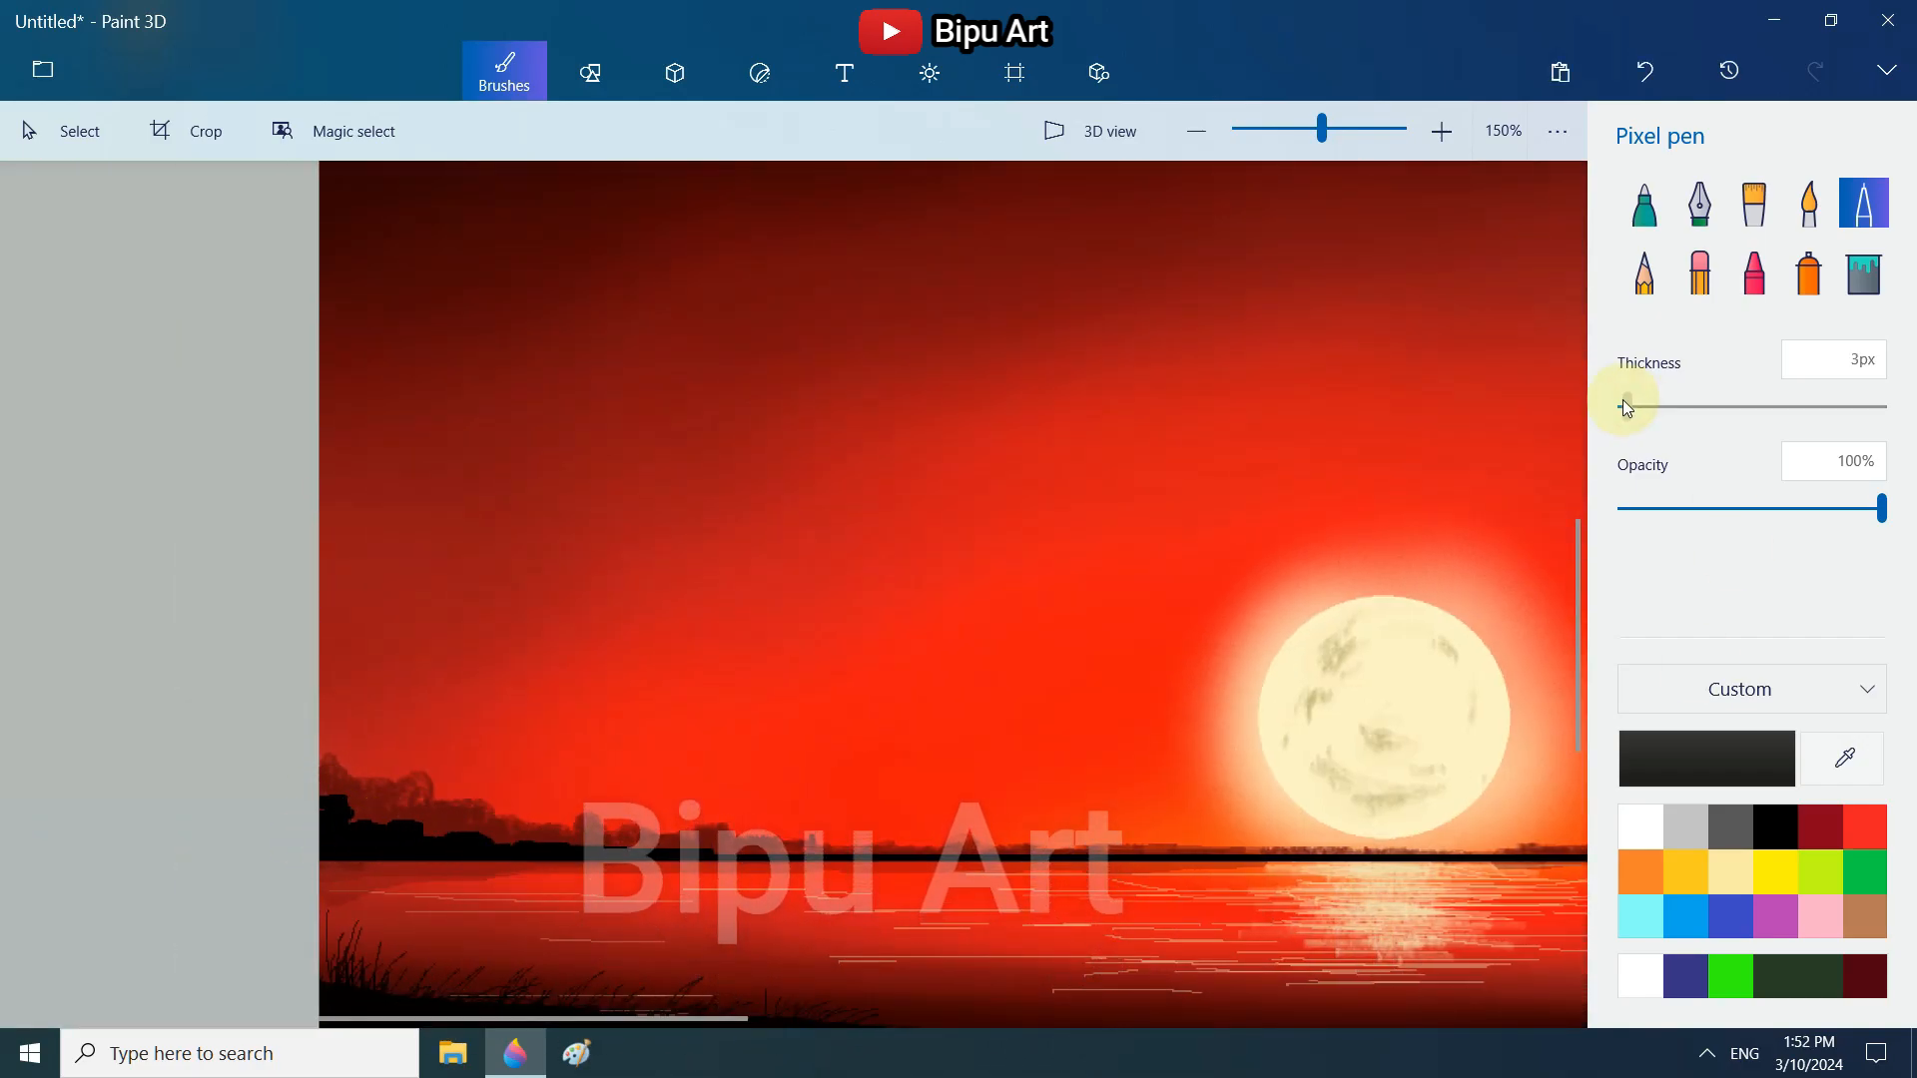
drag(718, 850, 646, 856)
drag(614, 1018, 834, 1018)
drag(444, 856, 499, 858)
drag(839, 1019, 1124, 1017)
drag(824, 857, 669, 856)
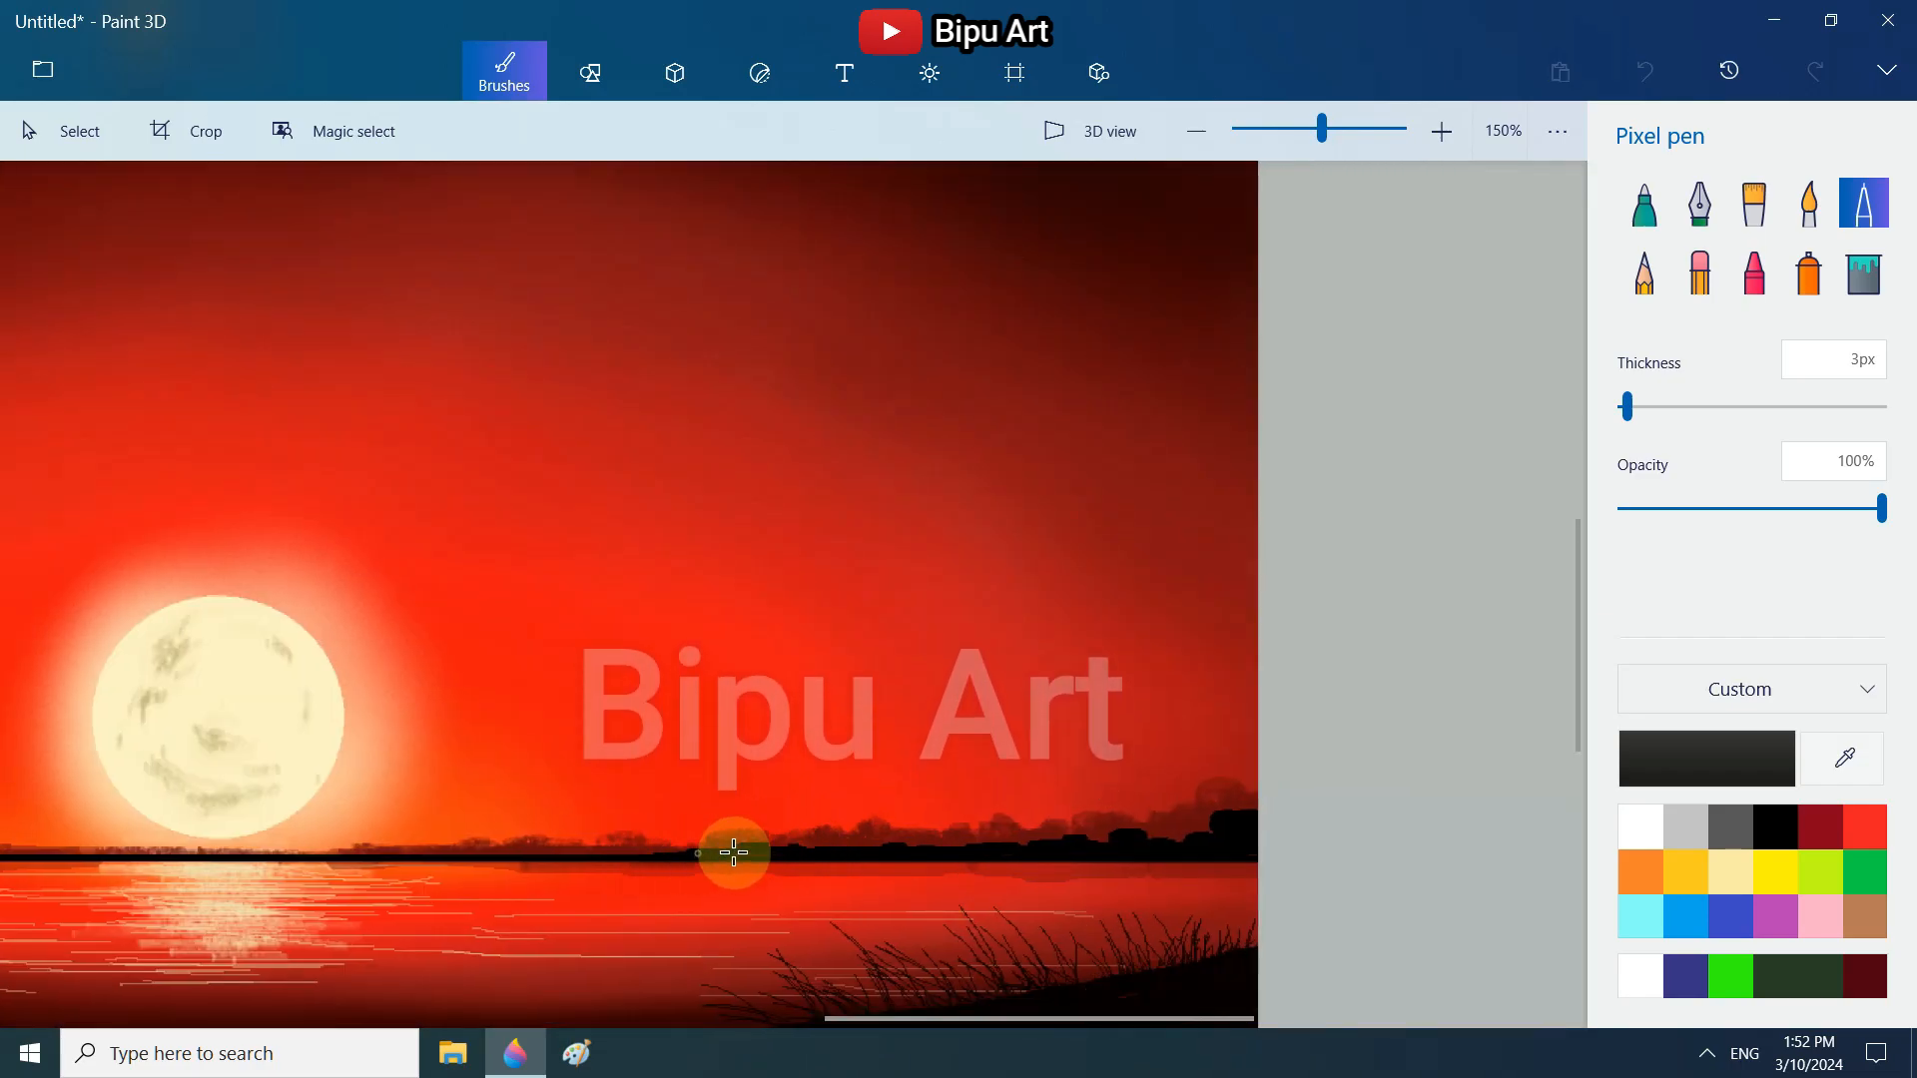
drag(1163, 1019, 759, 1019)
scroll(1116, 845, down, 3)
click(1549, 134)
click(1464, 1015)
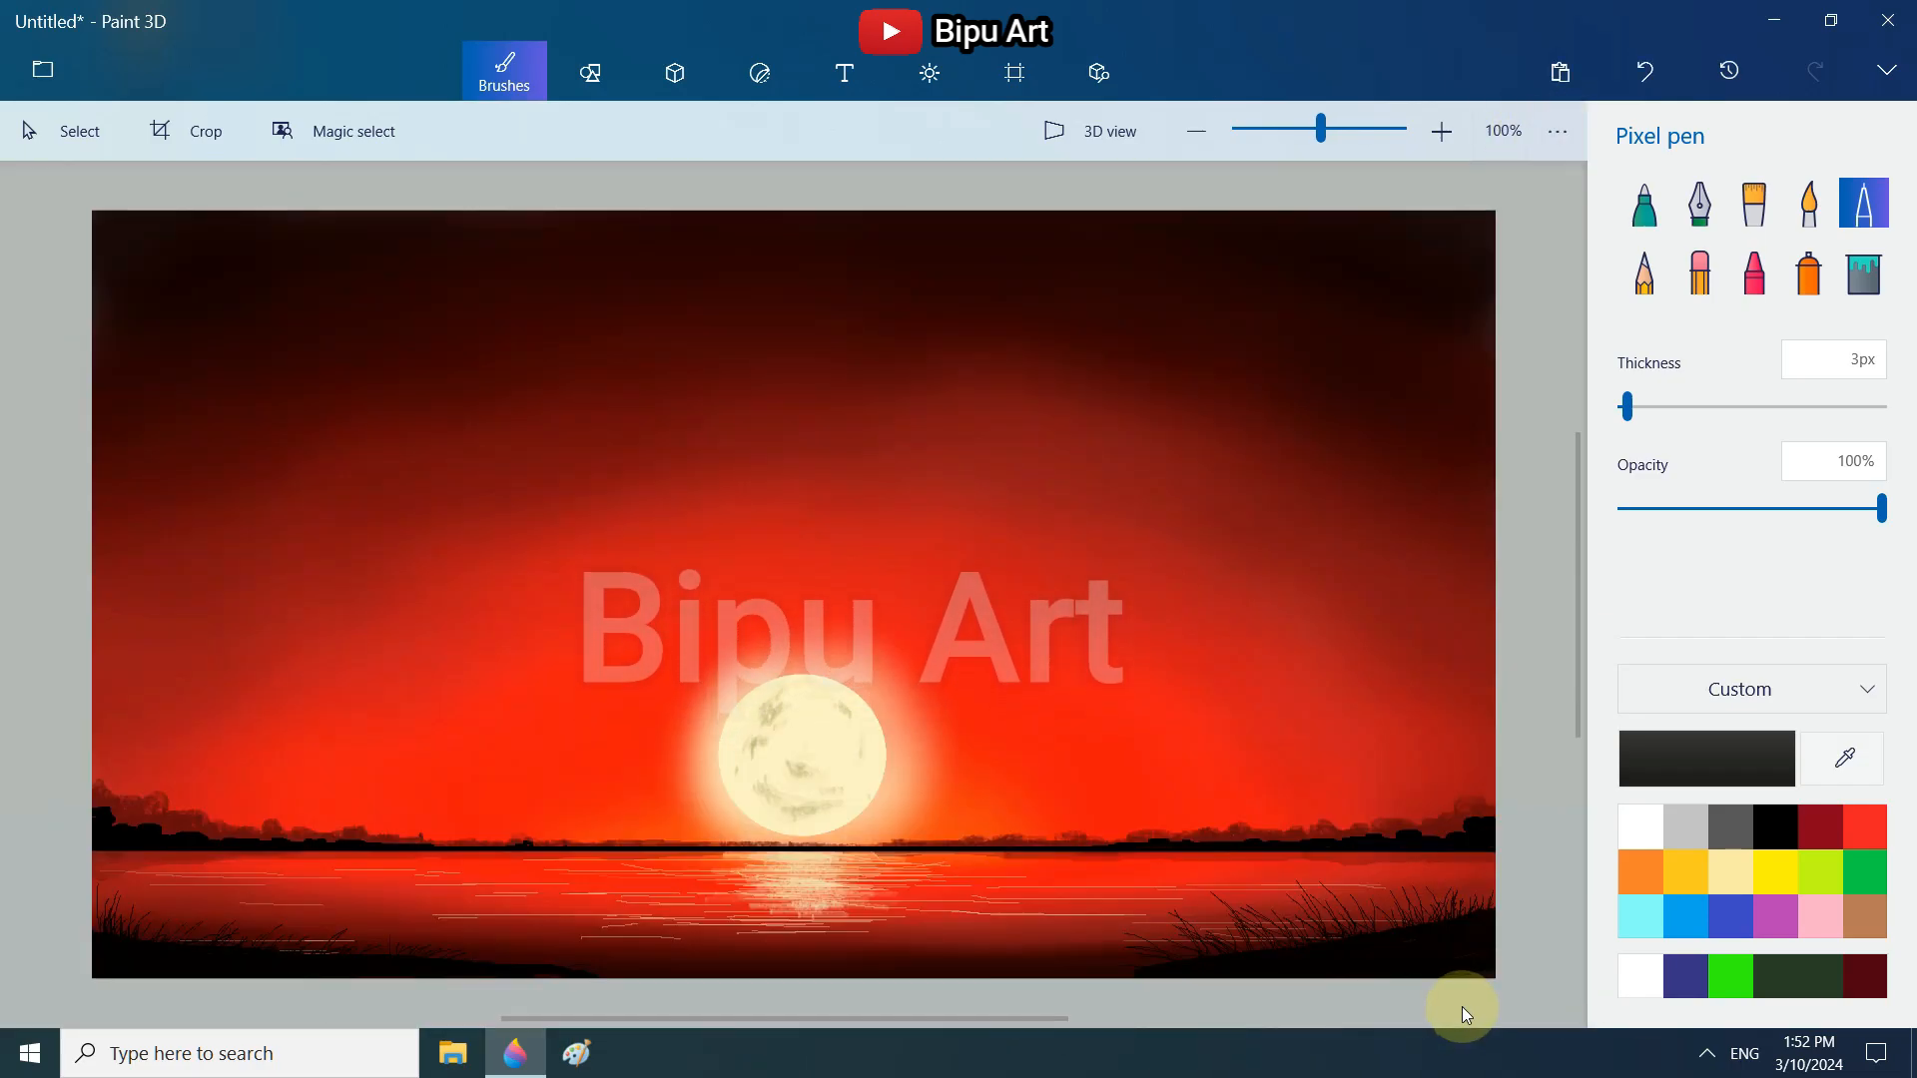
- Dot white stars across the dark upper sky with the Marker, setting it to 2 px at 100% opacity
click(1645, 203)
click(951, 272)
click(1034, 258)
click(1155, 323)
drag(1622, 407, 1626, 409)
click(1252, 296)
click(1149, 274)
click(1245, 464)
click(1129, 517)
click(424, 437)
click(437, 398)
click(358, 358)
click(435, 324)
click(1027, 301)
click(873, 261)
click(1305, 384)
click(1298, 332)
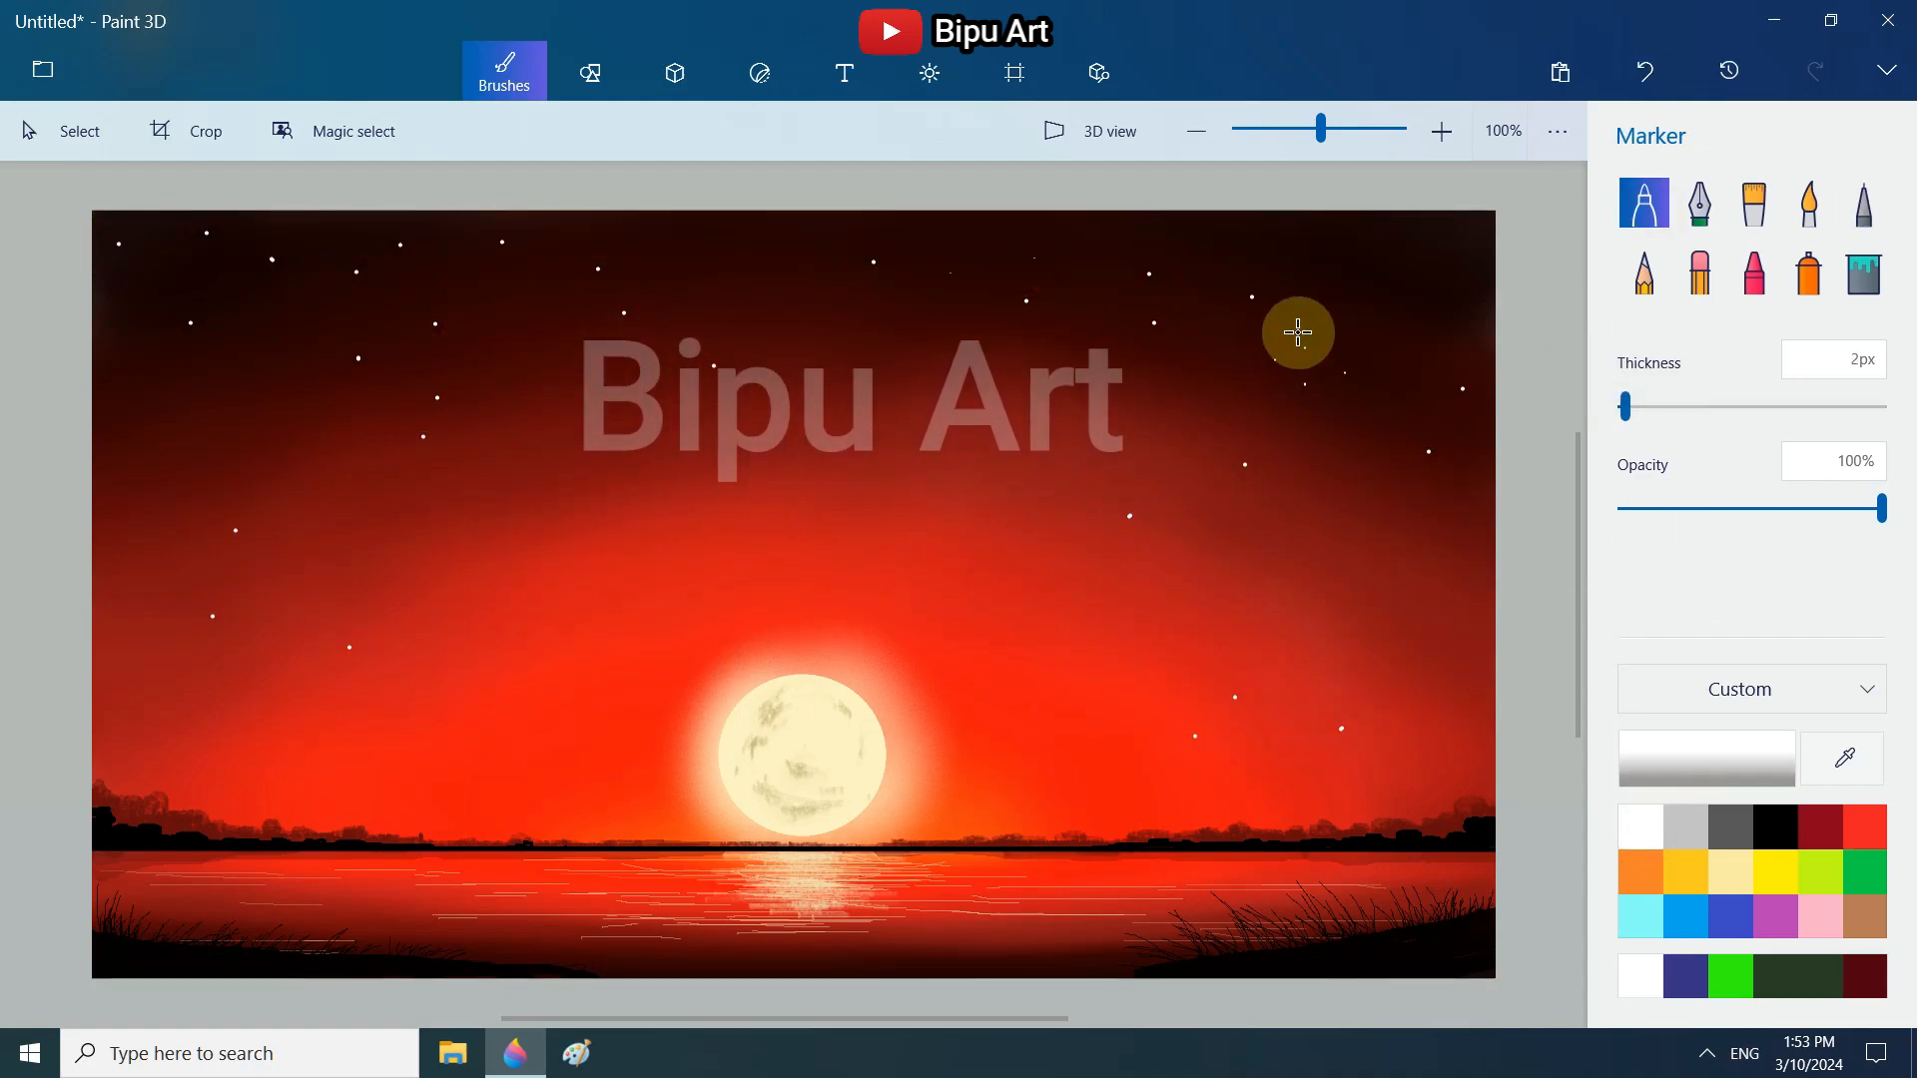
- Scatter more small white stars through the middle sky, along the side edges and low above the treeline with the 2 px Marker
click(1481, 295)
click(924, 471)
click(1149, 523)
click(390, 311)
click(482, 520)
click(562, 633)
click(323, 647)
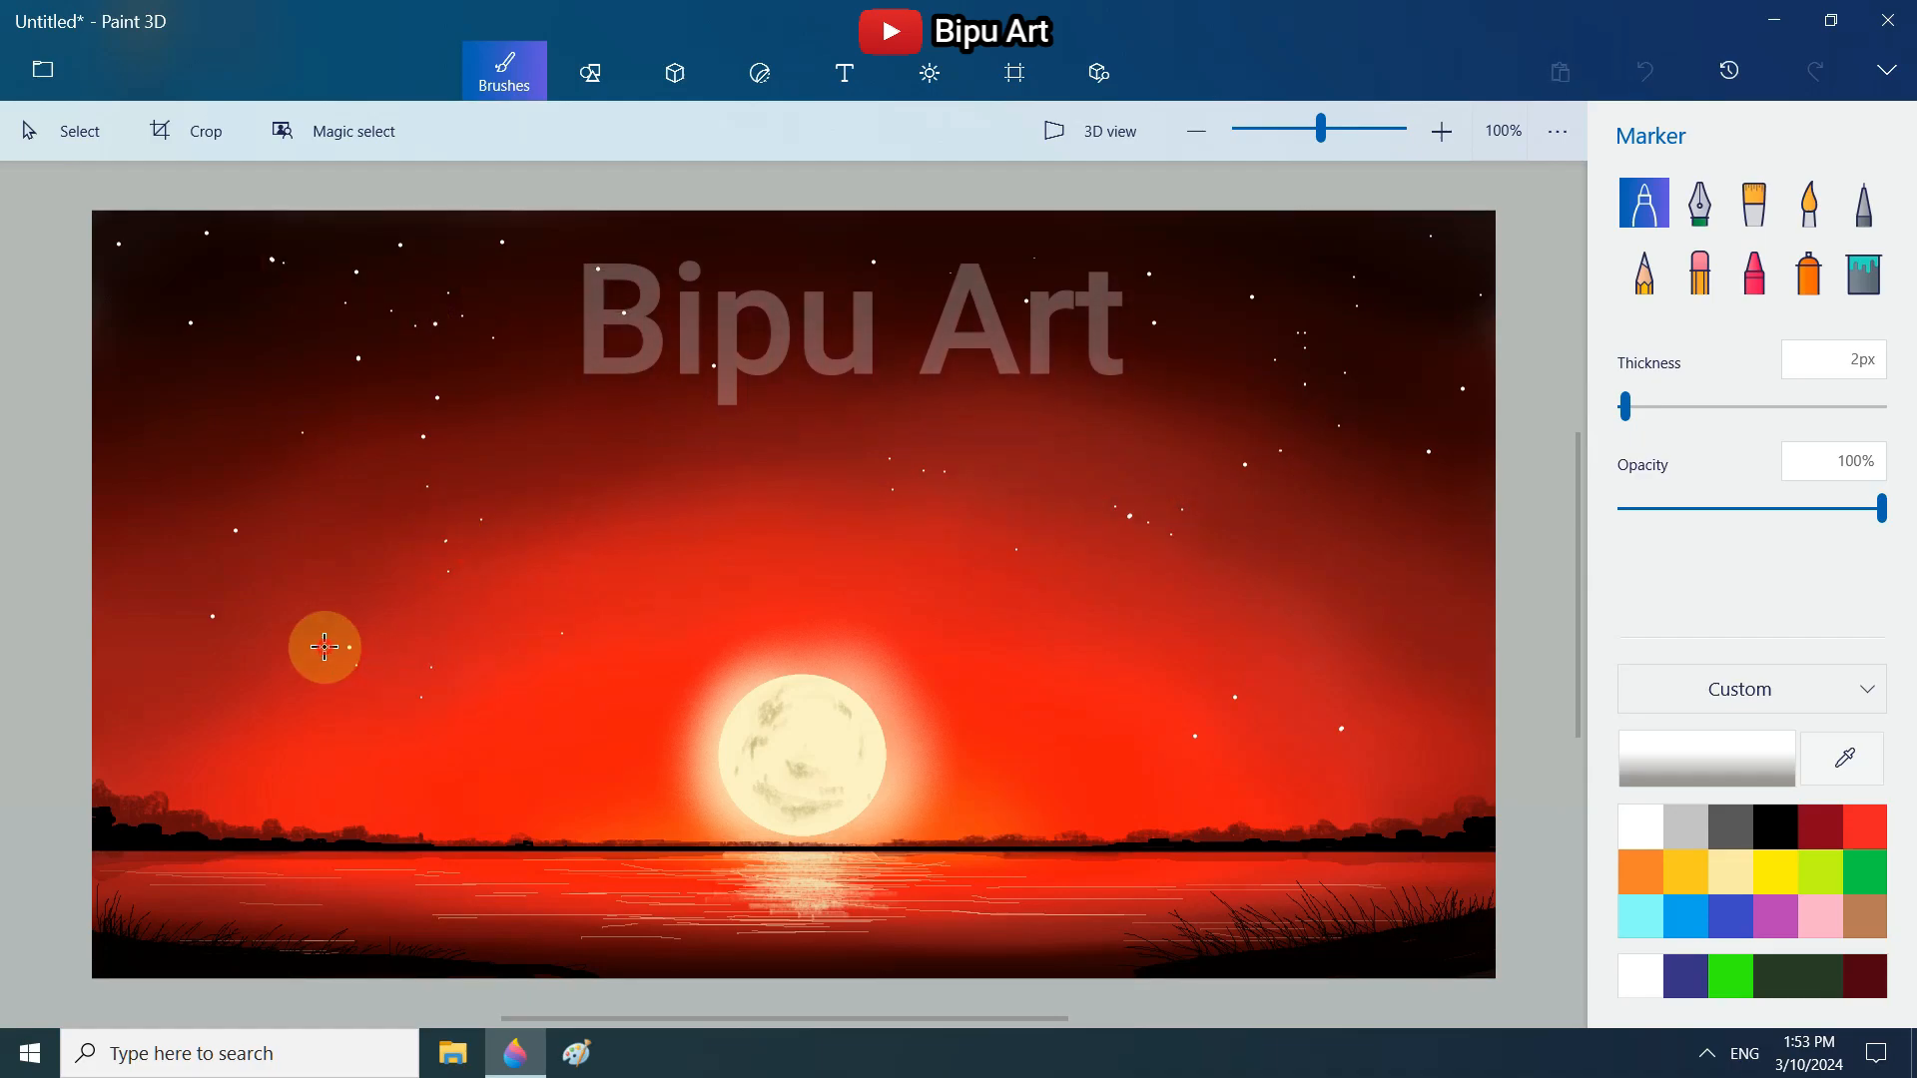
click(152, 416)
click(136, 477)
click(1318, 602)
click(1379, 529)
click(1350, 480)
click(1455, 713)
click(1444, 754)
click(1402, 776)
click(1094, 786)
click(1043, 787)
click(645, 467)
click(273, 772)
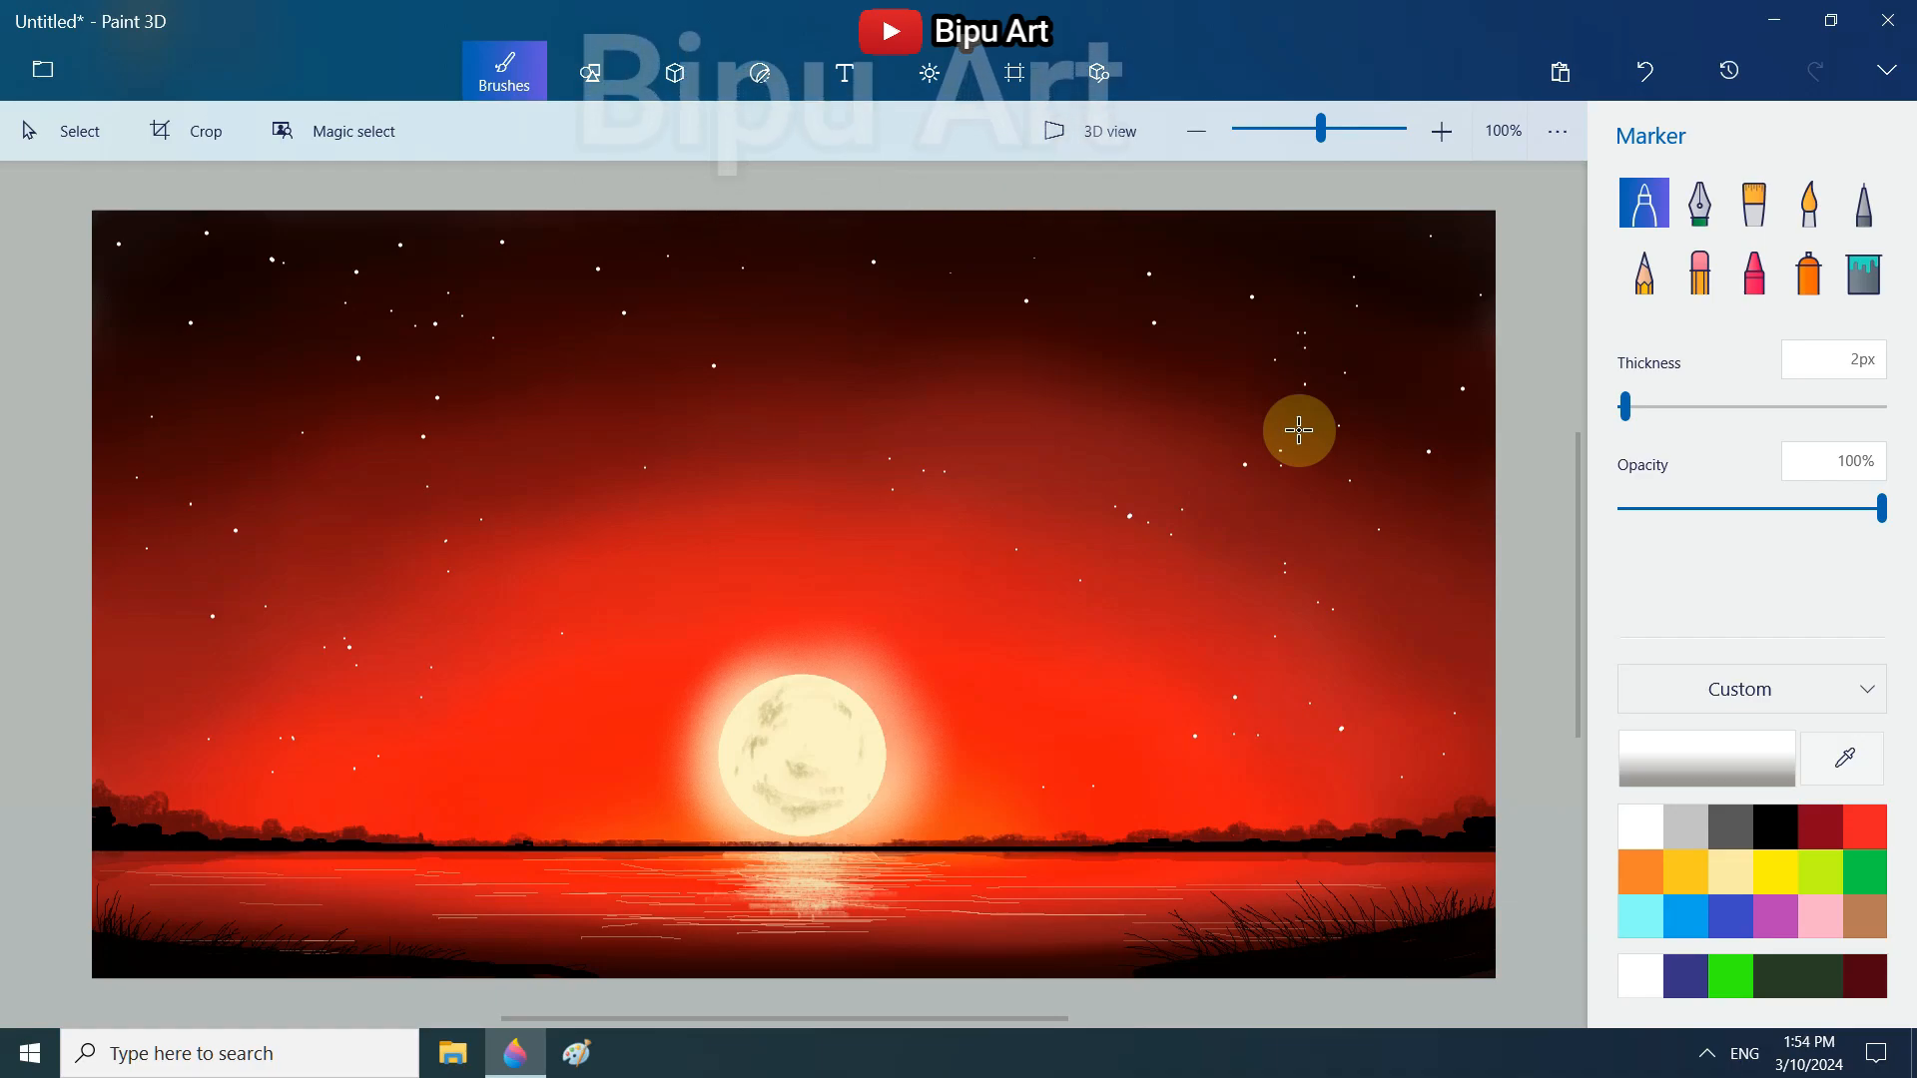
- Draw a slanted straight black line from the bottom edge beside the lower-right shore up to the right of the moon
click(590, 71)
click(1640, 223)
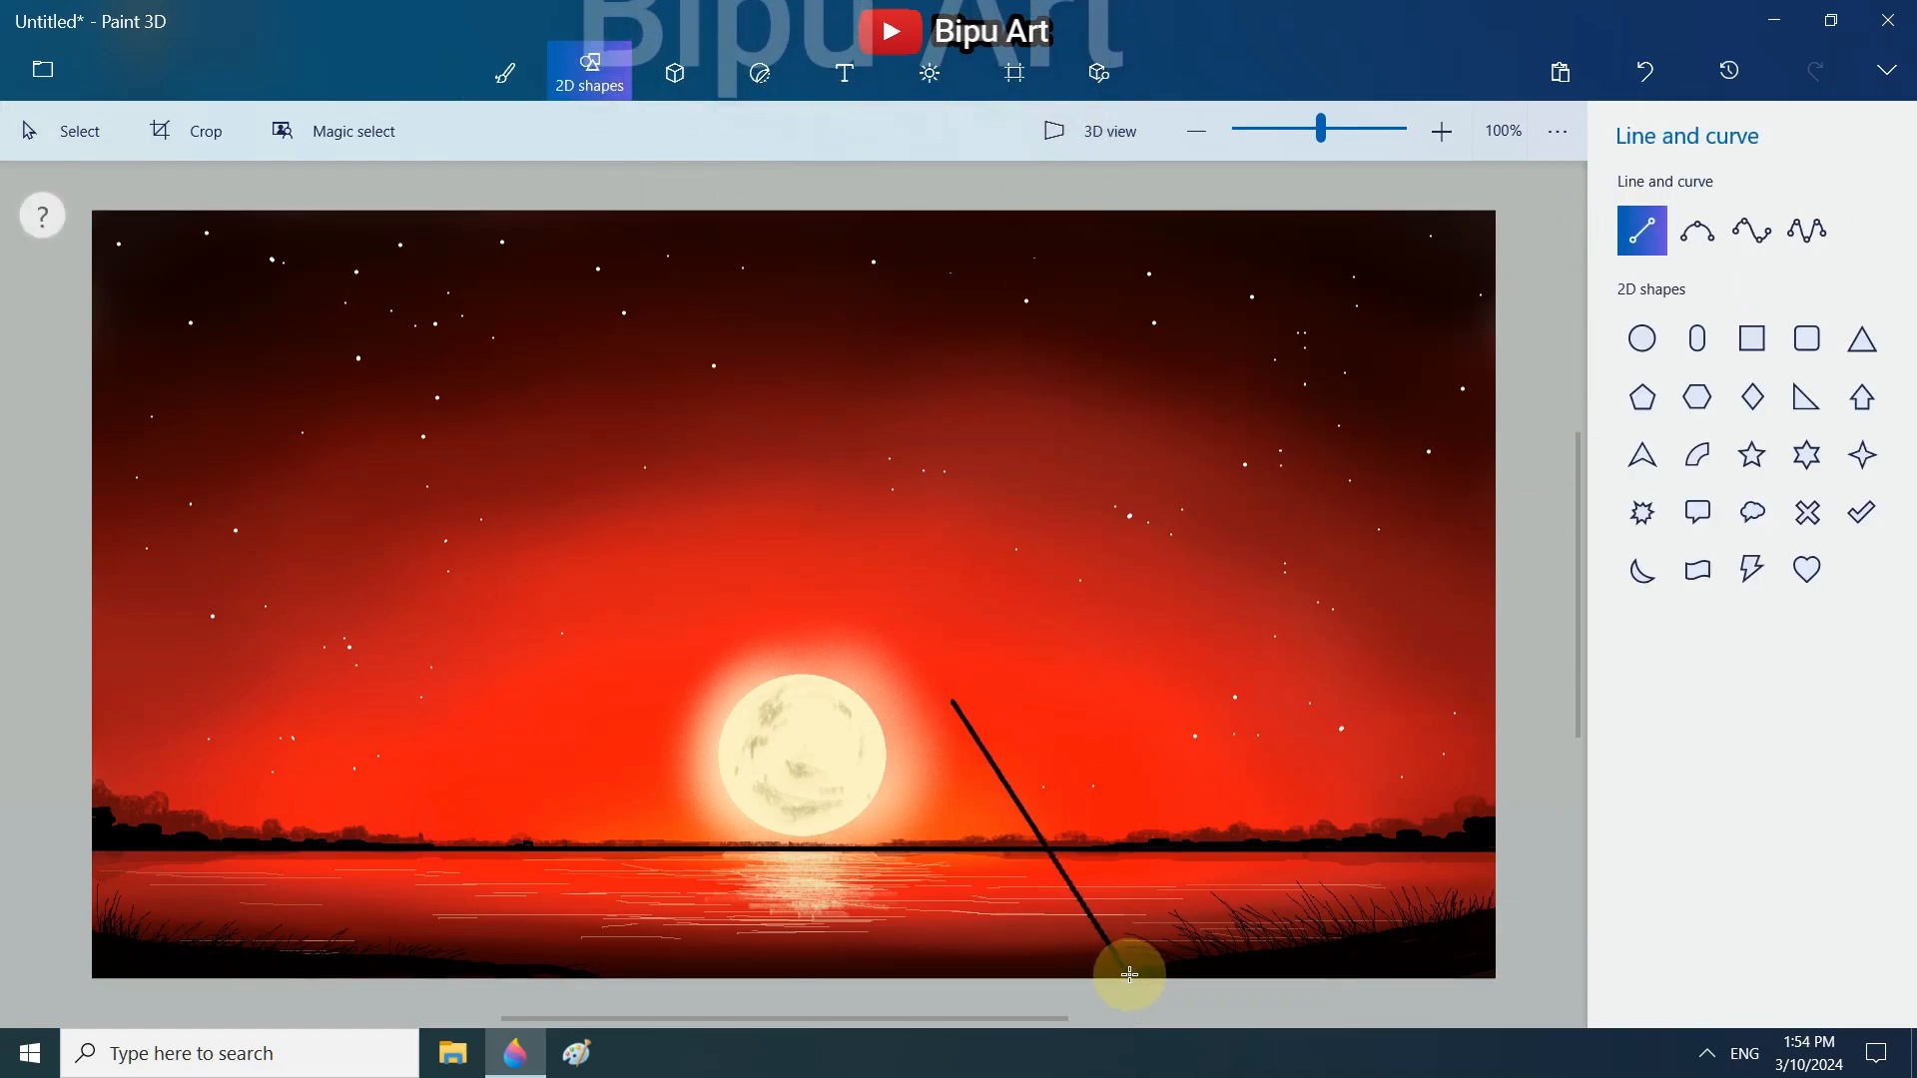
click(1084, 526)
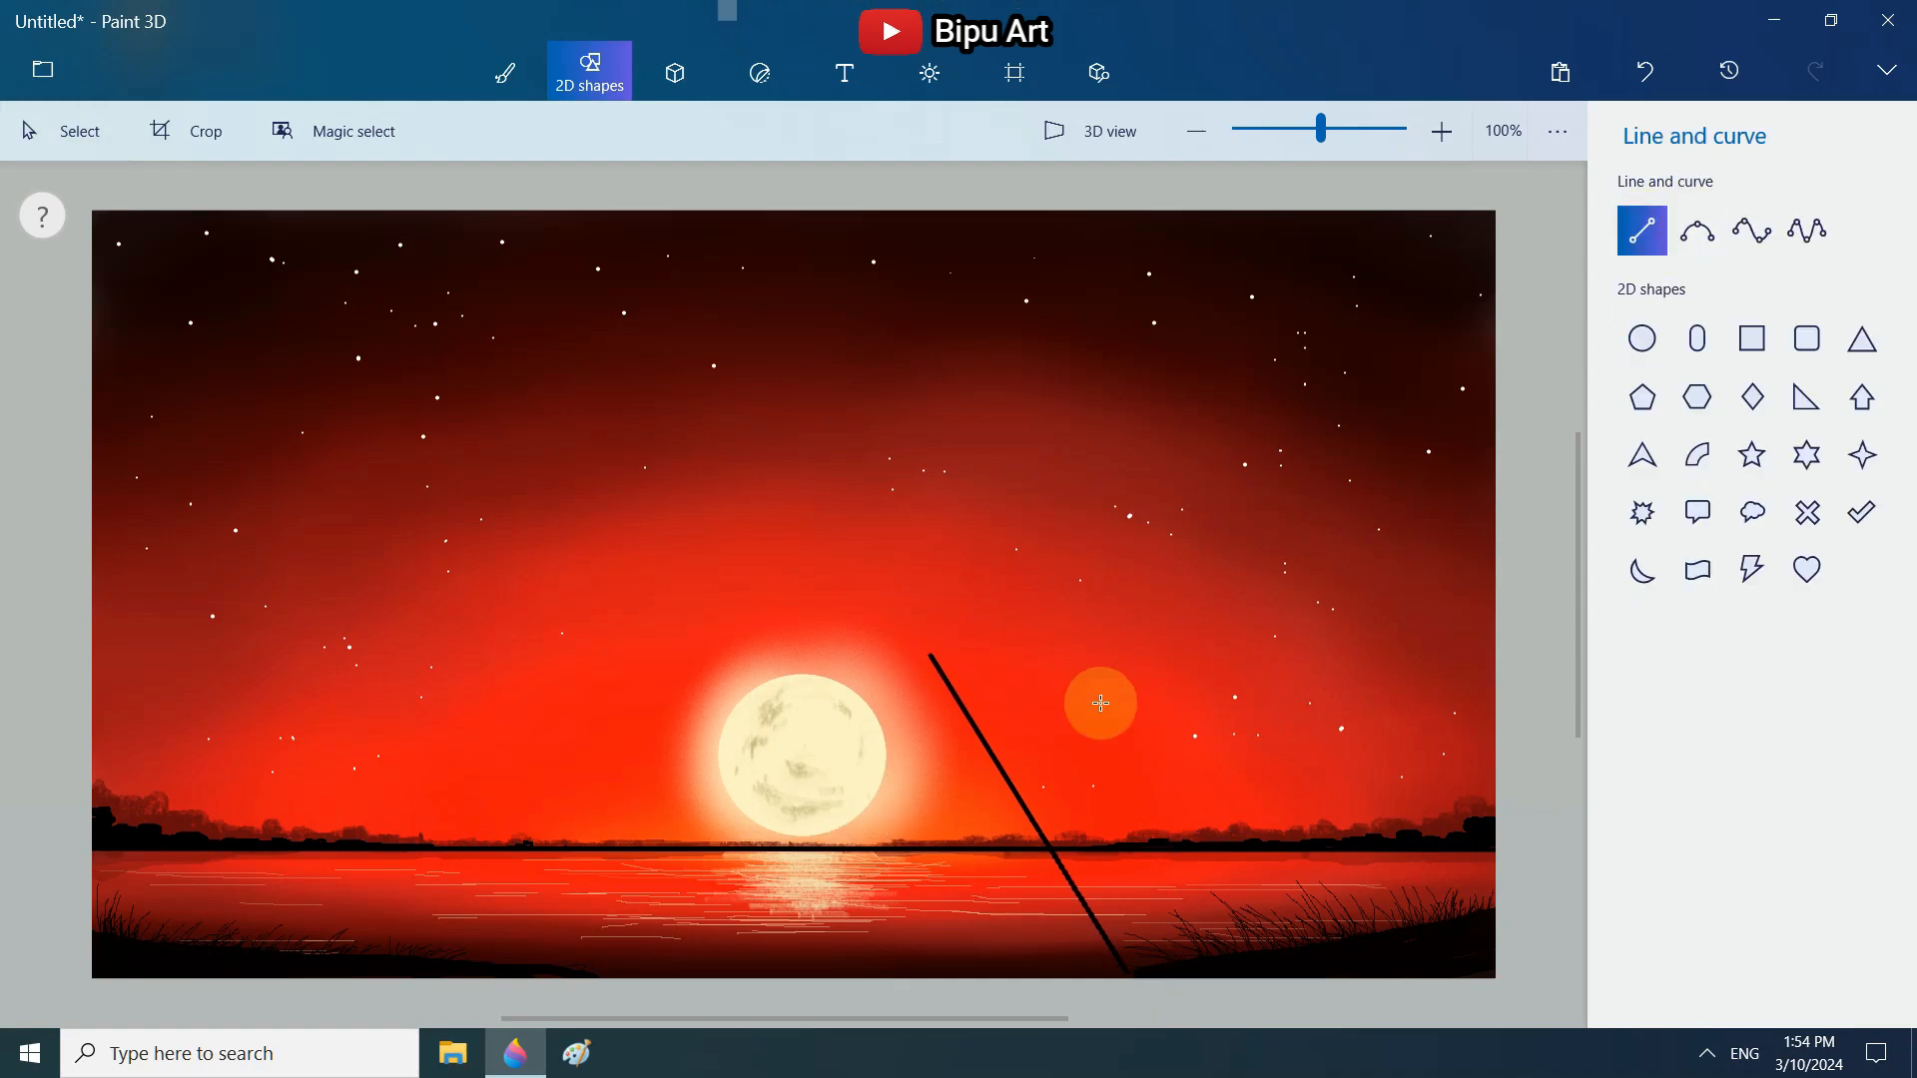